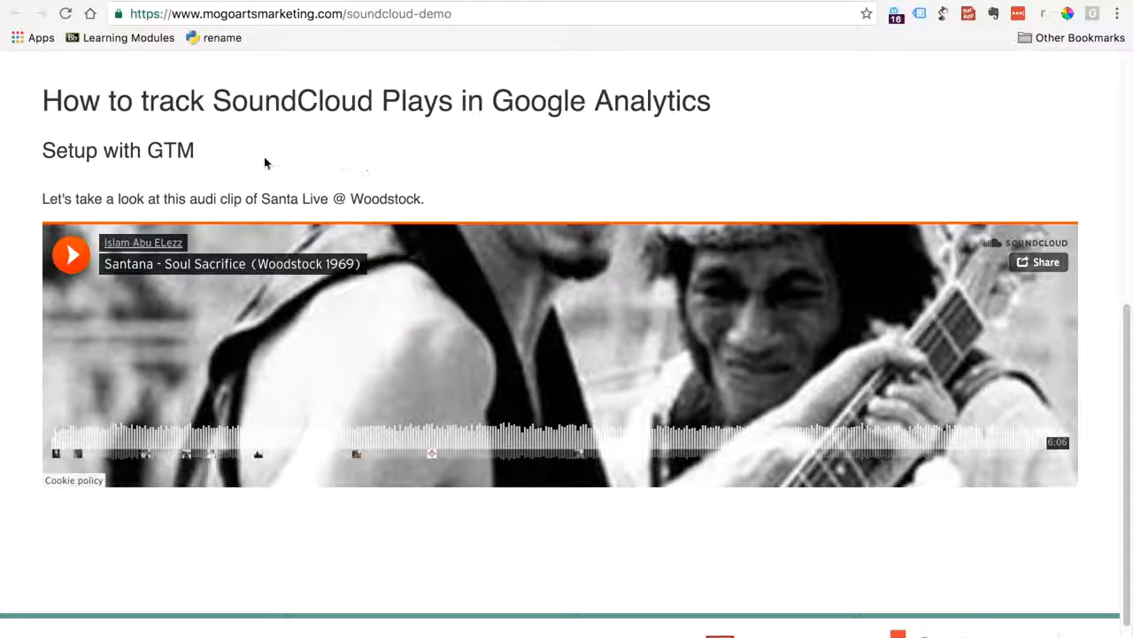
Play the demo page's Santana clip, and examine the SoundCloud category by event action and event label in the Google Analytics Top Events report
{"action": "left_click", "coordinate": [72, 255]}
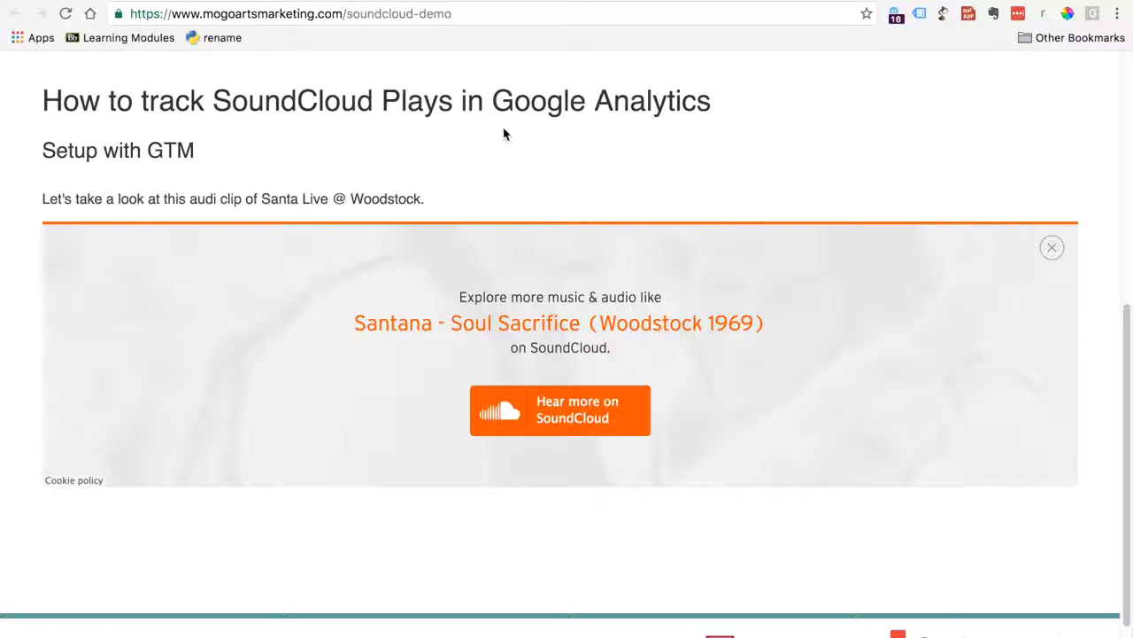
{"action": "left_click", "coordinate": [422, 2]}
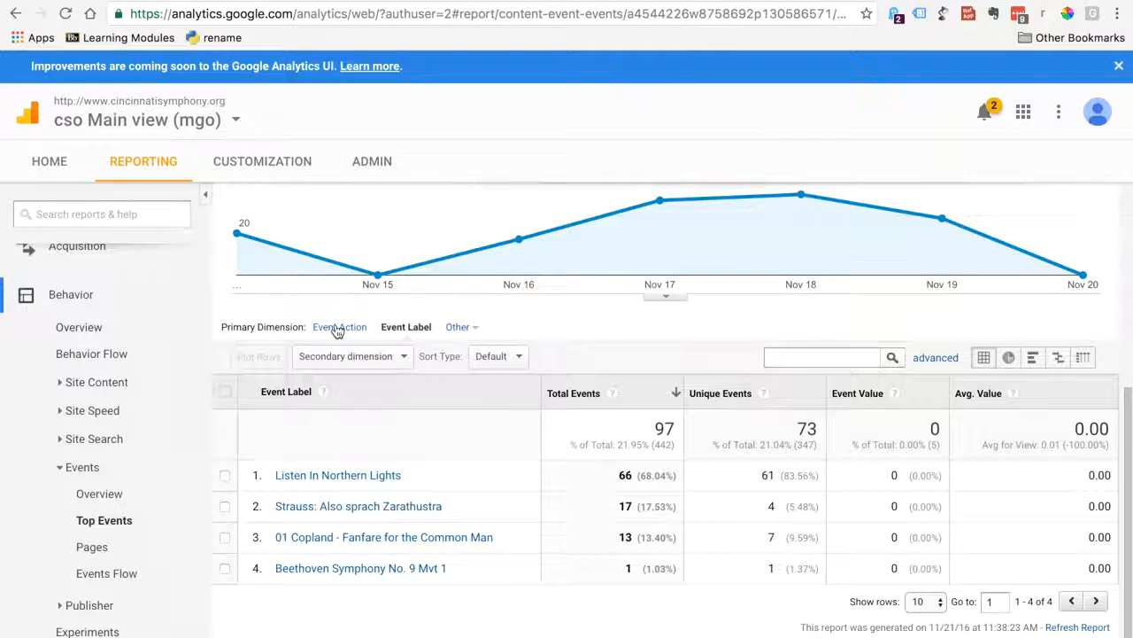
{"action": "left_click", "coordinate": [15, 13]}
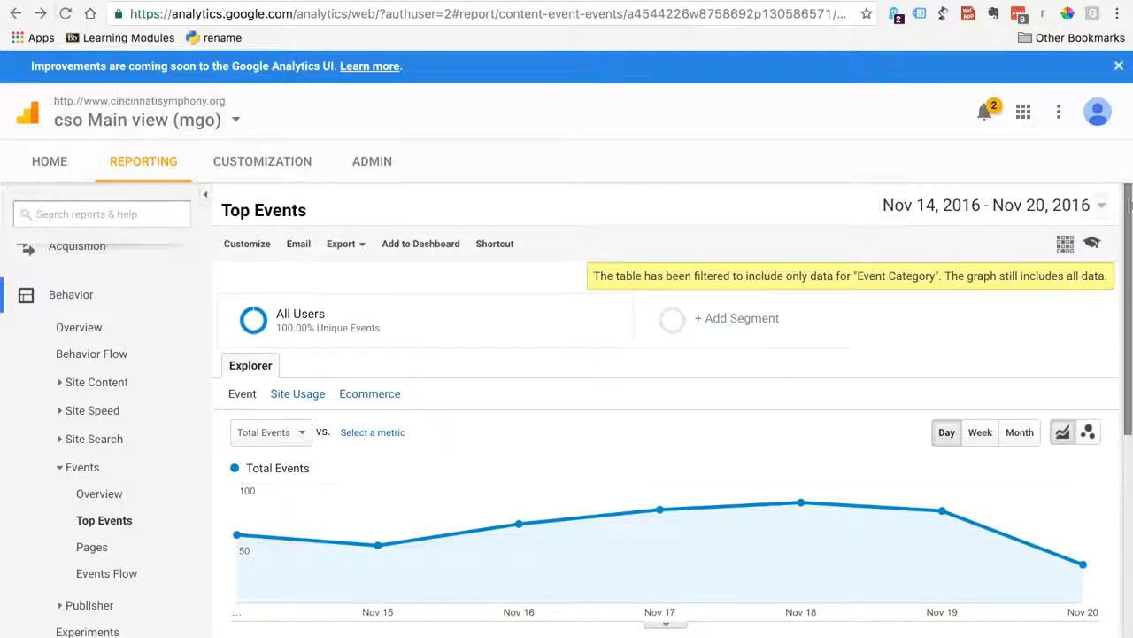
{"action": "scroll", "coordinate": [1095, 374], "scroll_direction": "down", "scroll_amount": 3}
{"action": "scroll", "coordinate": [1096, 374], "scroll_direction": "down", "scroll_amount": 1}
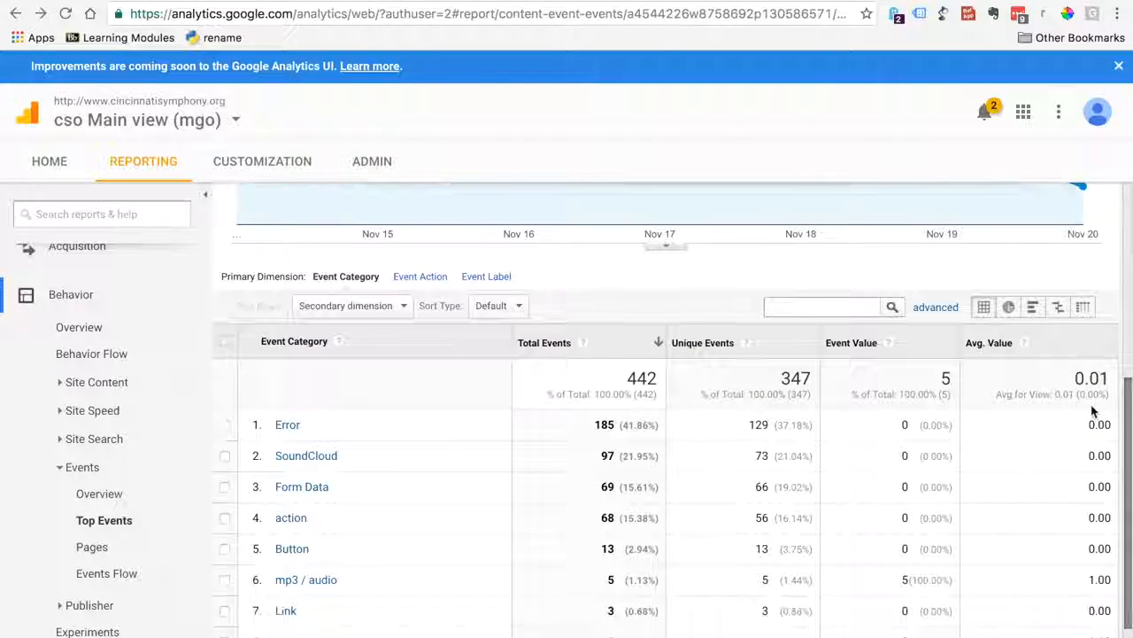
{"action": "left_click", "coordinate": [308, 456]}
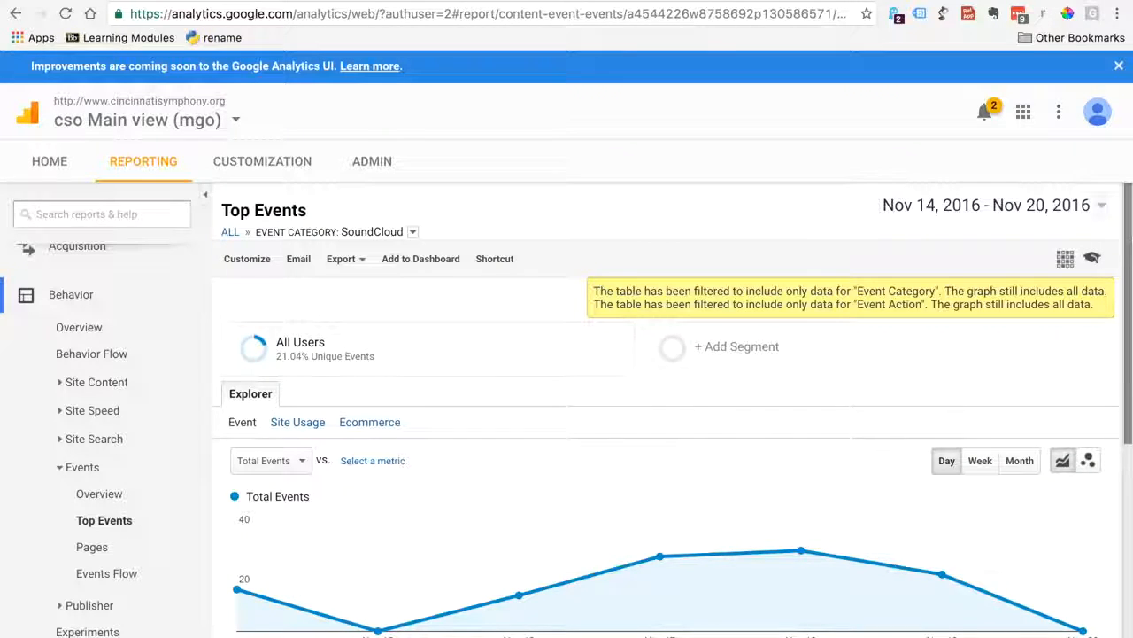
{"action": "scroll", "coordinate": [1093, 410], "scroll_direction": "down", "scroll_amount": 4}
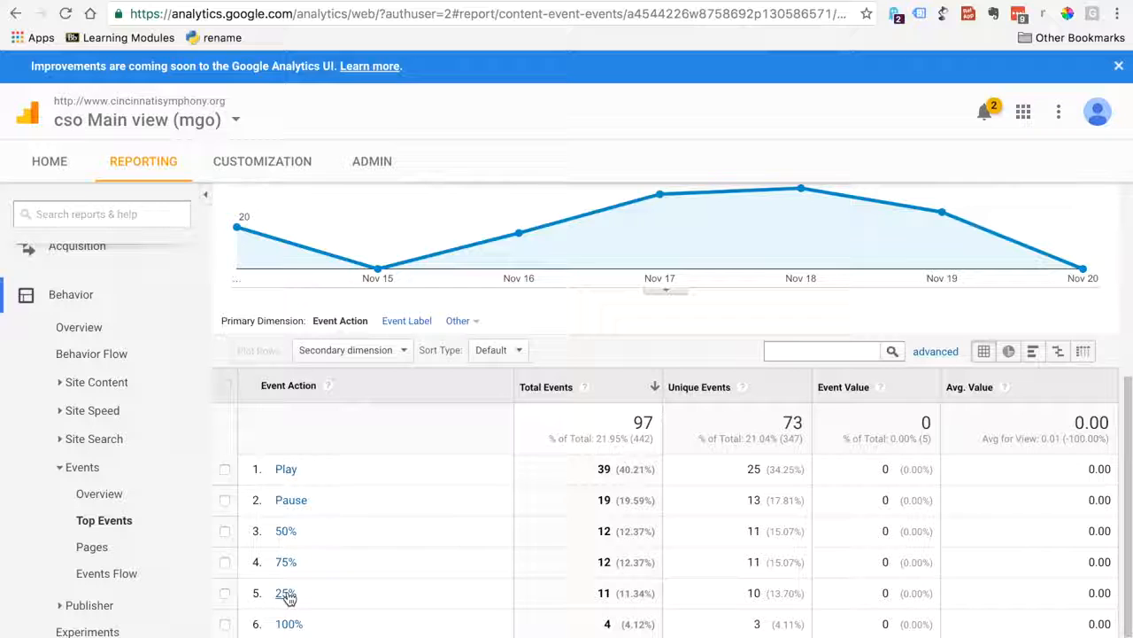
{"action": "left_click", "coordinate": [416, 324]}
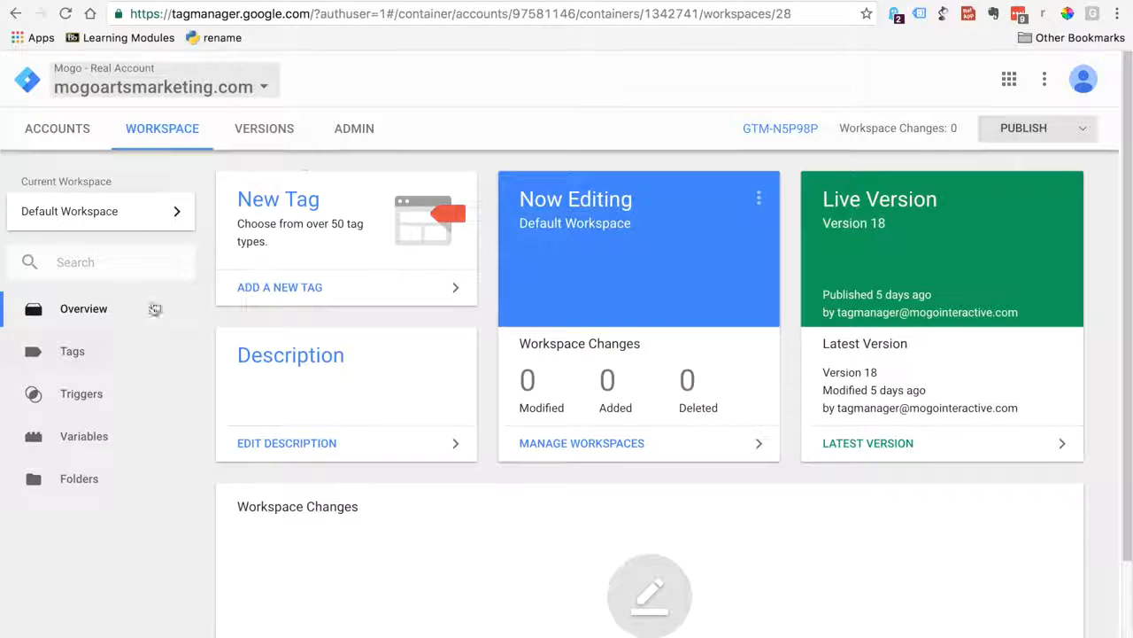
Start a new trigger in the mogoartsmarketing.com container and name it Pageview DOM Ready, copying the name from the soundcloud-tracking-simo document
{"action": "left_click", "coordinate": [92, 395]}
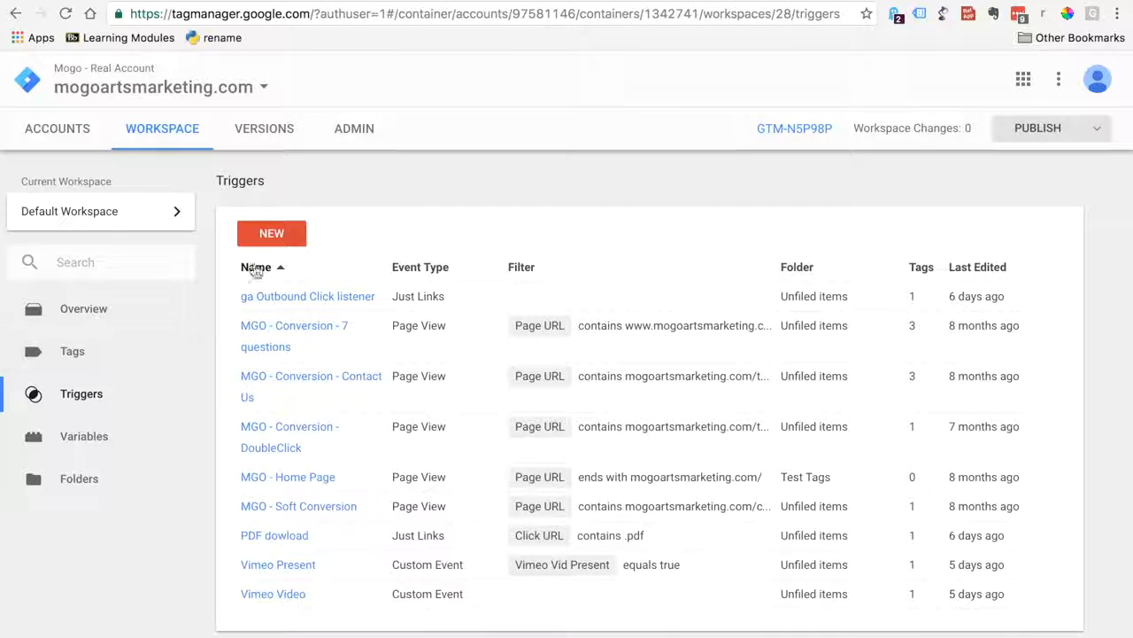
{"action": "left_click", "coordinate": [277, 243]}
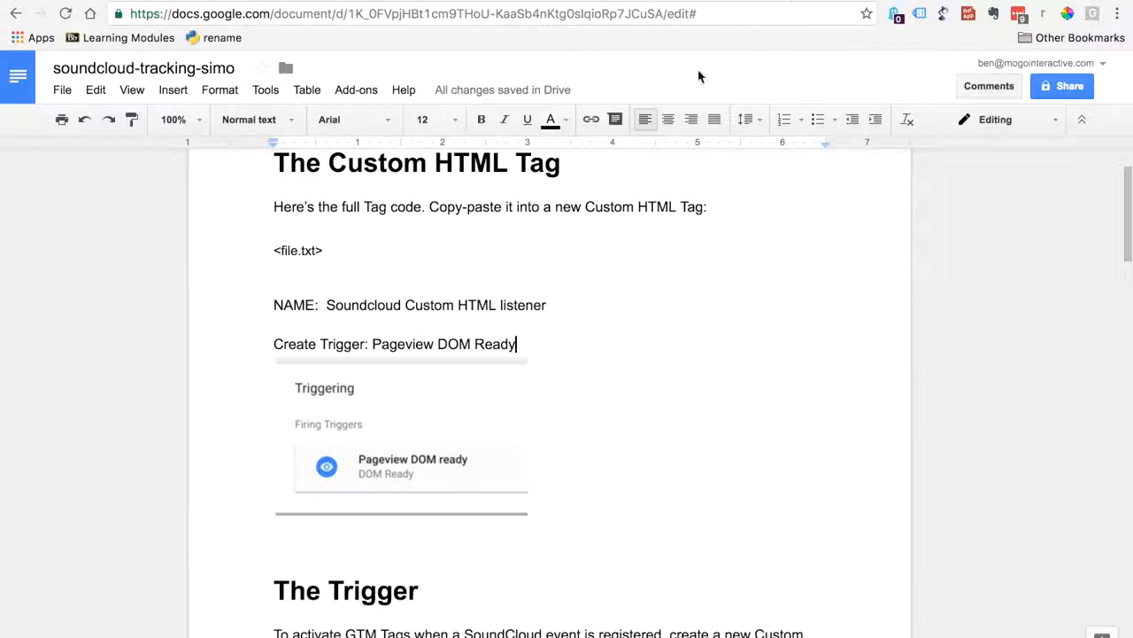
{"action": "left_click_drag", "start_coordinate": [372, 343], "coordinate": [523, 342]}
{"action": "key", "text": "ctrl+c"}
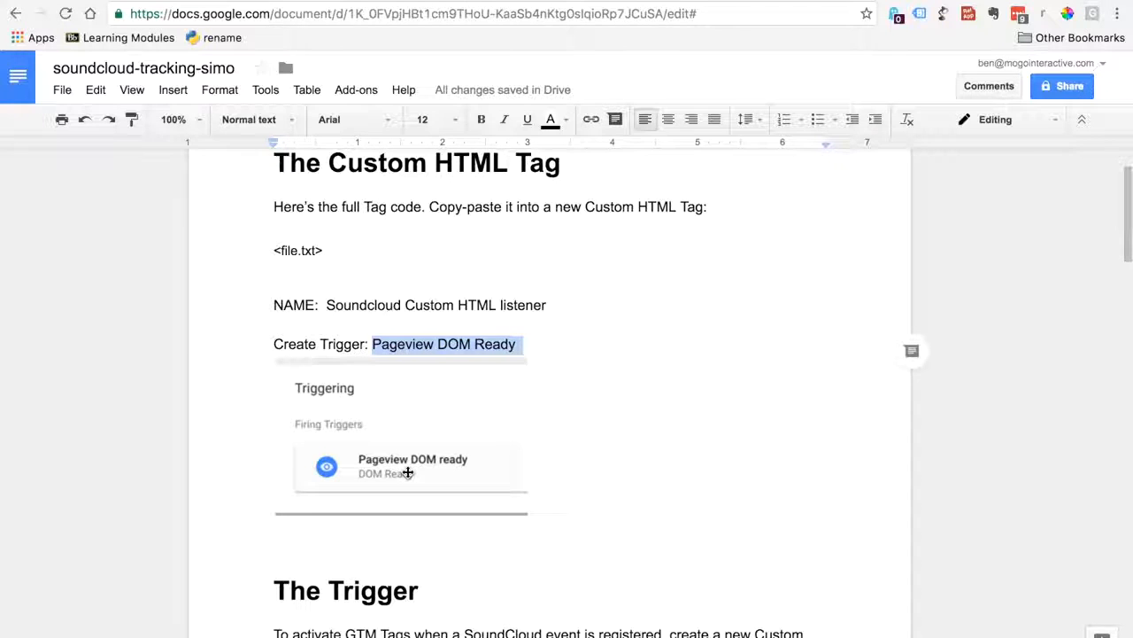
{"action": "left_click", "coordinate": [668, 0]}
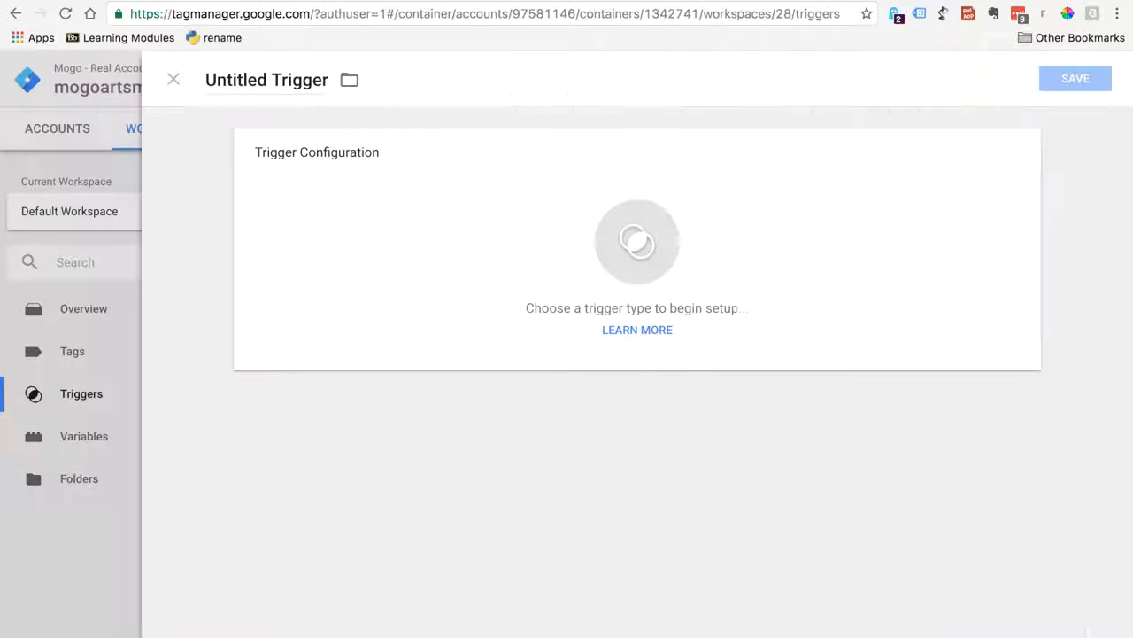
{"action": "left_click", "coordinate": [320, 78]}
{"action": "type", "text": "Ur"}
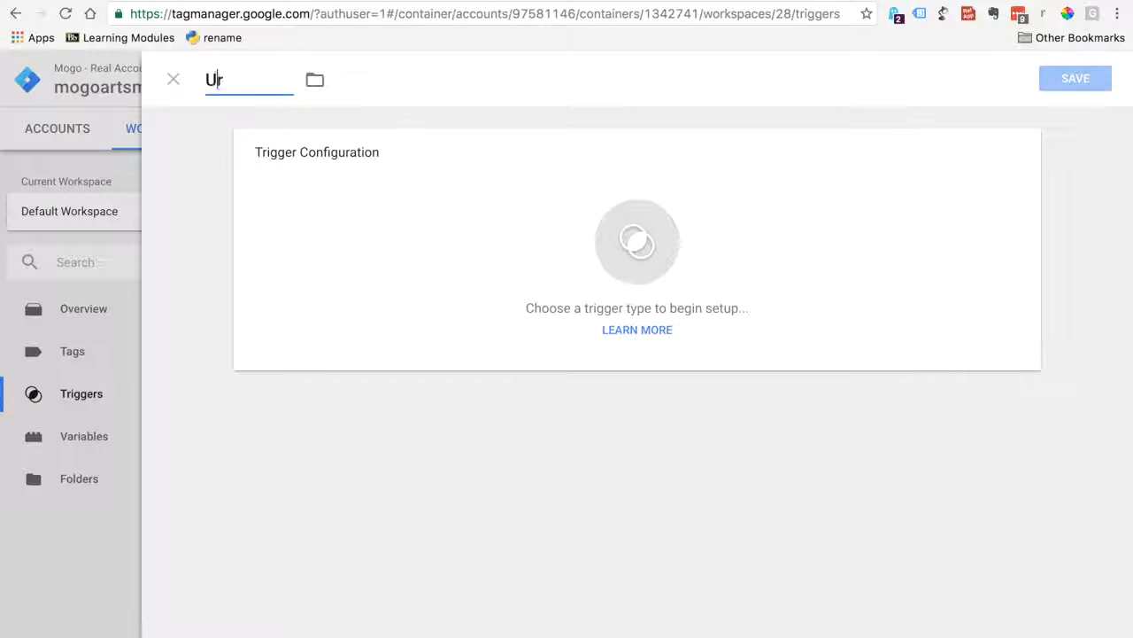
{"action": "key", "text": "BackSpace"}
{"action": "key", "text": "BackSpace"}
{"action": "key", "text": "ctrl+v"}
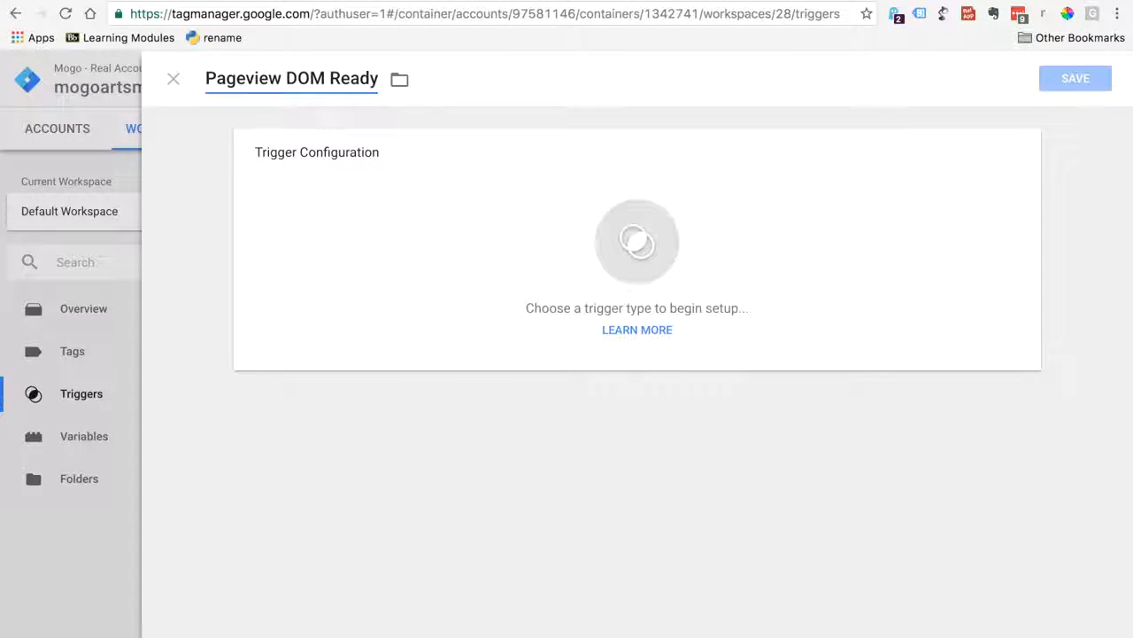
Set the trigger type to DOM Ready, firing on all DOM Ready events, and save the trigger
{"action": "left_click", "coordinate": [609, 256]}
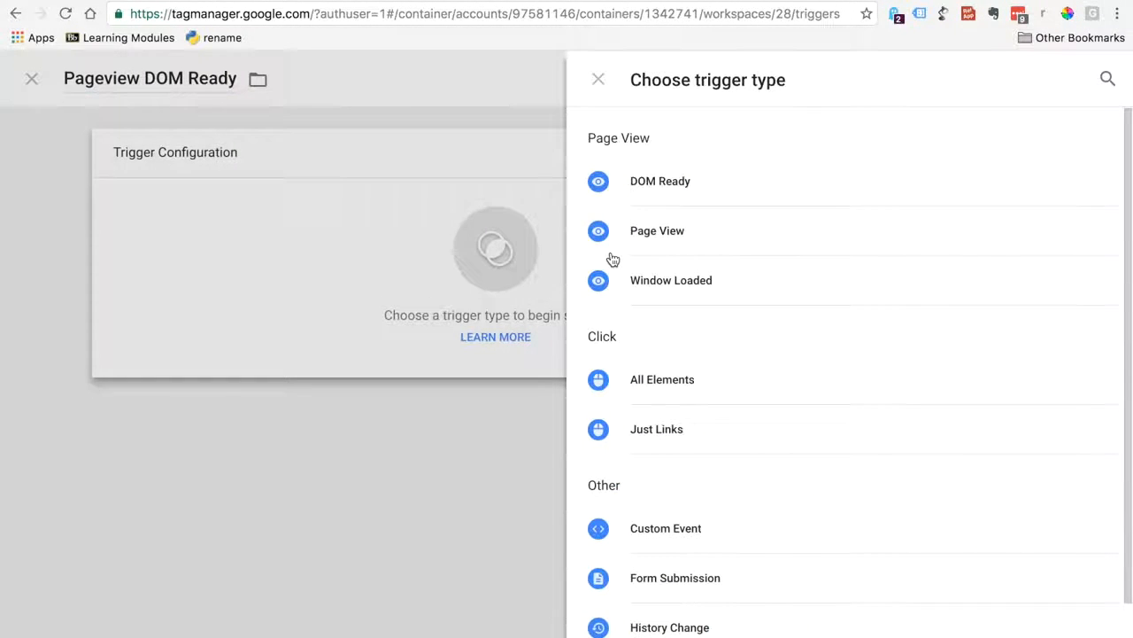
{"action": "left_click", "coordinate": [660, 186]}
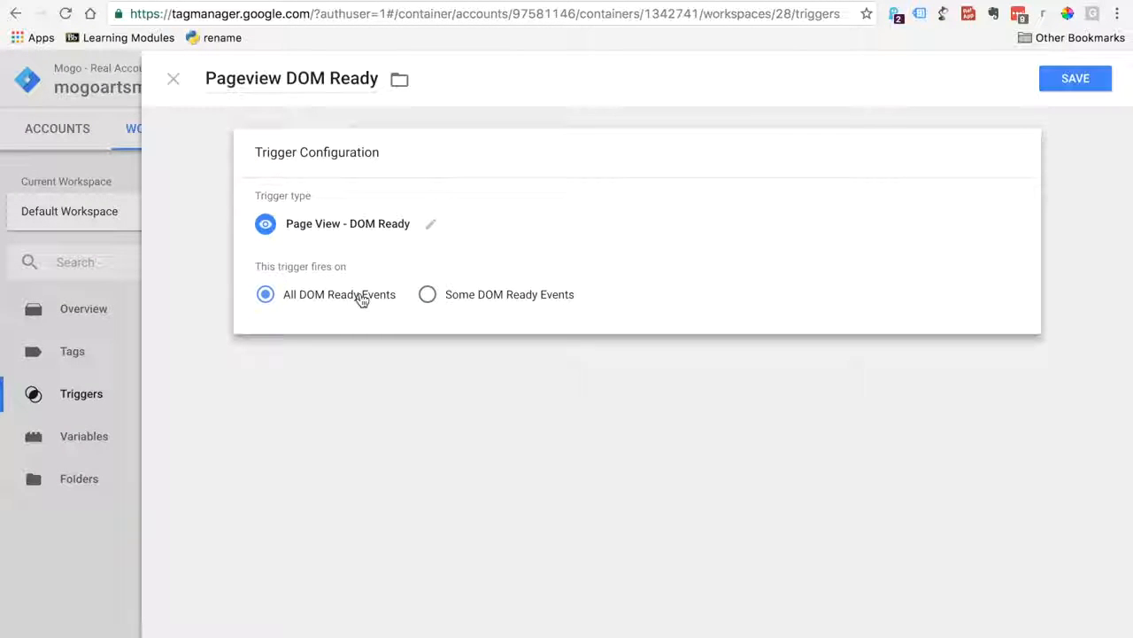
{"action": "left_click", "coordinate": [1075, 80]}
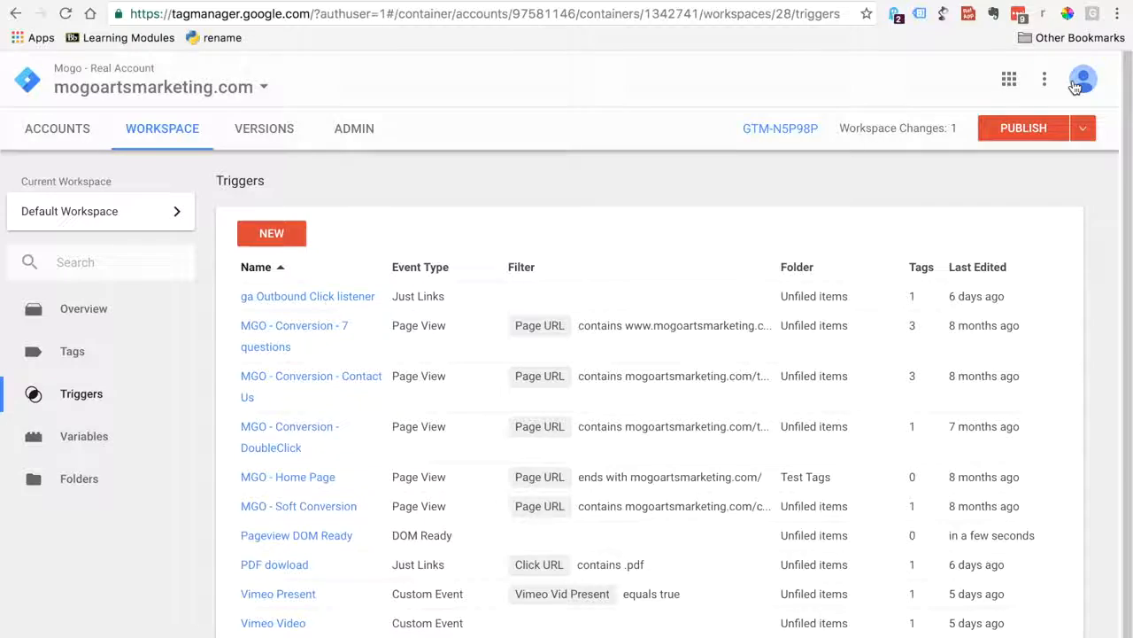
Copy the entire script from the soundcloud_api_code.txt file on the desktop and return to Google Tag Manager
{"action": "key", "text": "ctrl+Left"}
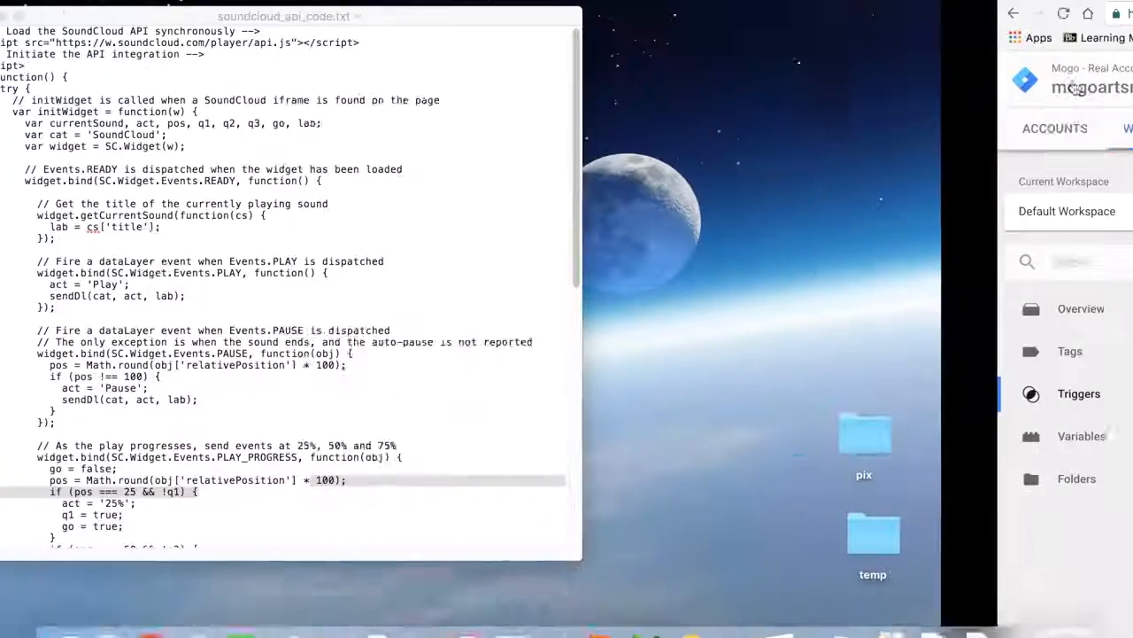
{"action": "left_click", "coordinate": [507, 166]}
{"action": "key", "text": "super+a"}
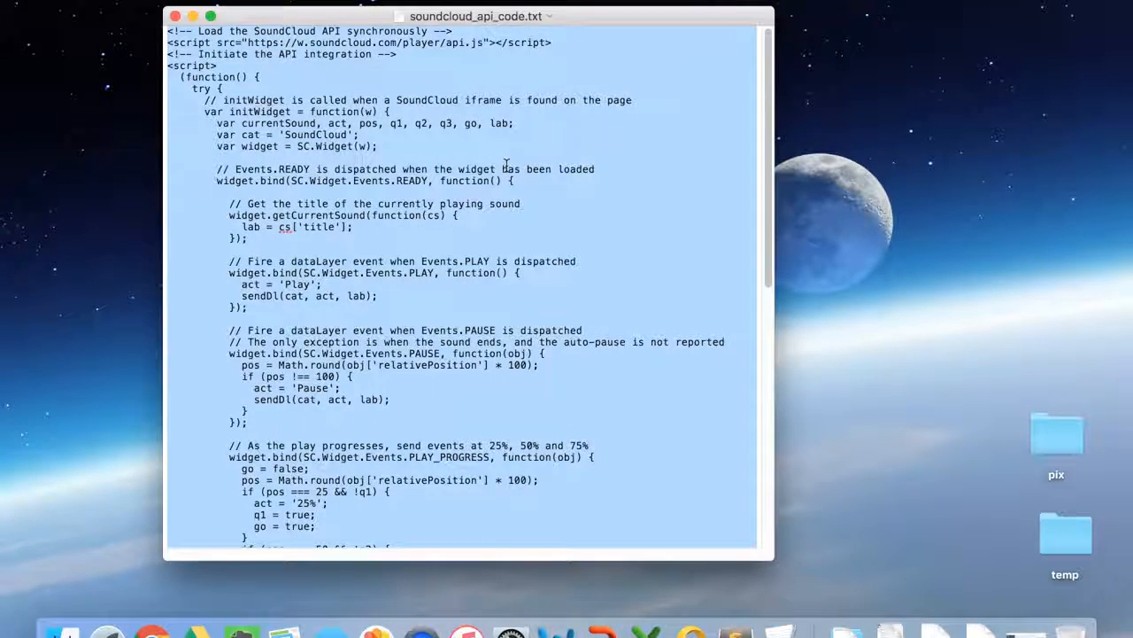
{"action": "key", "text": "ctrl+Right"}
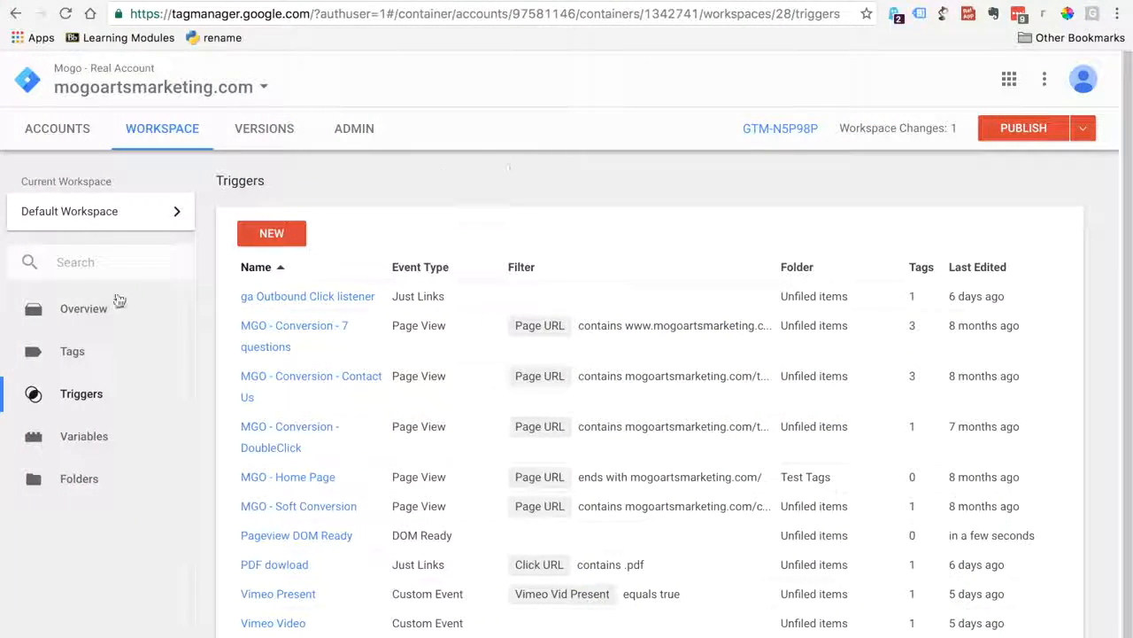
Create a new Custom HTML tag and paste the copied SoundCloud API script into its HTML code
{"action": "left_click", "coordinate": [59, 353]}
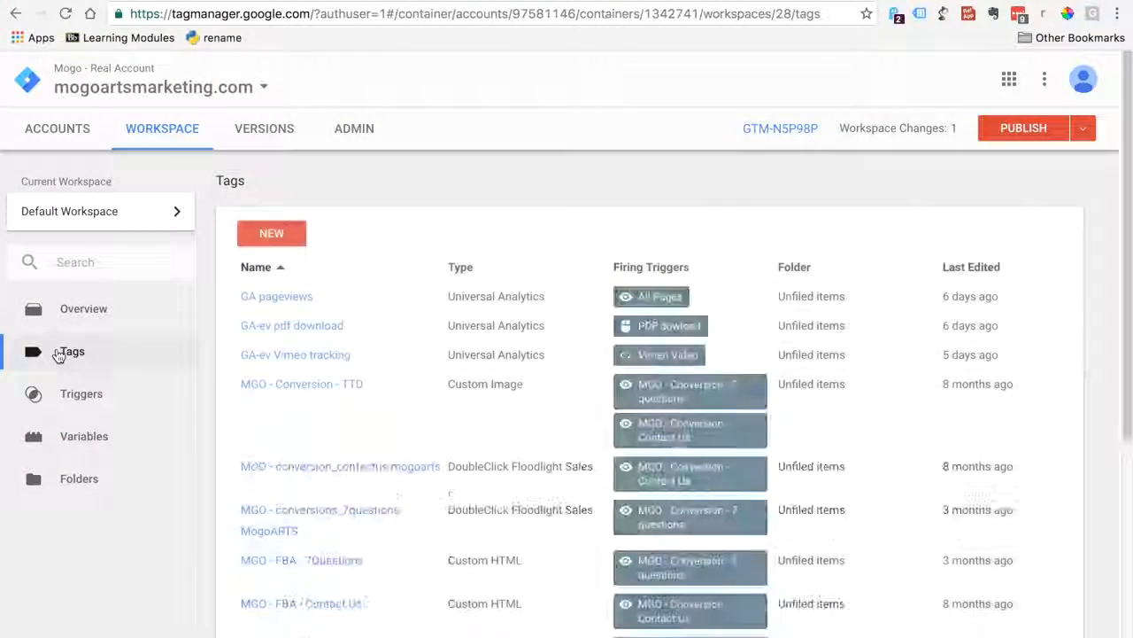
{"action": "left_click", "coordinate": [277, 231]}
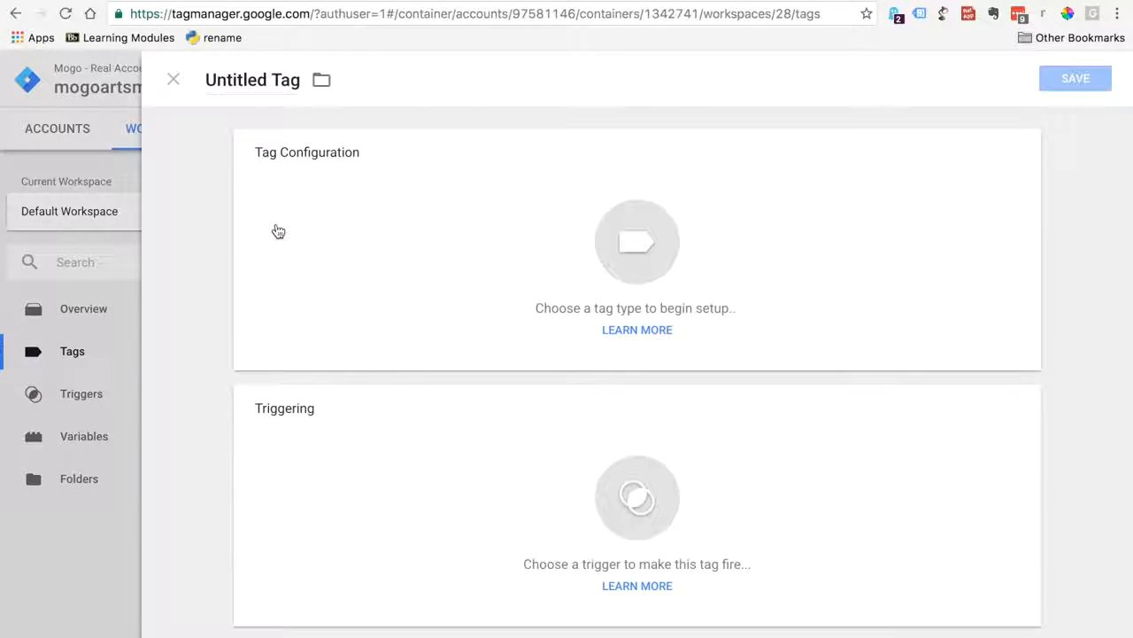
{"action": "left_click", "coordinate": [620, 238]}
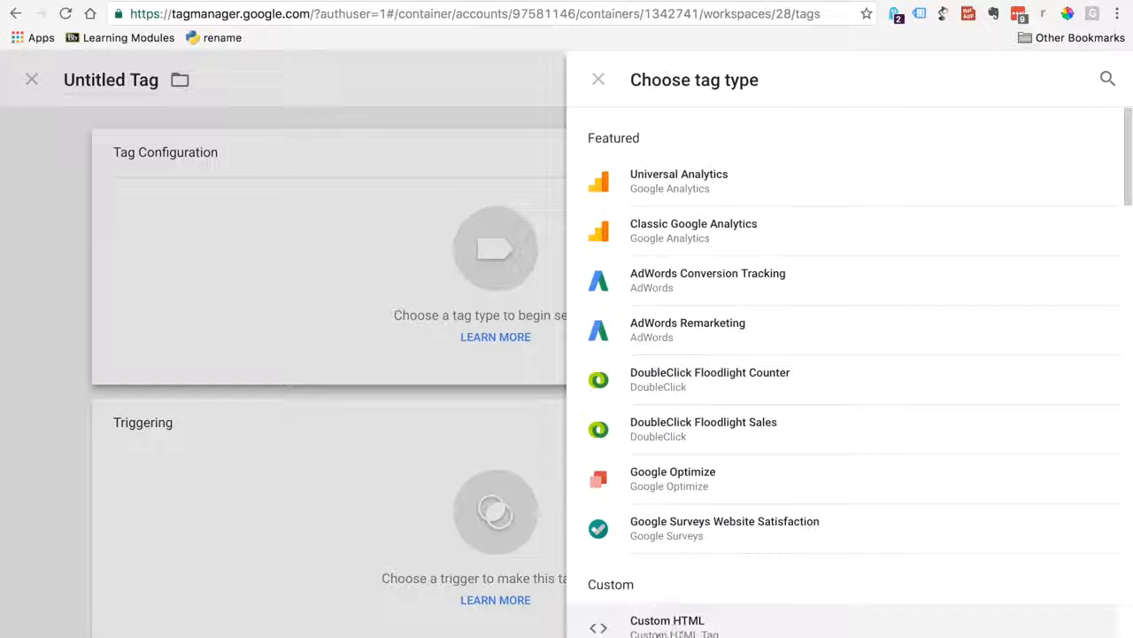
{"action": "left_click", "coordinate": [690, 626]}
{"action": "left_click", "coordinate": [364, 340]}
{"action": "key", "text": "super+v"}
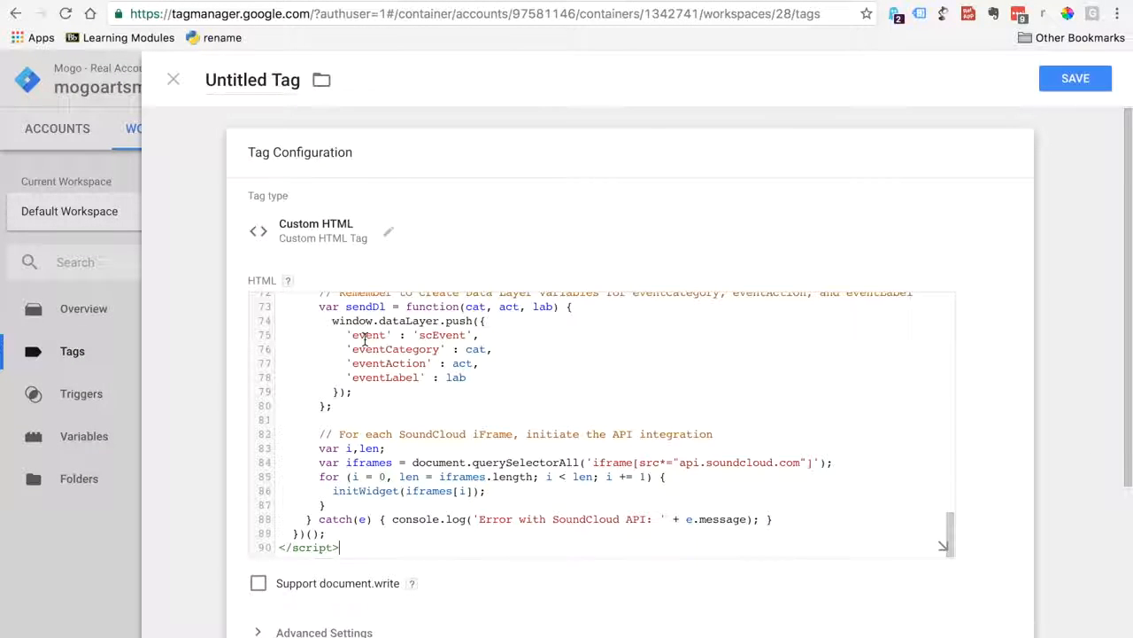
Name the new tag Soundcloud Custom HTML listener, copying the name from the soundcloud-tracking-simo document
{"action": "left_click", "coordinate": [832, 5]}
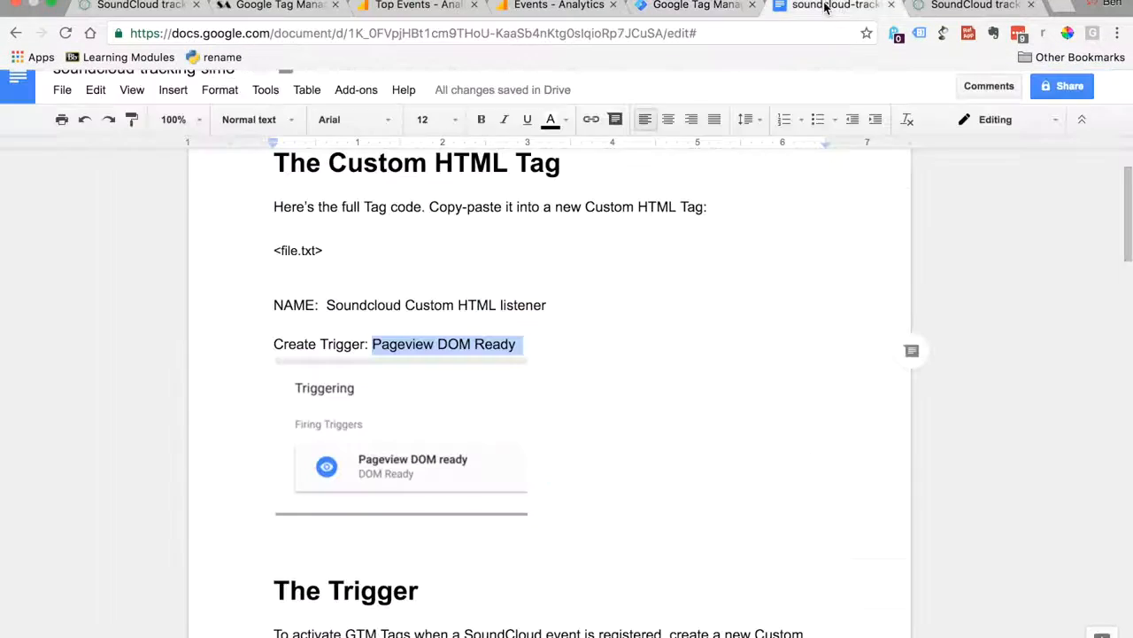
{"action": "left_click", "coordinate": [316, 308]}
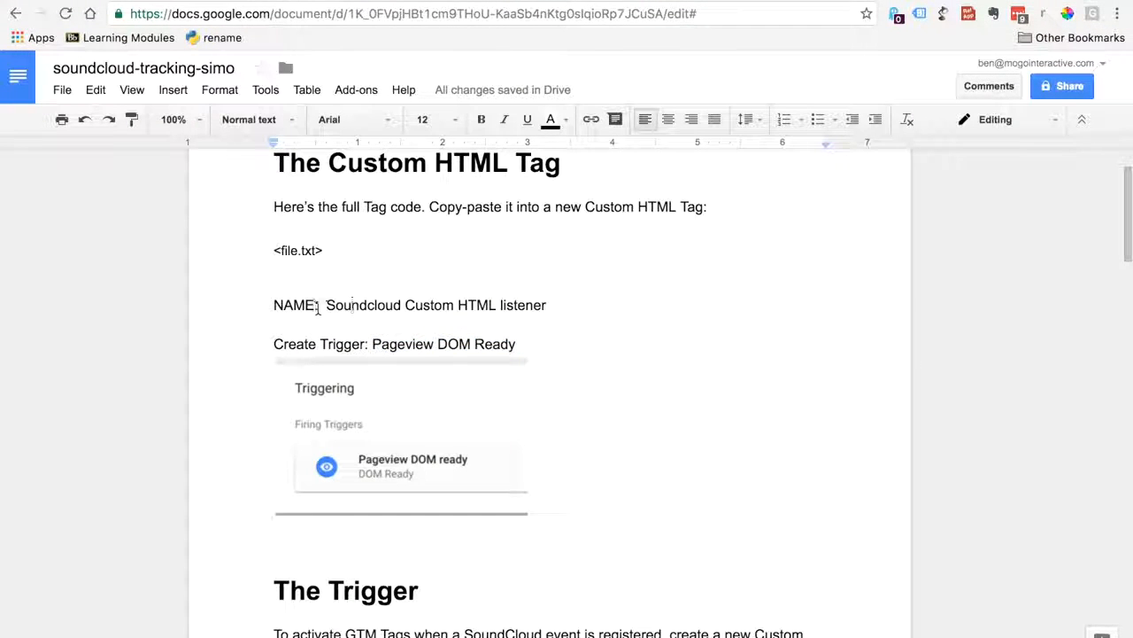
{"action": "left_click_drag", "start_coordinate": [328, 306], "coordinate": [551, 304]}
{"action": "key", "text": "cmd+c"}
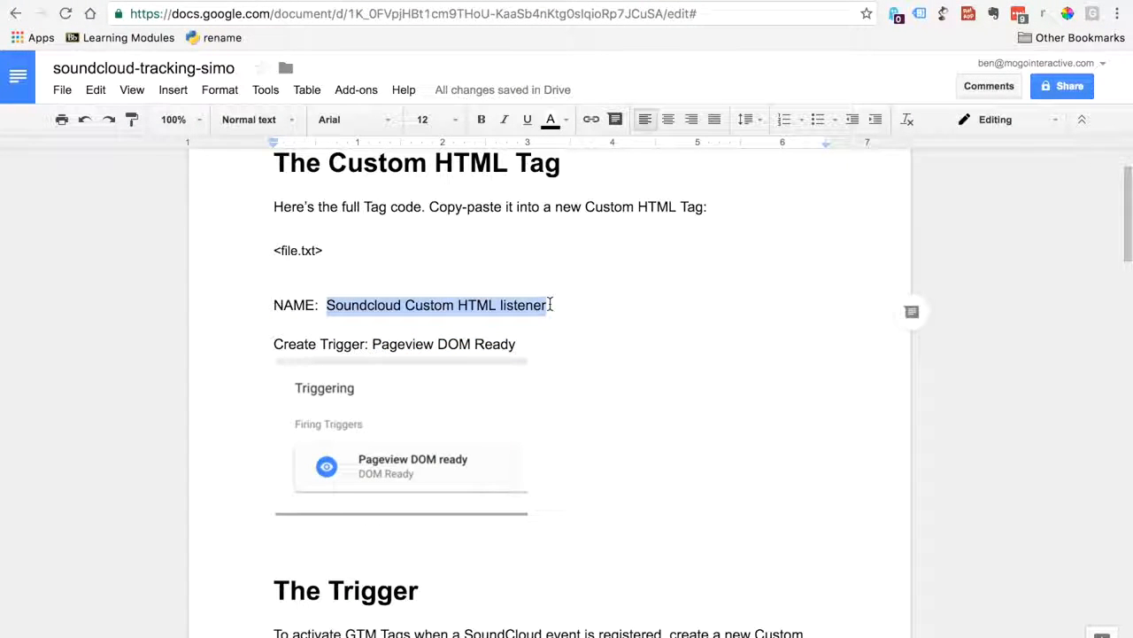
{"action": "left_click", "coordinate": [708, 1]}
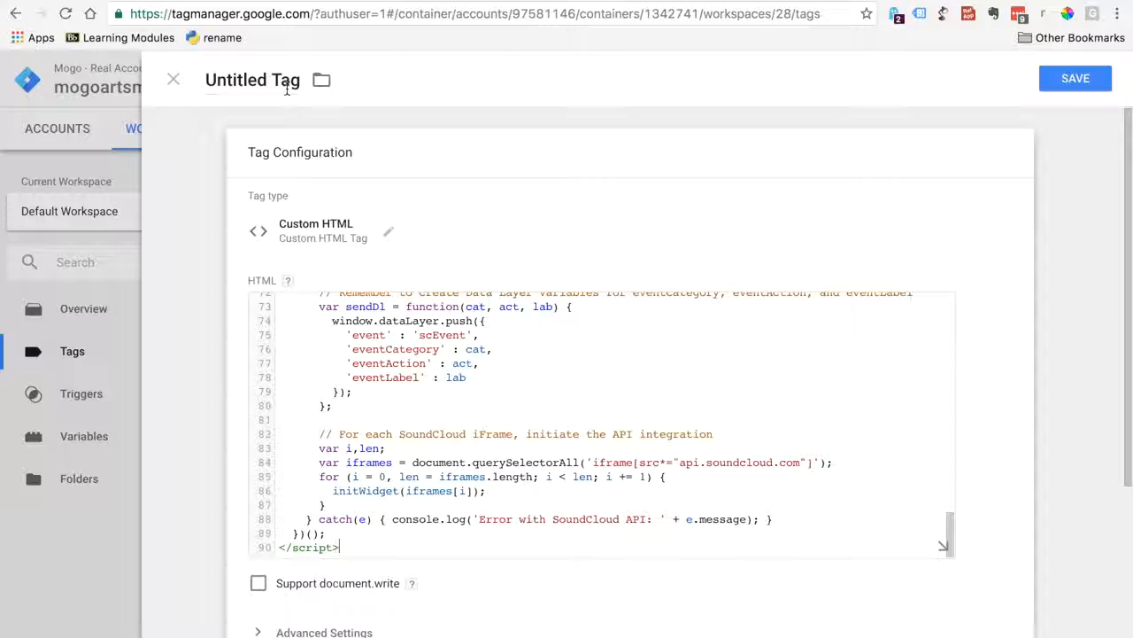
{"action": "left_click_drag", "start_coordinate": [210, 79], "coordinate": [295, 82]}
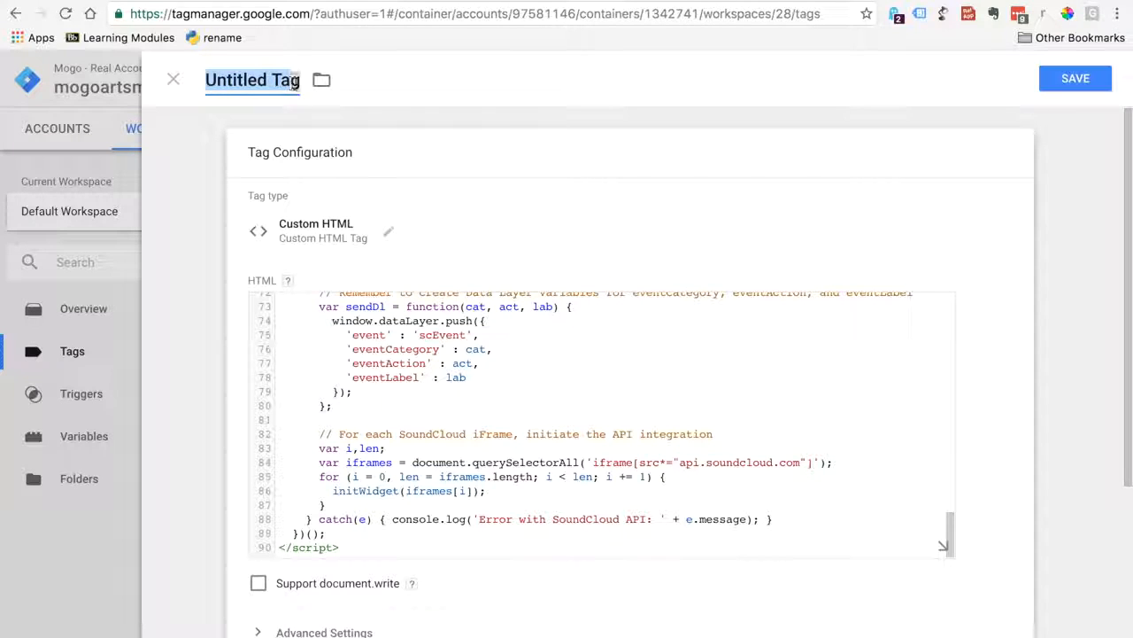
{"action": "key", "text": "cmd+v"}
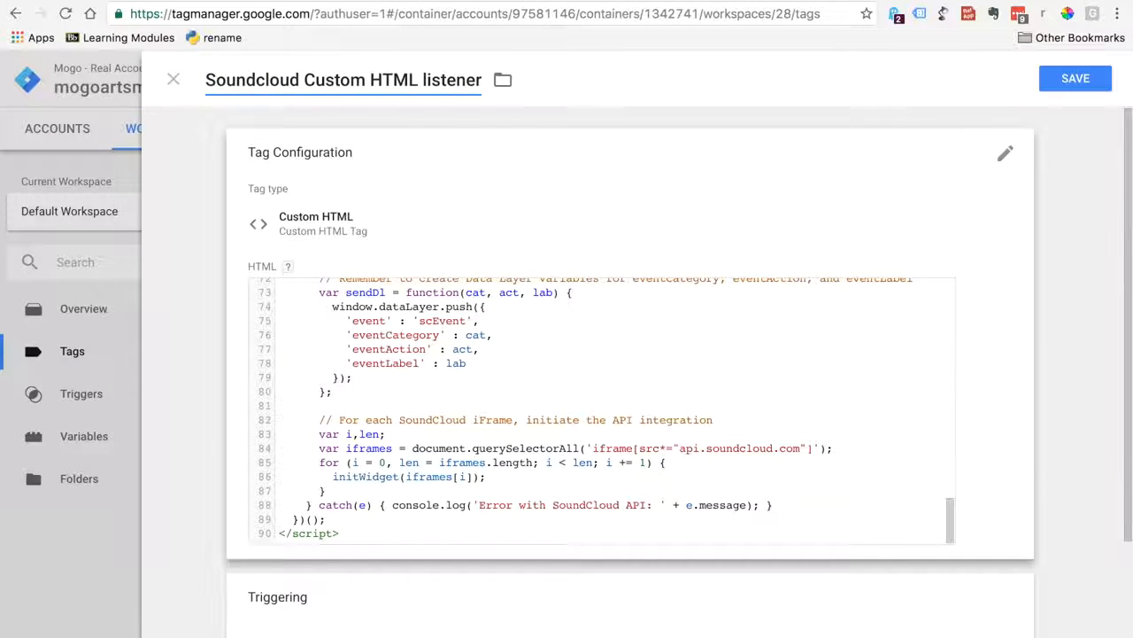
Assign the Pageview DOM Ready trigger to the Soundcloud Custom HTML listener tag and save the tag
{"action": "scroll", "coordinate": [1110, 324], "scroll_direction": "down", "scroll_amount": 3}
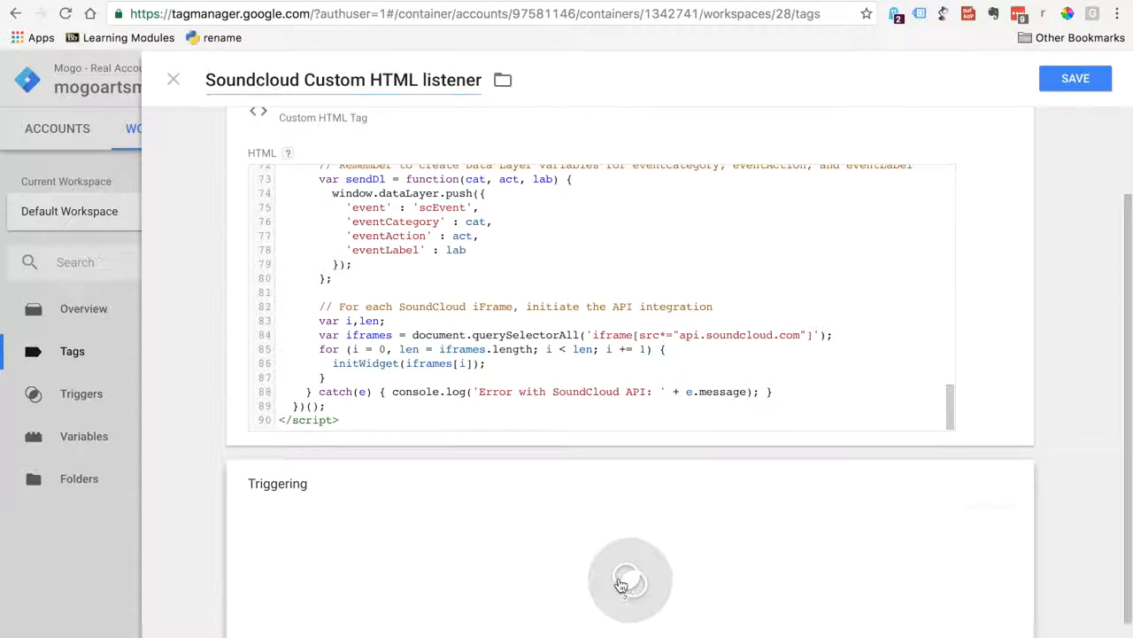
{"action": "left_click", "coordinate": [622, 580]}
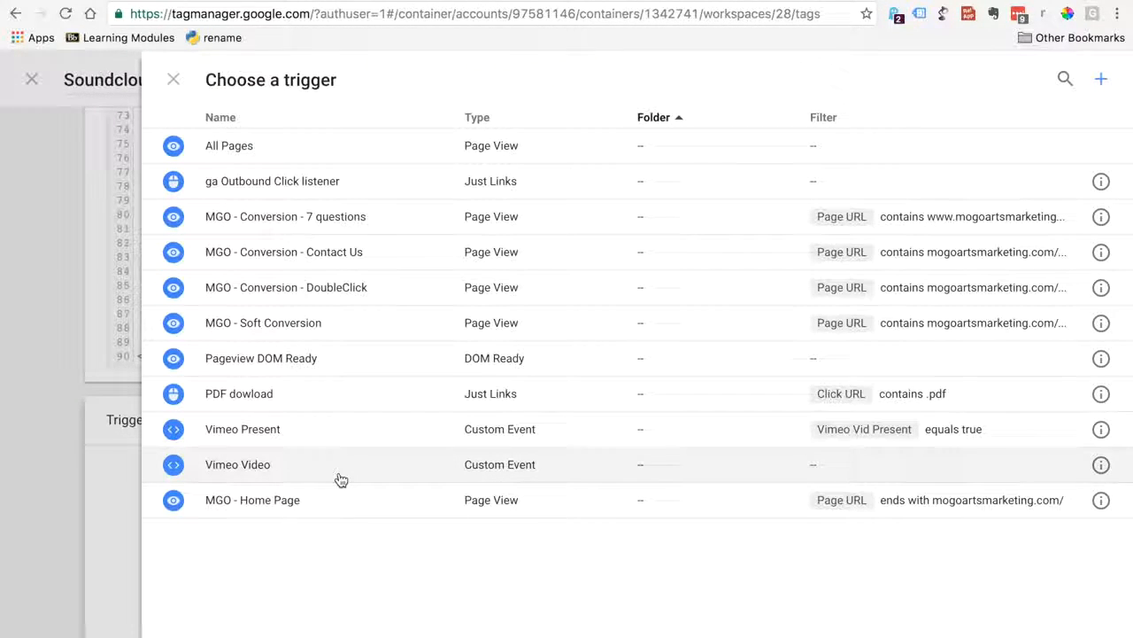
{"action": "left_click", "coordinate": [302, 355]}
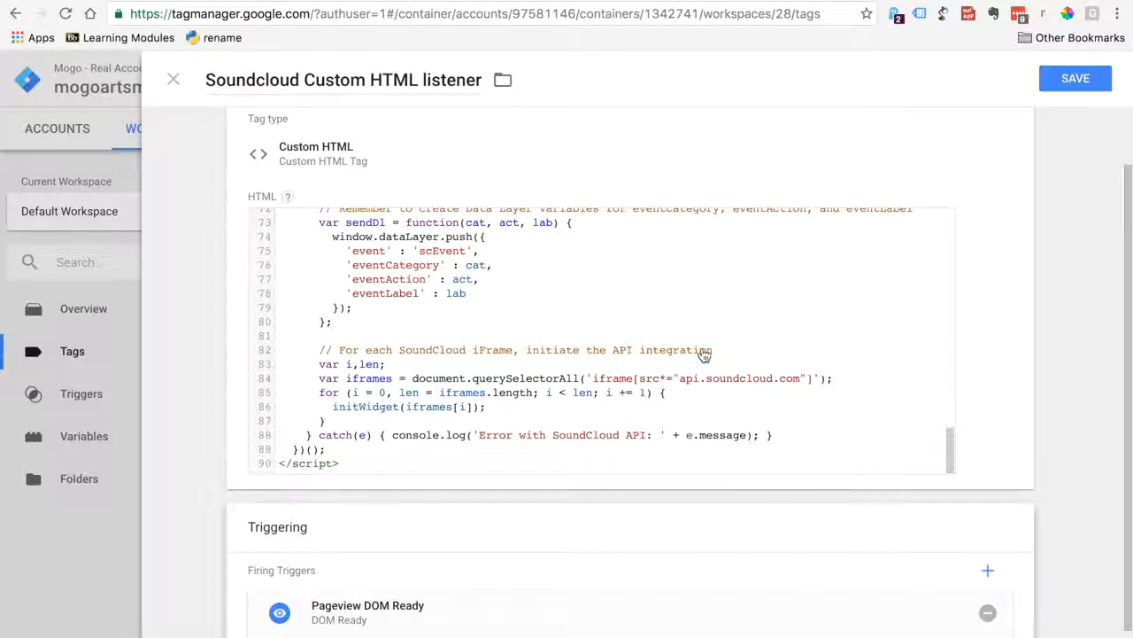
{"action": "left_click", "coordinate": [1067, 85]}
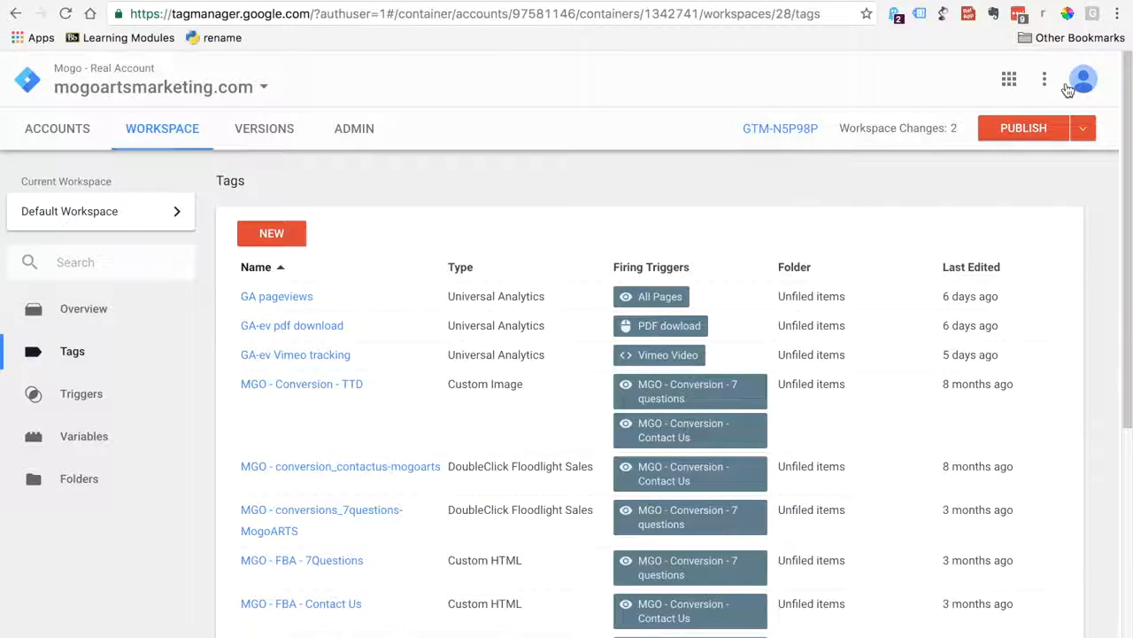
In the soundcloud-tracking-simo document, add the text Event - scEvent after the Custom Event Trigger instruction under The Trigger
{"action": "left_click", "coordinate": [827, 1]}
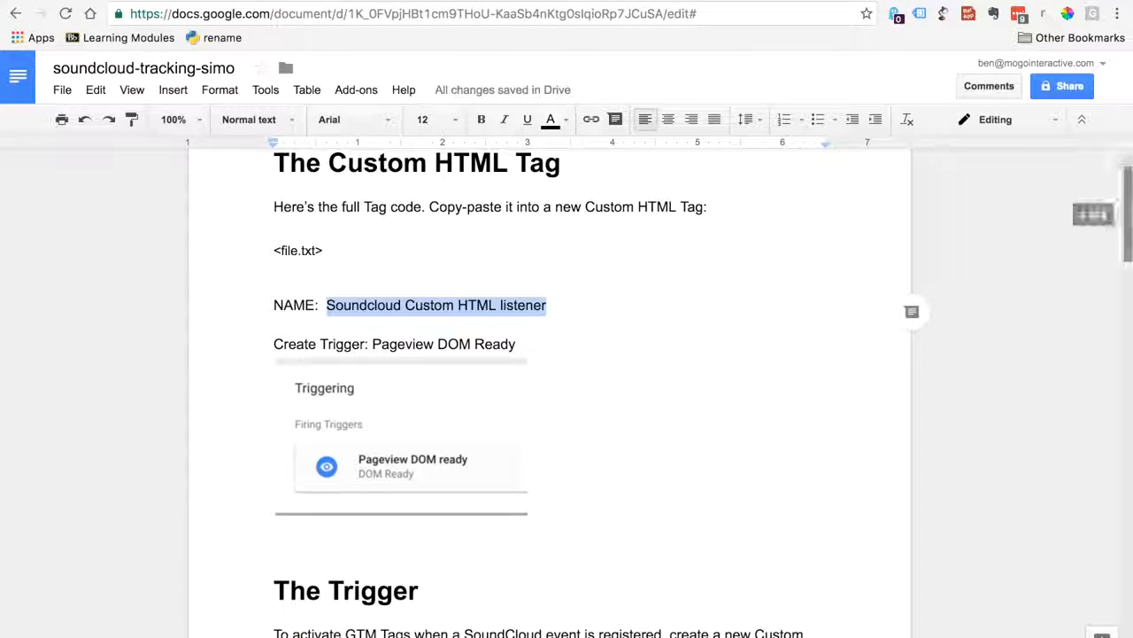
{"action": "scroll", "coordinate": [1113, 283], "scroll_direction": "down", "scroll_amount": 5}
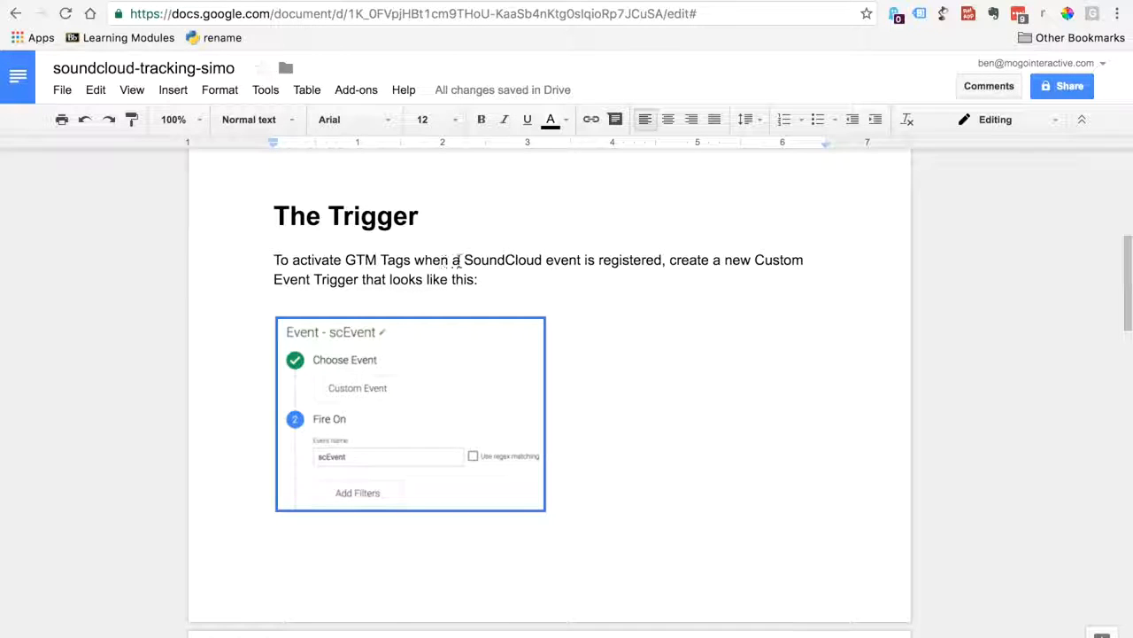
{"action": "left_click_drag", "start_coordinate": [464, 262], "coordinate": [497, 259]}
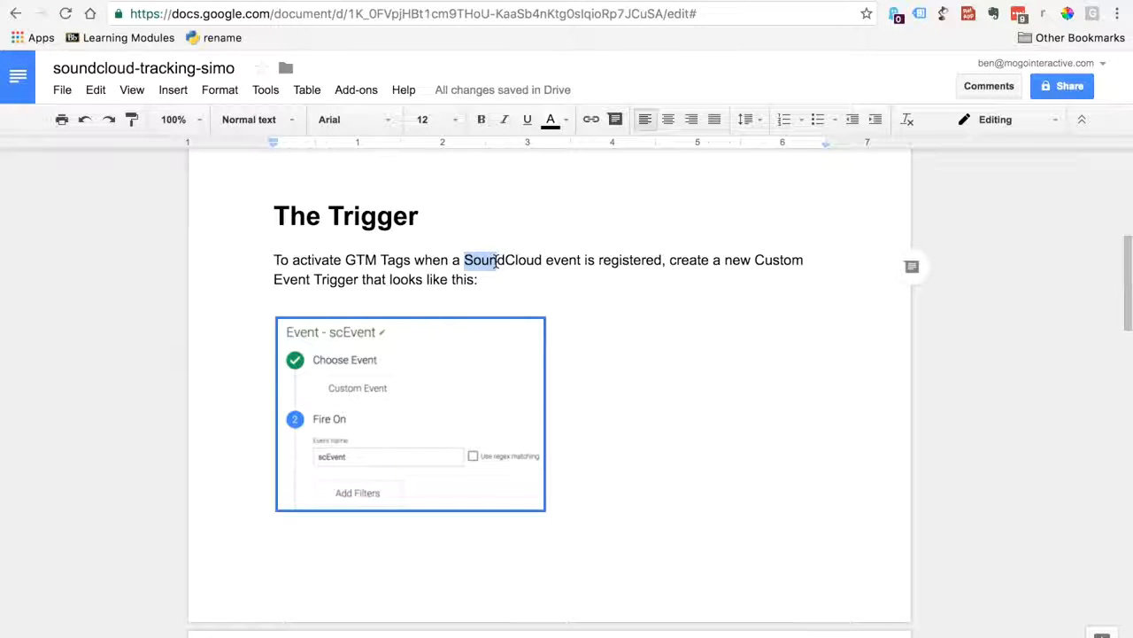
{"action": "left_click", "coordinate": [496, 279]}
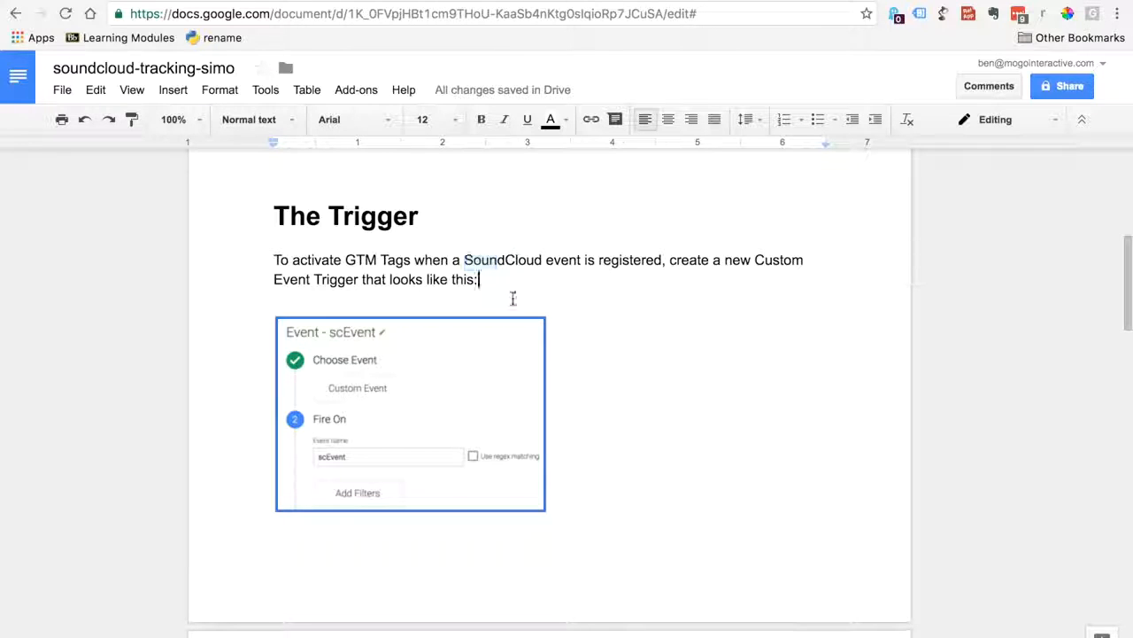
{"action": "key", "text": "Return"}
{"action": "key", "text": "Return"}
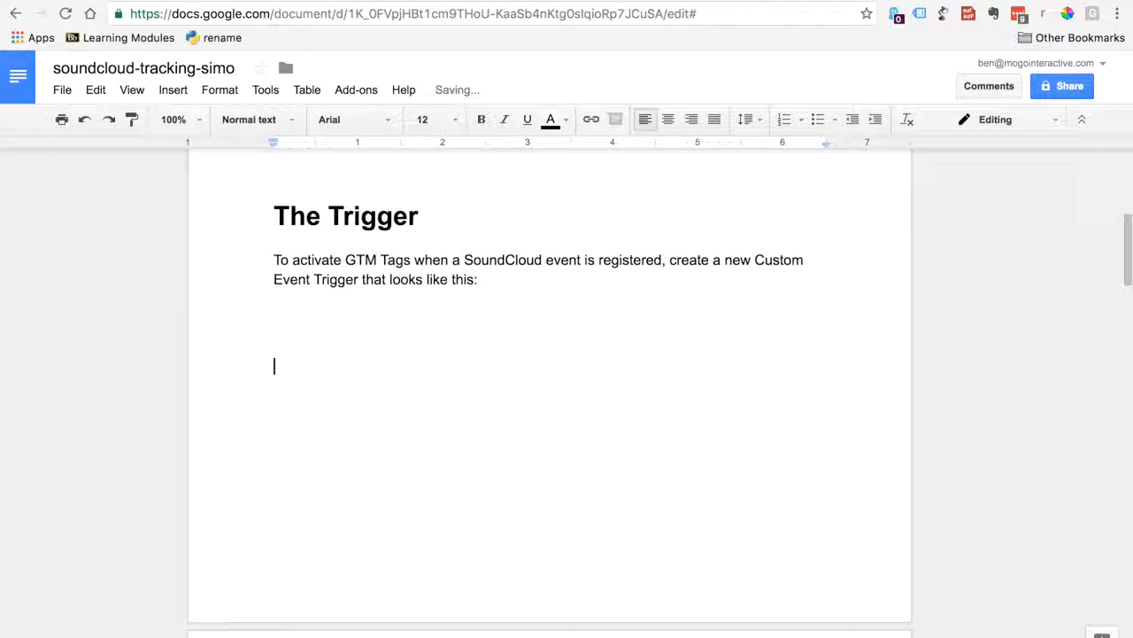
{"action": "key", "text": "BackSpace"}
{"action": "key", "text": "BackSpace"}
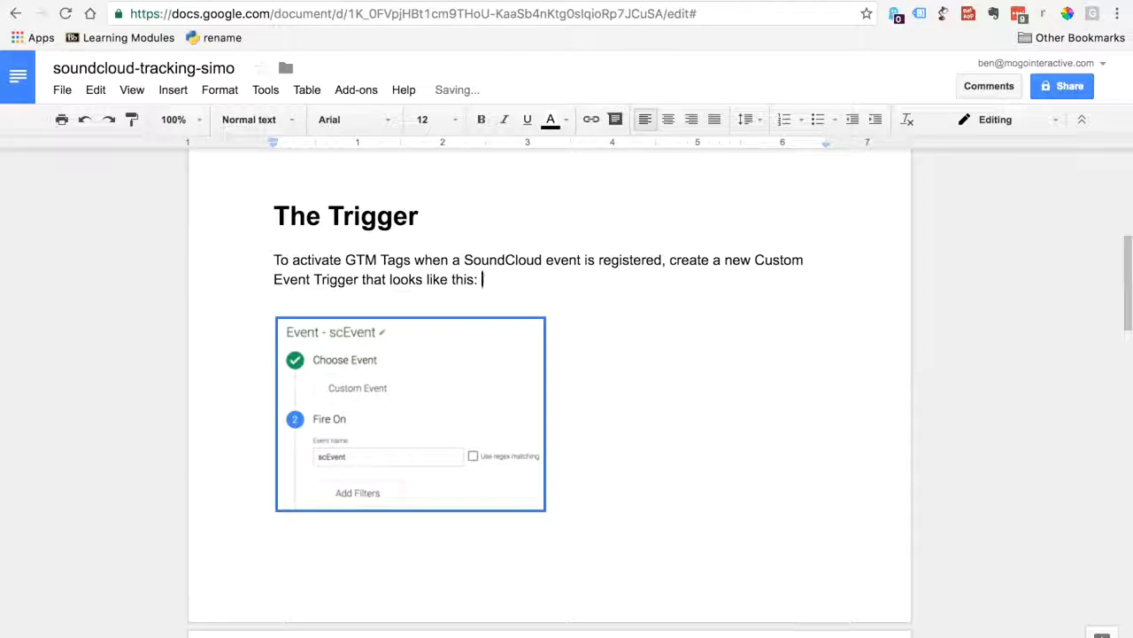
{"action": "type", "text": "Event - scEvent"}
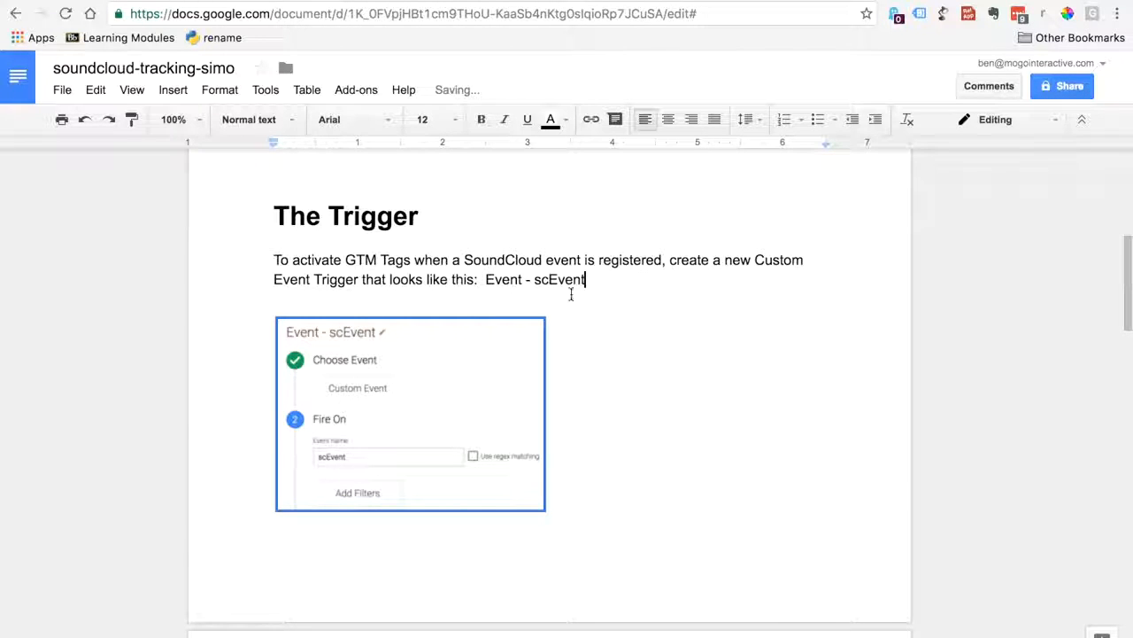
Copy the text Event - scEvent from the document and open the container's triggers list in Google Tag Manager
{"action": "left_click_drag", "start_coordinate": [486, 279], "coordinate": [589, 282]}
{"action": "key", "text": "super+c"}
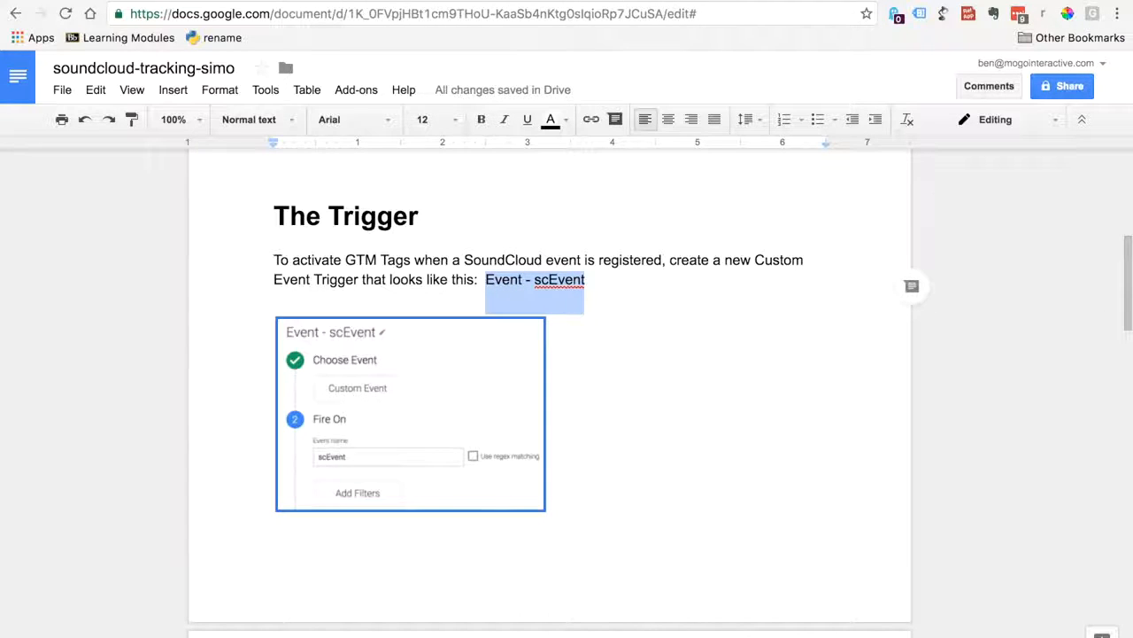
{"action": "left_click", "coordinate": [678, 5]}
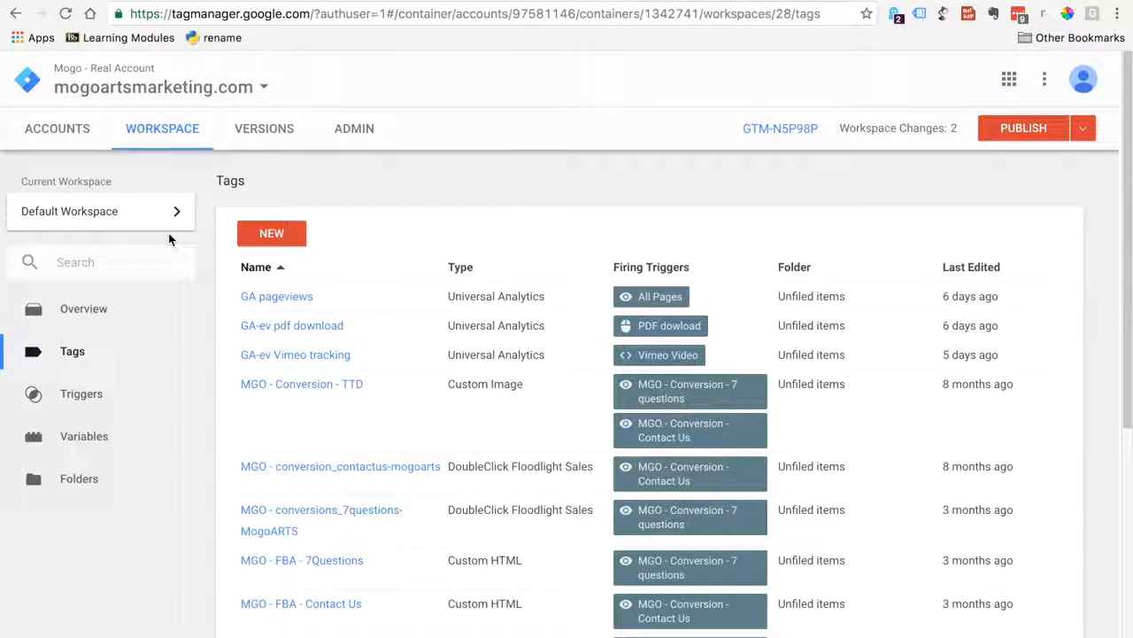
{"action": "left_click", "coordinate": [40, 396]}
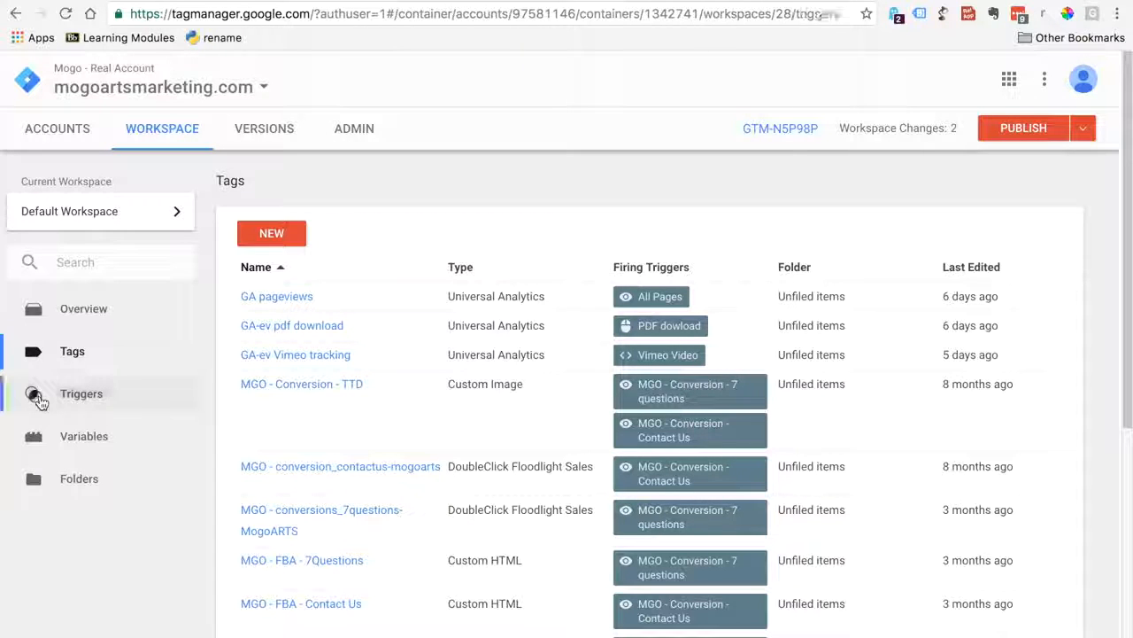
{"action": "left_click", "coordinate": [802, 10]}
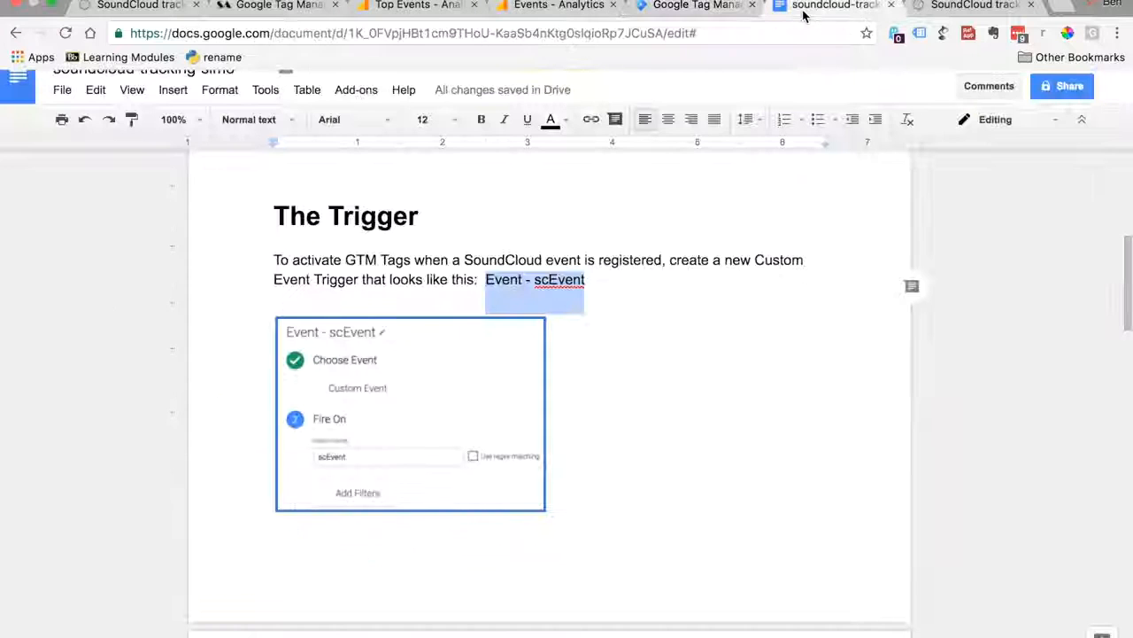
{"action": "left_click", "coordinate": [700, 6]}
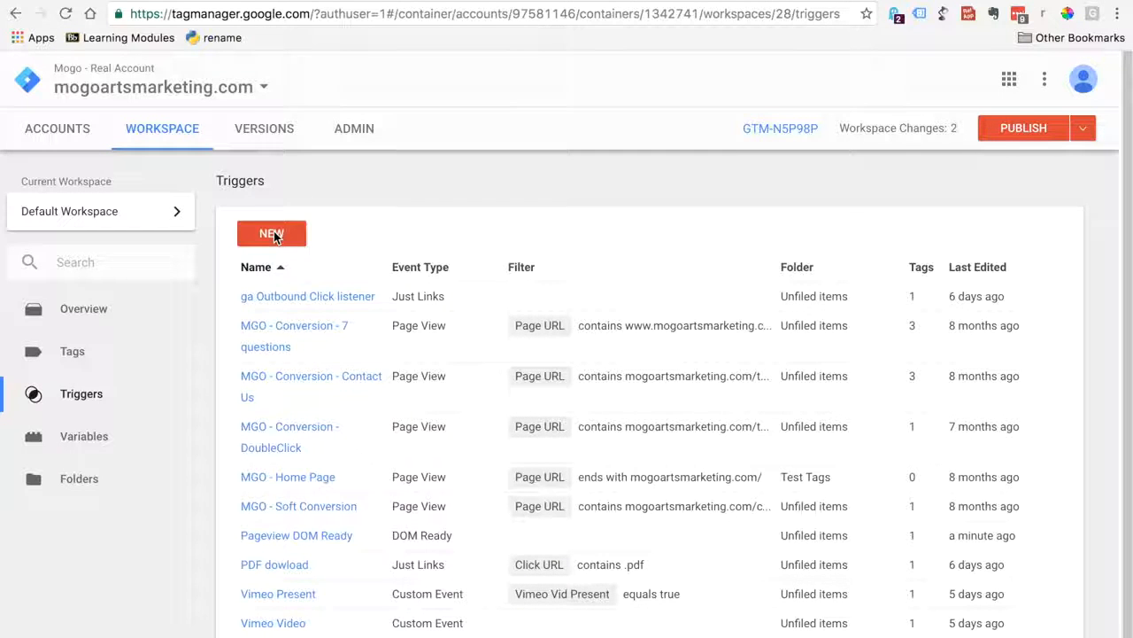
Create a new trigger and name it Event - scEvent using the copied text
{"action": "left_click", "coordinate": [274, 231]}
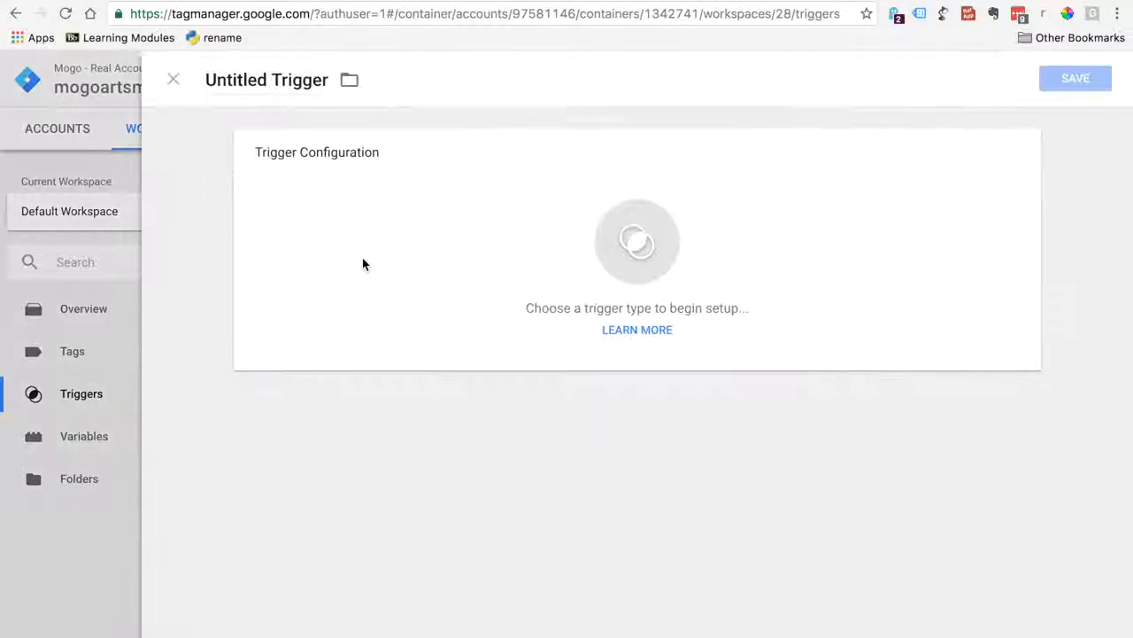
{"action": "left_click", "coordinate": [272, 76]}
{"action": "left_click_drag", "start_coordinate": [216, 80], "coordinate": [332, 90]}
{"action": "key", "text": "BackSpace"}
{"action": "key", "text": "BackSpace"}
{"action": "key", "text": "super+v"}
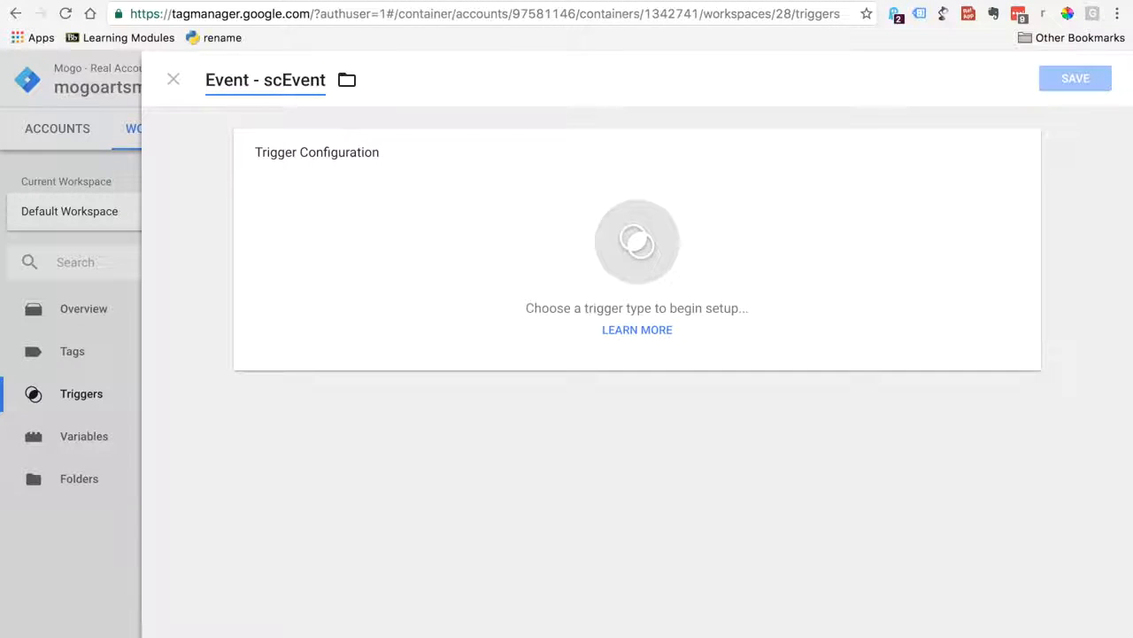
Make the trigger a Custom Event with the event name scEvent, check it against the document, and save it
{"action": "left_click", "coordinate": [656, 269]}
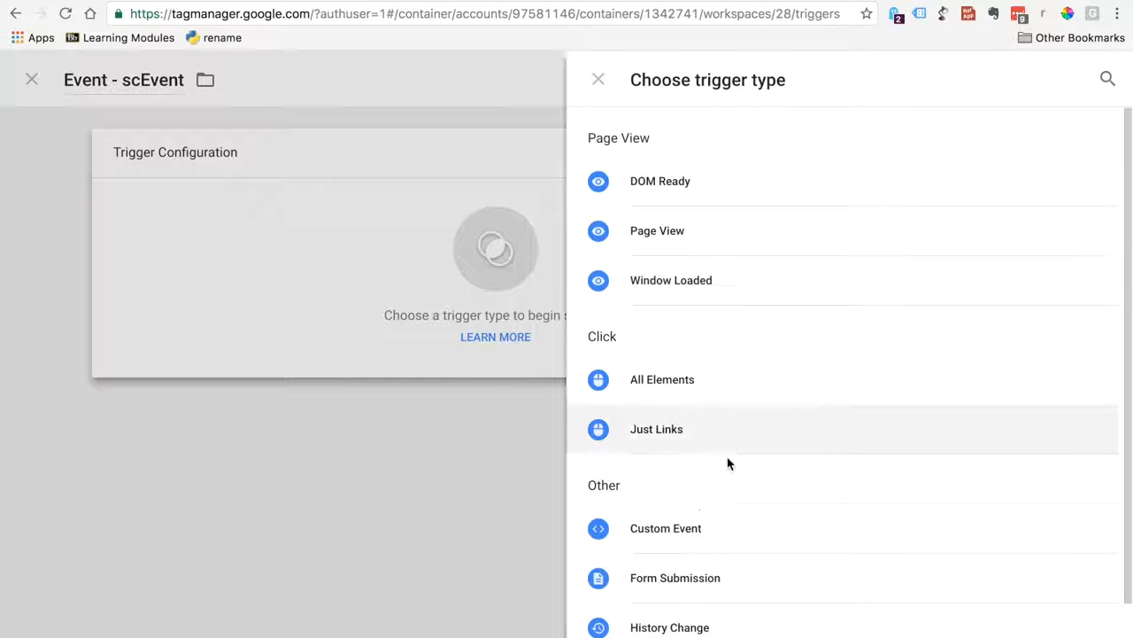
{"action": "left_click", "coordinate": [713, 529]}
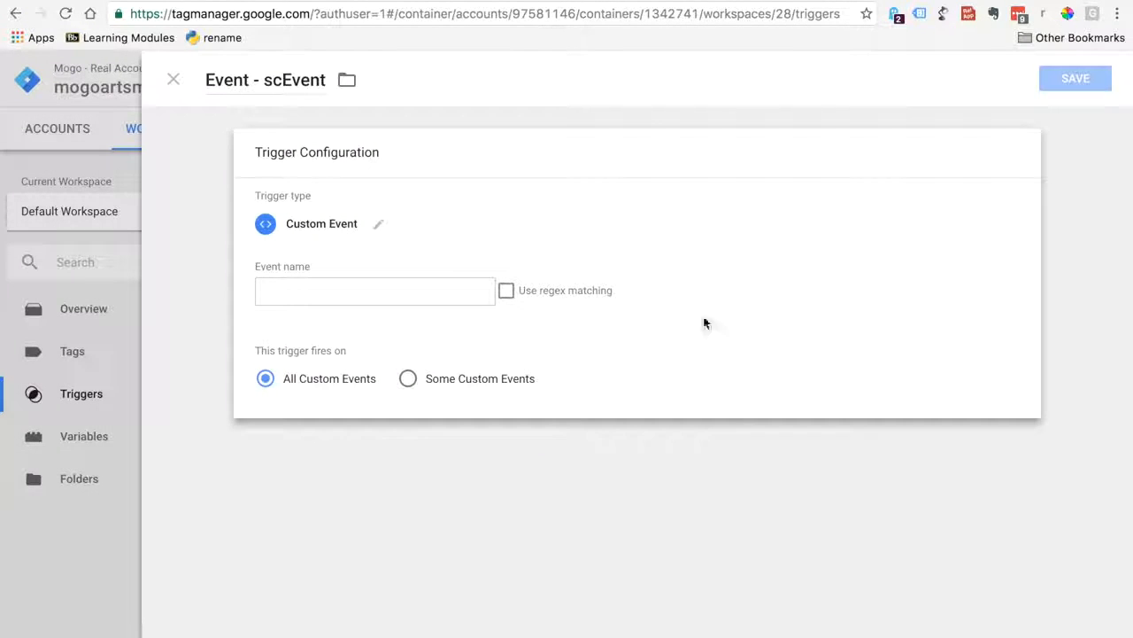
{"action": "left_click", "coordinate": [666, 2]}
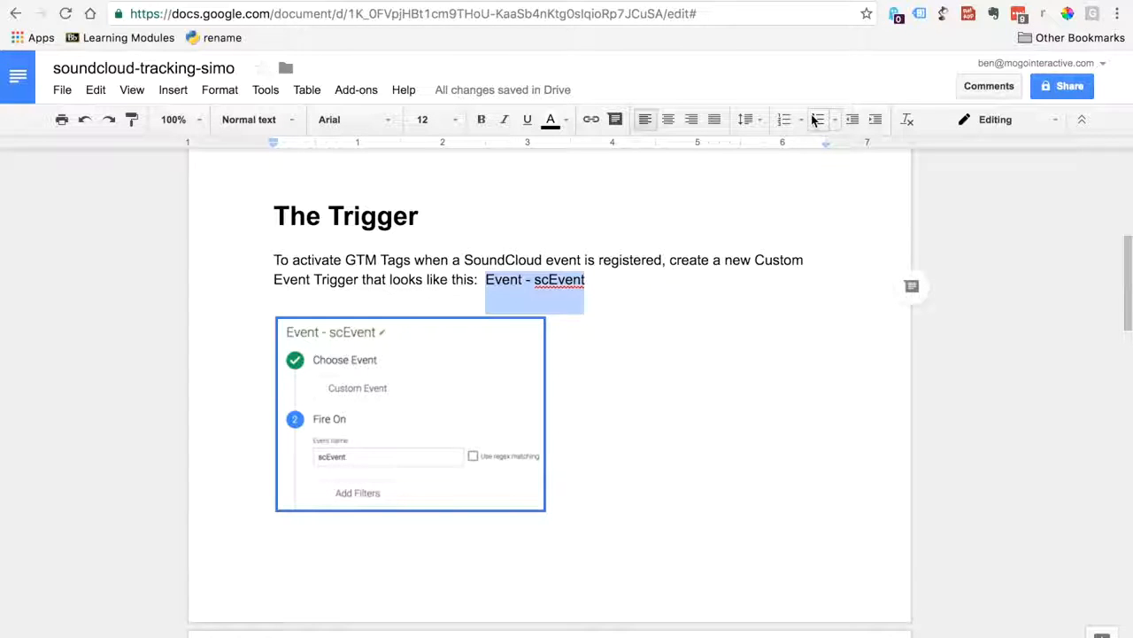
{"action": "left_click", "coordinate": [576, 2]}
{"action": "left_click", "coordinate": [365, 296]}
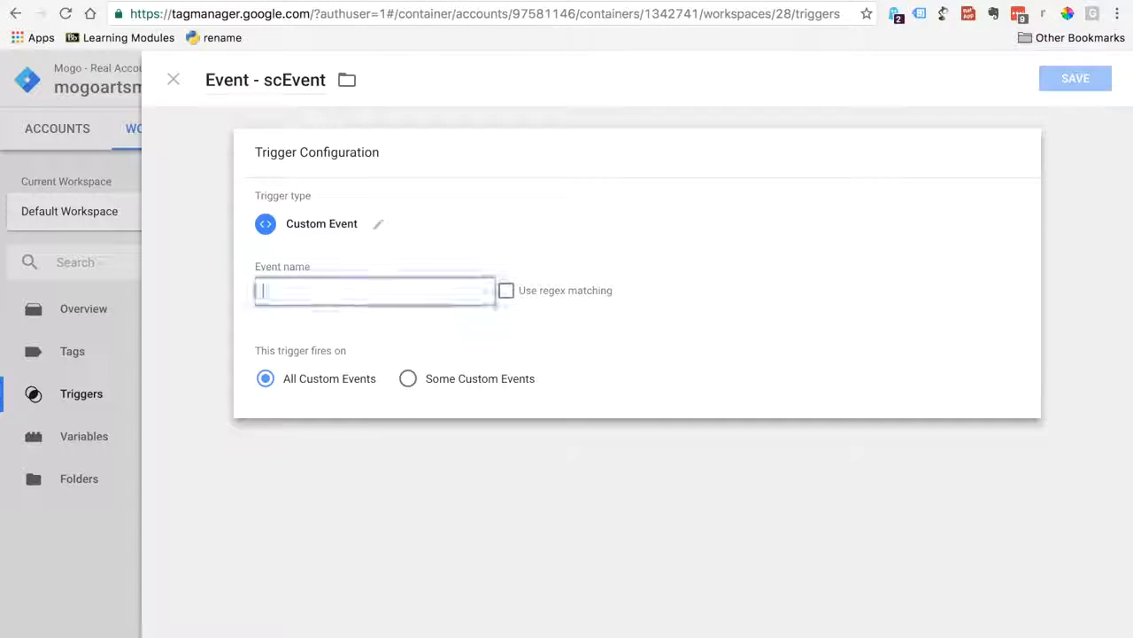
{"action": "type", "text": "scEvent"}
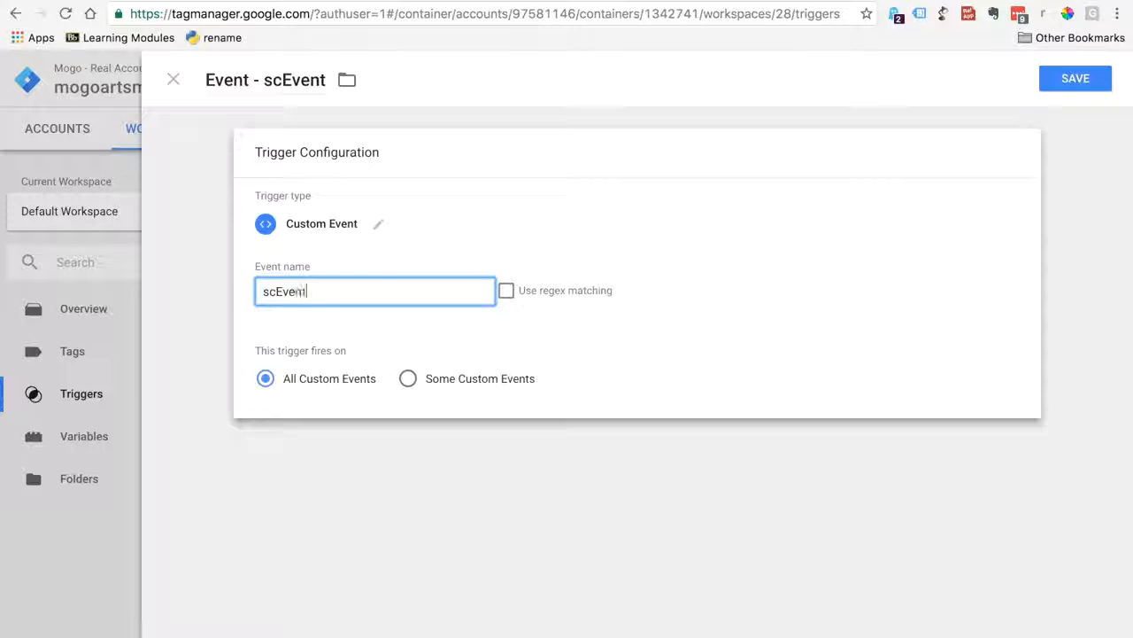
{"action": "left_click", "coordinate": [848, 2]}
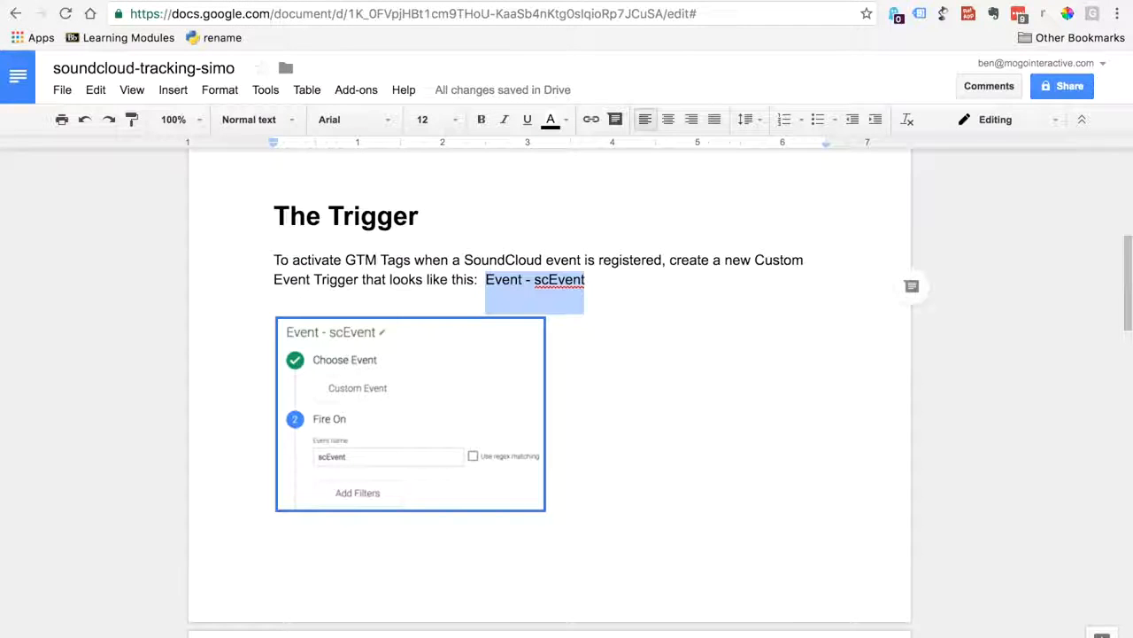
{"action": "left_click", "coordinate": [576, 2]}
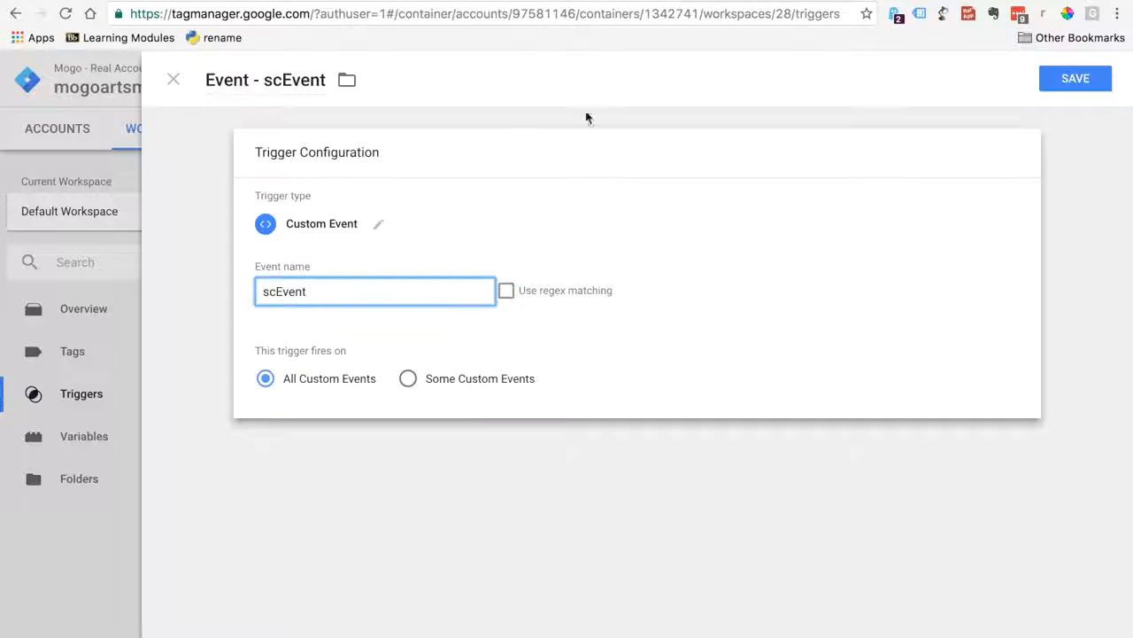
{"action": "left_click", "coordinate": [1083, 90]}
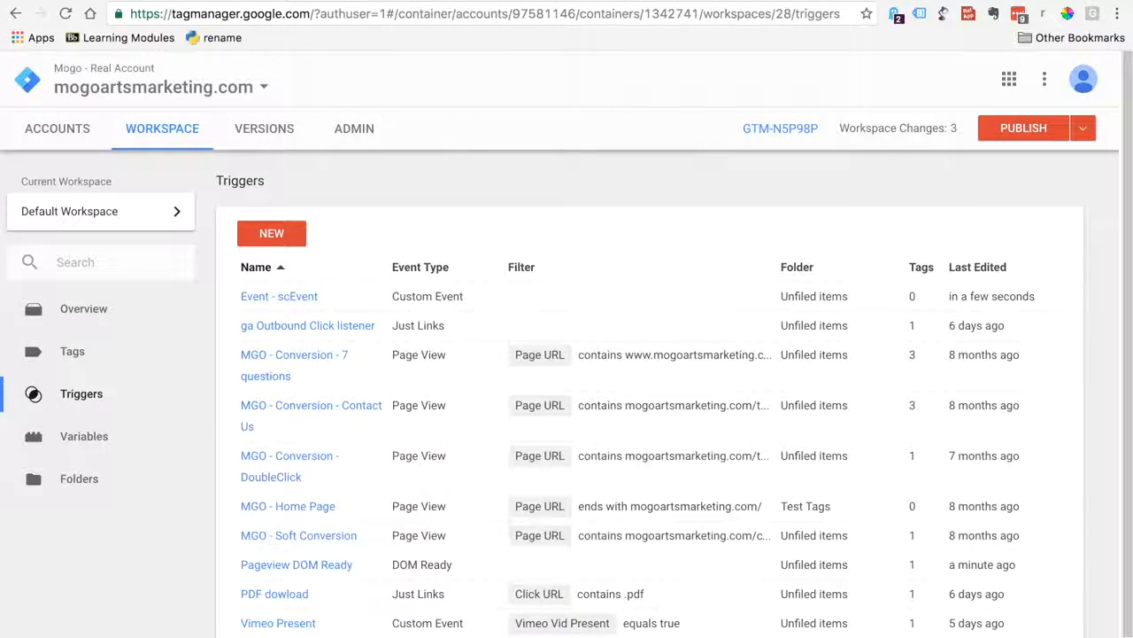
Consult the Data Layer Variables section of the soundcloud-tracking-simo document and open the variables list in Google Tag Manager
{"action": "left_click", "coordinate": [850, 1]}
{"action": "left_click_drag", "start_coordinate": [1125, 266], "coordinate": [1116, 361]}
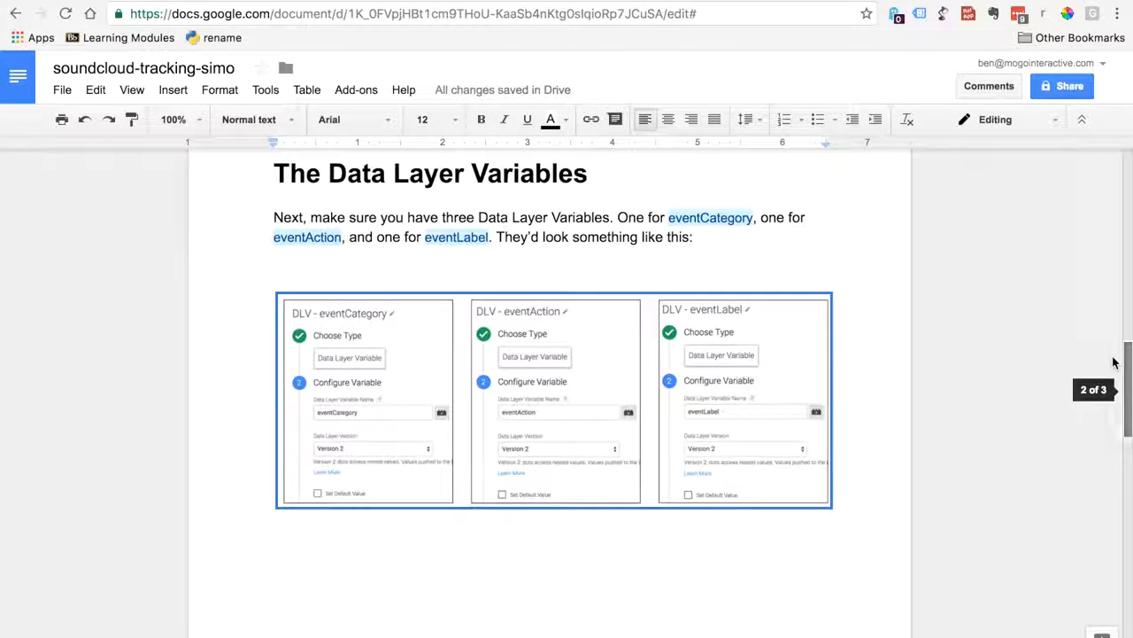
{"action": "left_click", "coordinate": [644, 0]}
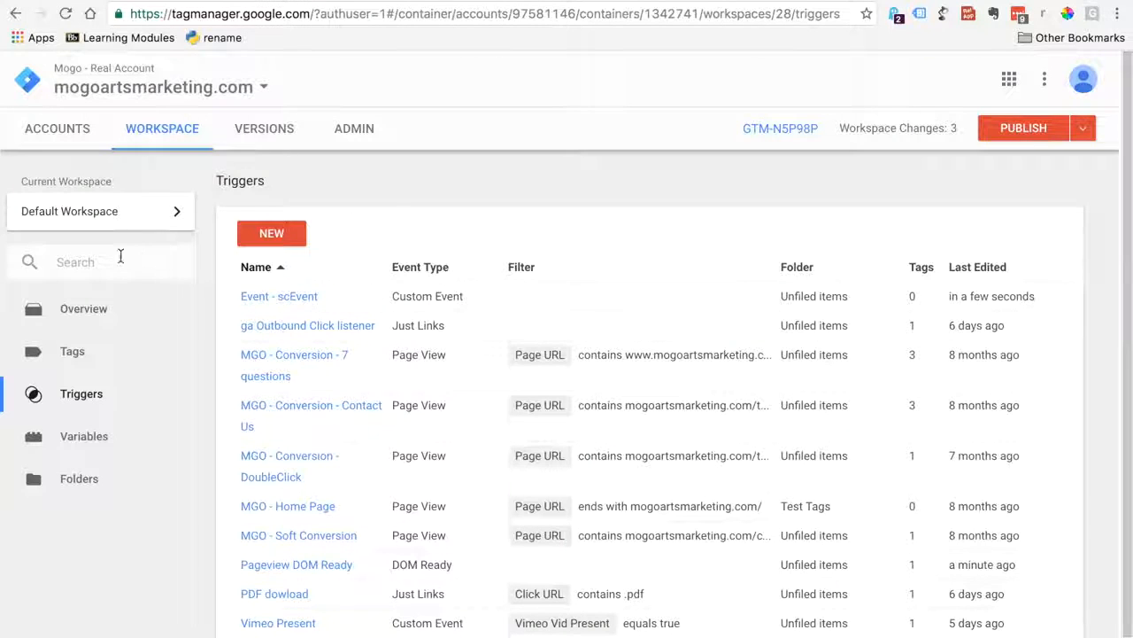
{"action": "left_click", "coordinate": [57, 445]}
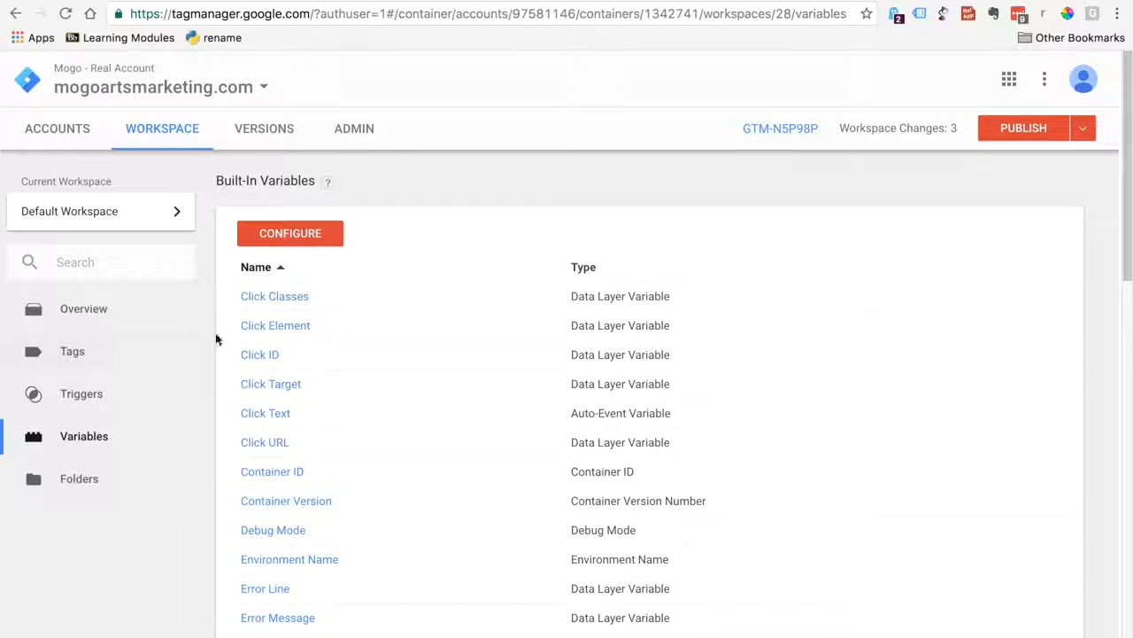
{"action": "left_click", "coordinate": [275, 235]}
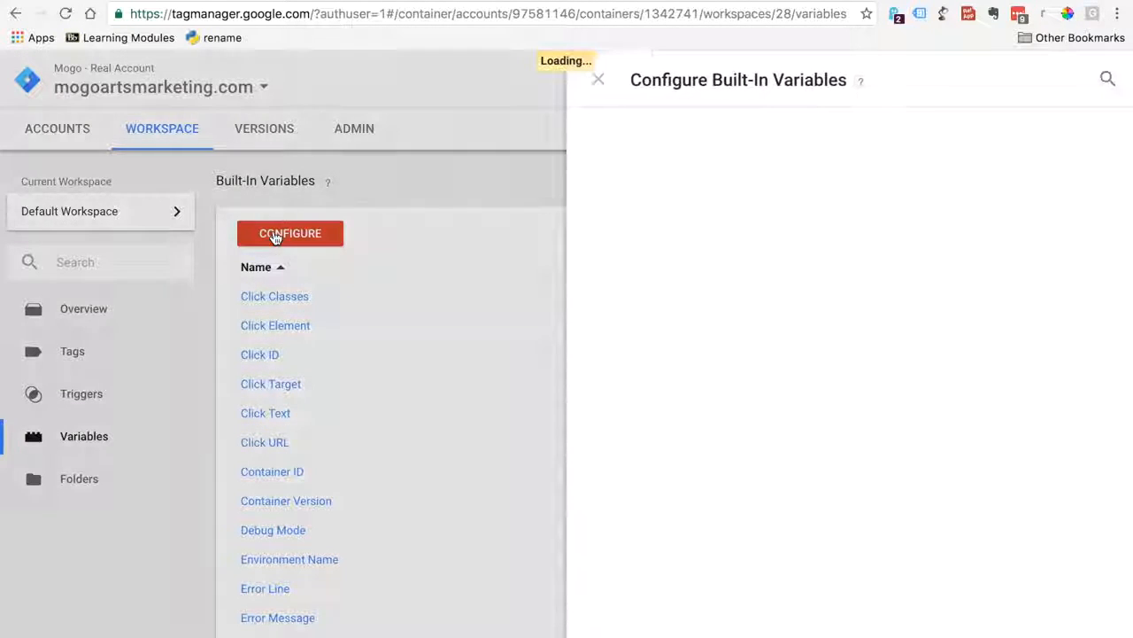
{"action": "left_click", "coordinate": [596, 79]}
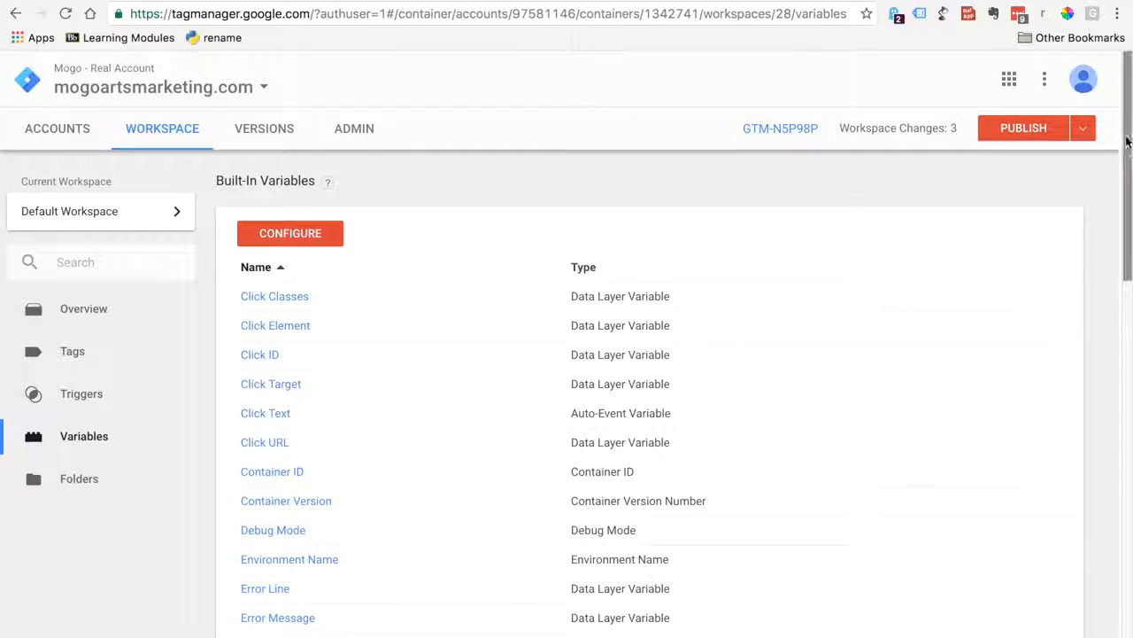
{"action": "scroll", "coordinate": [1083, 337], "scroll_direction": "down", "scroll_amount": 8}
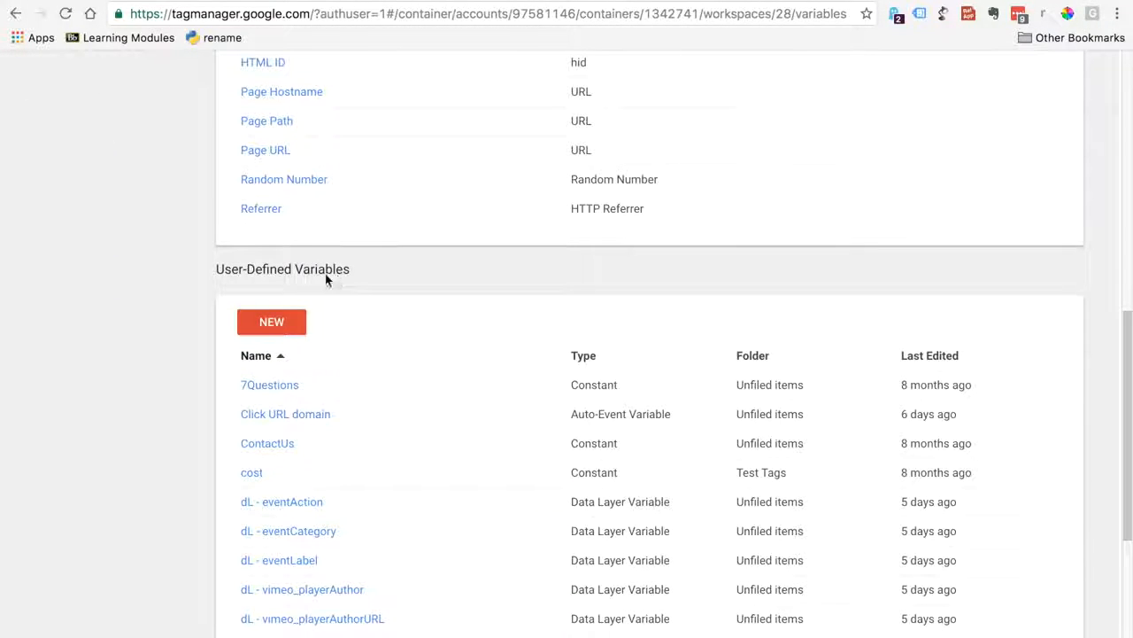
{"action": "left_click", "coordinate": [254, 326]}
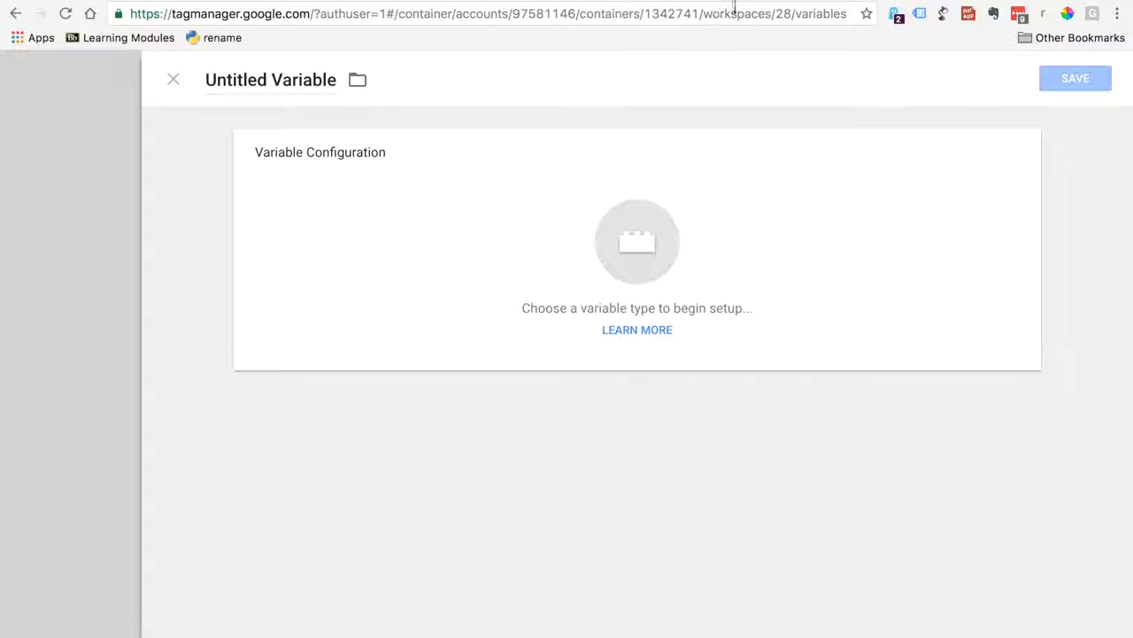
{"action": "left_click", "coordinate": [1012, 2]}
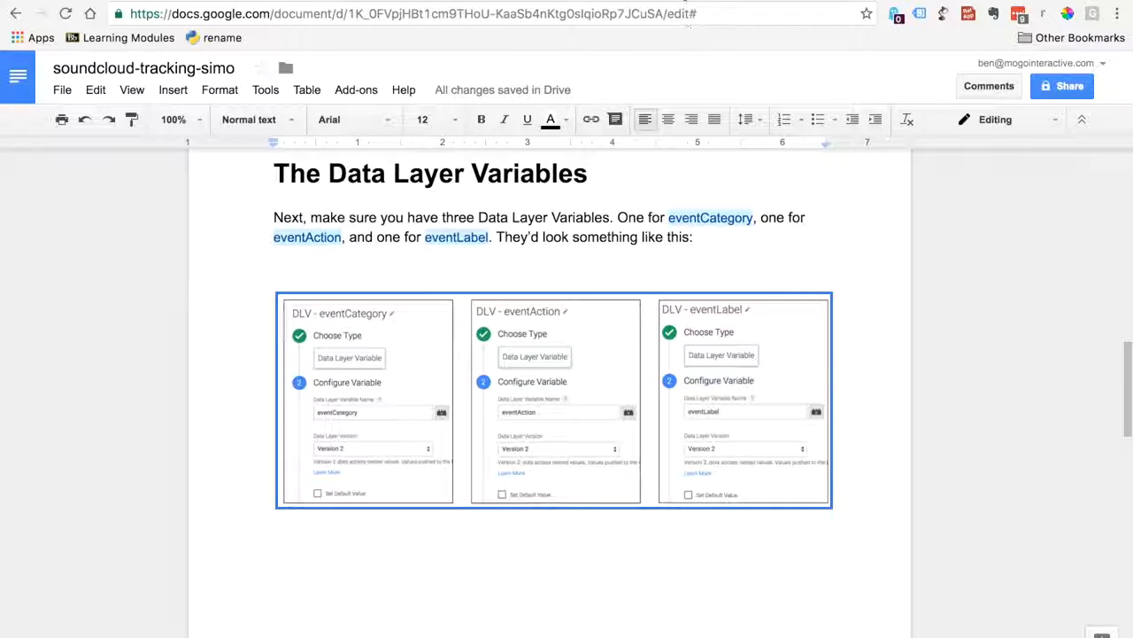
{"action": "left_click", "coordinate": [688, 7]}
{"action": "left_click", "coordinate": [170, 79]}
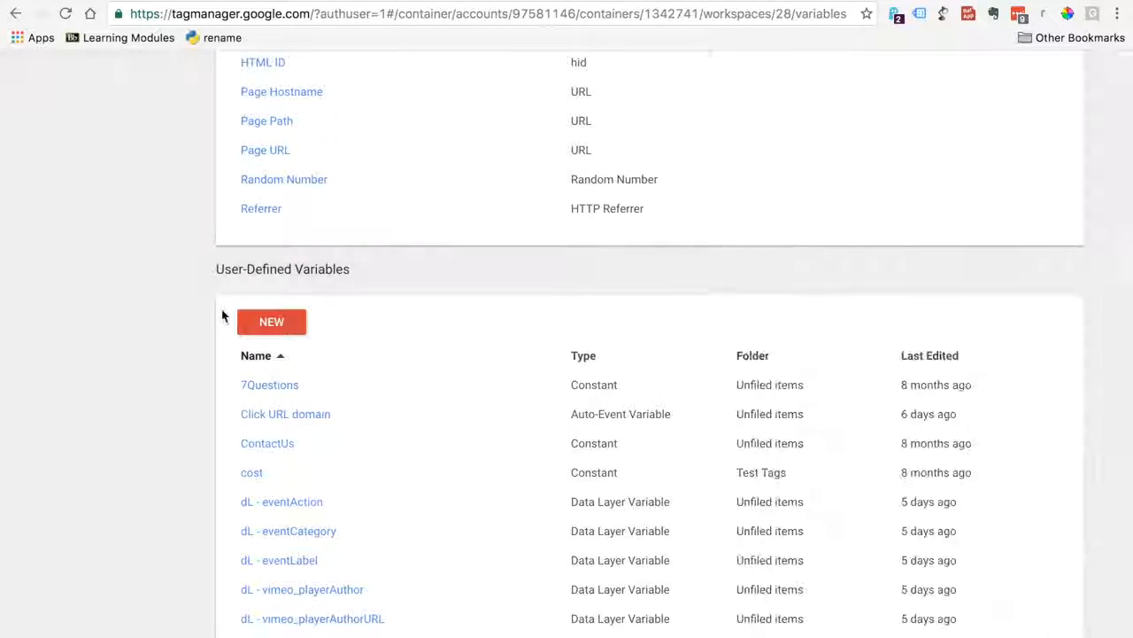
Create a new user-defined variable and name it dlv - eventCategory, checking the document for the naming
{"action": "left_click_drag", "start_coordinate": [1129, 323], "coordinate": [1018, 335]}
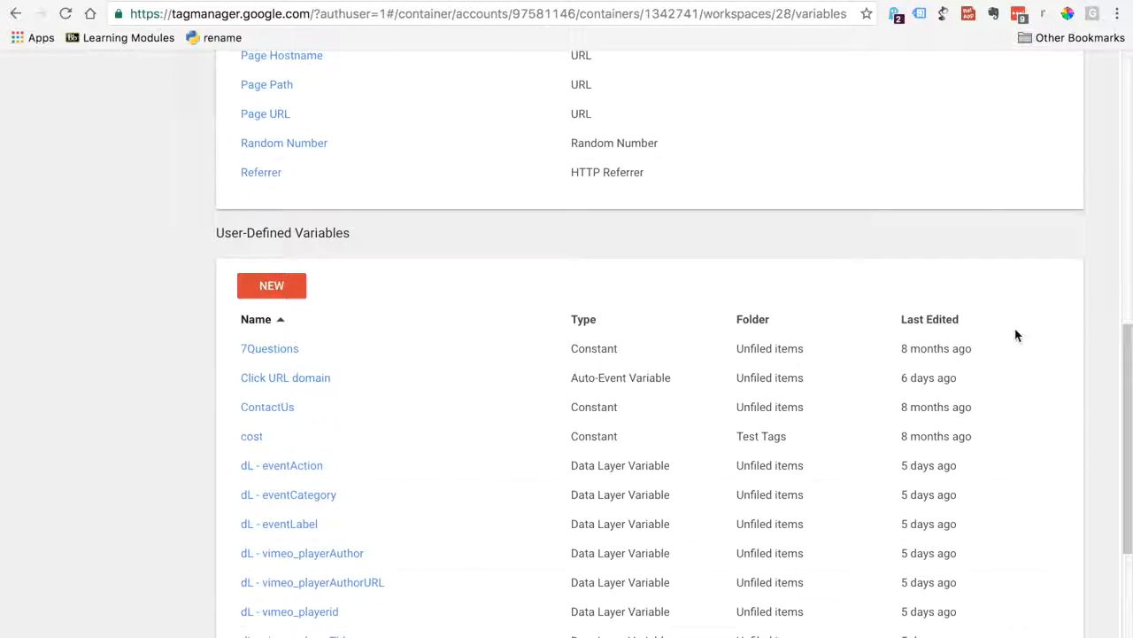
{"action": "left_click", "coordinate": [286, 297]}
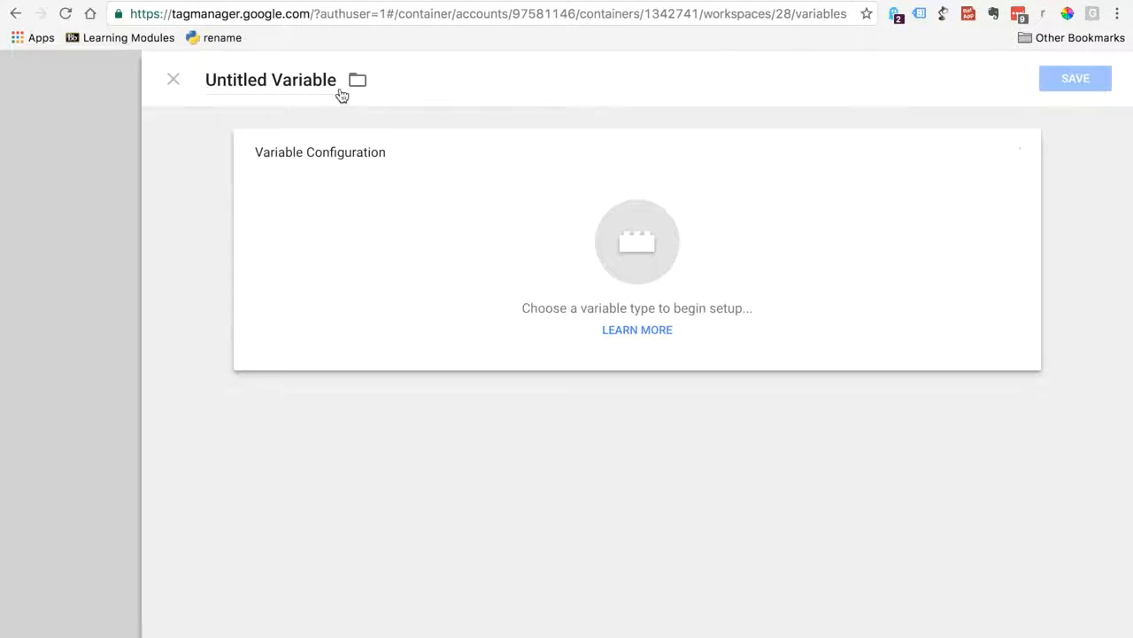
{"action": "left_click_drag", "start_coordinate": [335, 80], "coordinate": [196, 84]}
{"action": "type", "text": "dlv -"}
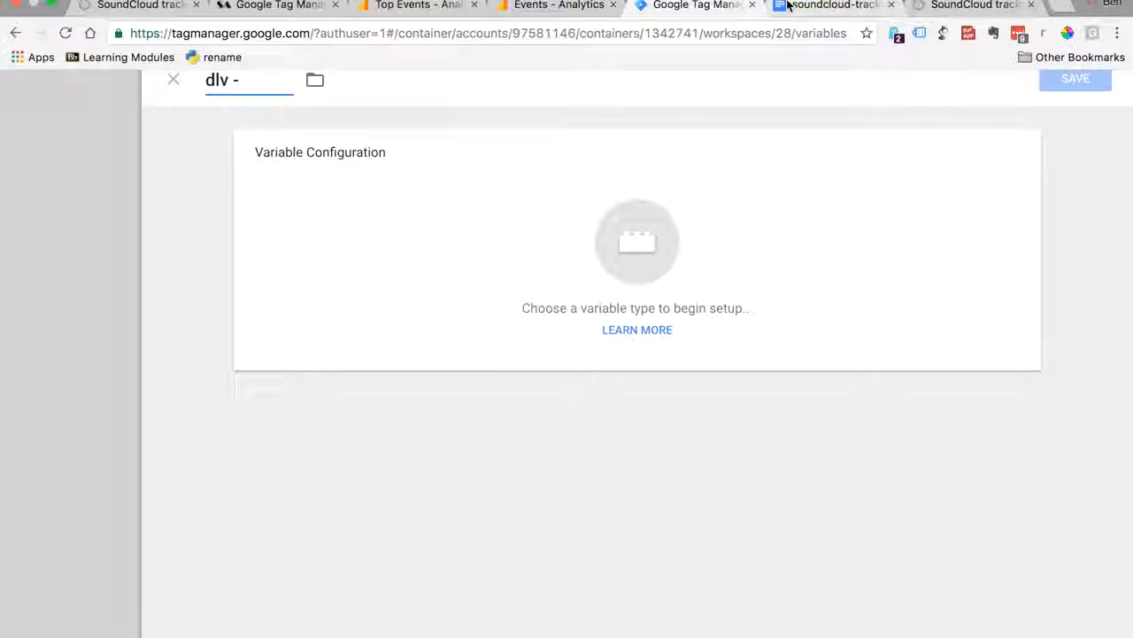
{"action": "left_click", "coordinate": [787, 4]}
{"action": "type", "text": "lv -"}
{"action": "left_click", "coordinate": [696, 7]}
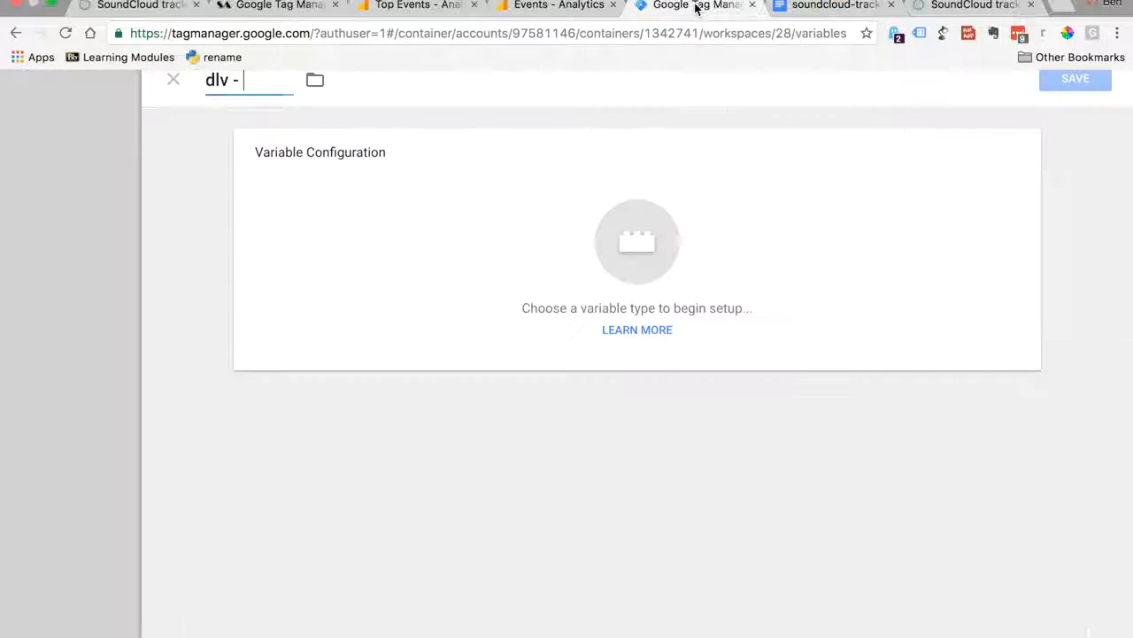
{"action": "type", "text": "eventca"}
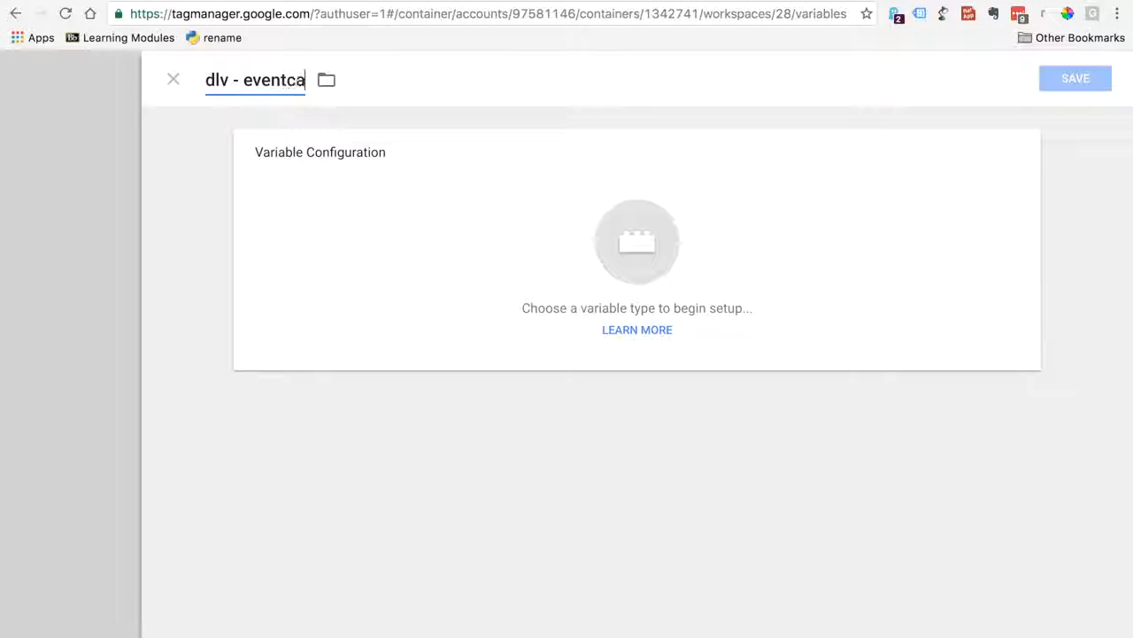
{"action": "type", "text": "Category"}
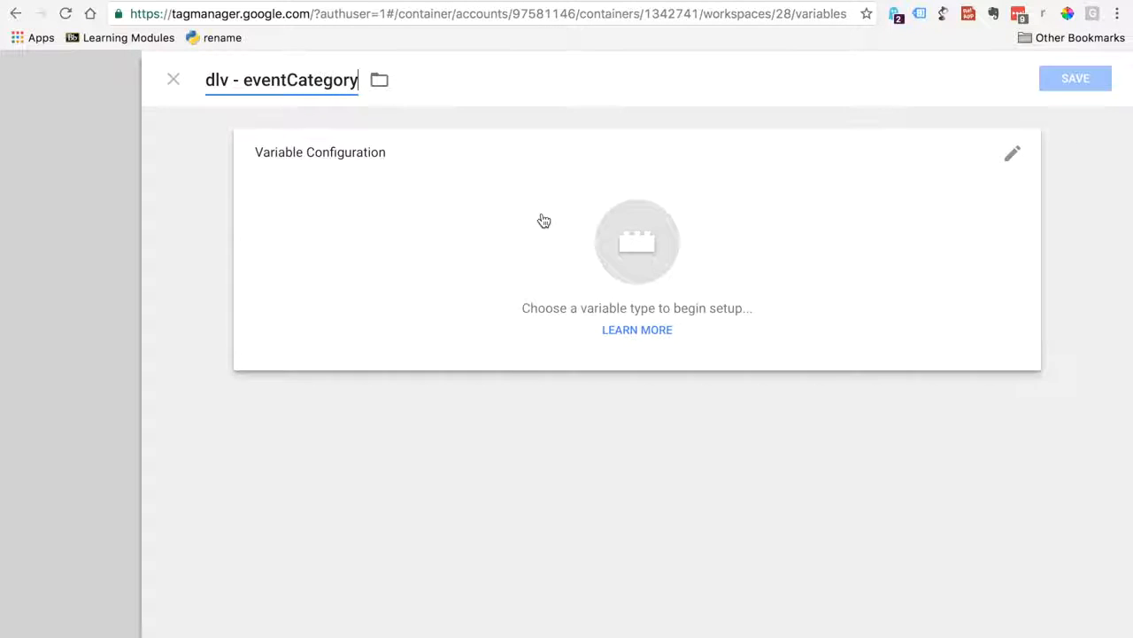
Make the variable a Data Layer Variable with the data layer variable name eventCategory, consulting the document's example
{"action": "left_click", "coordinate": [637, 248]}
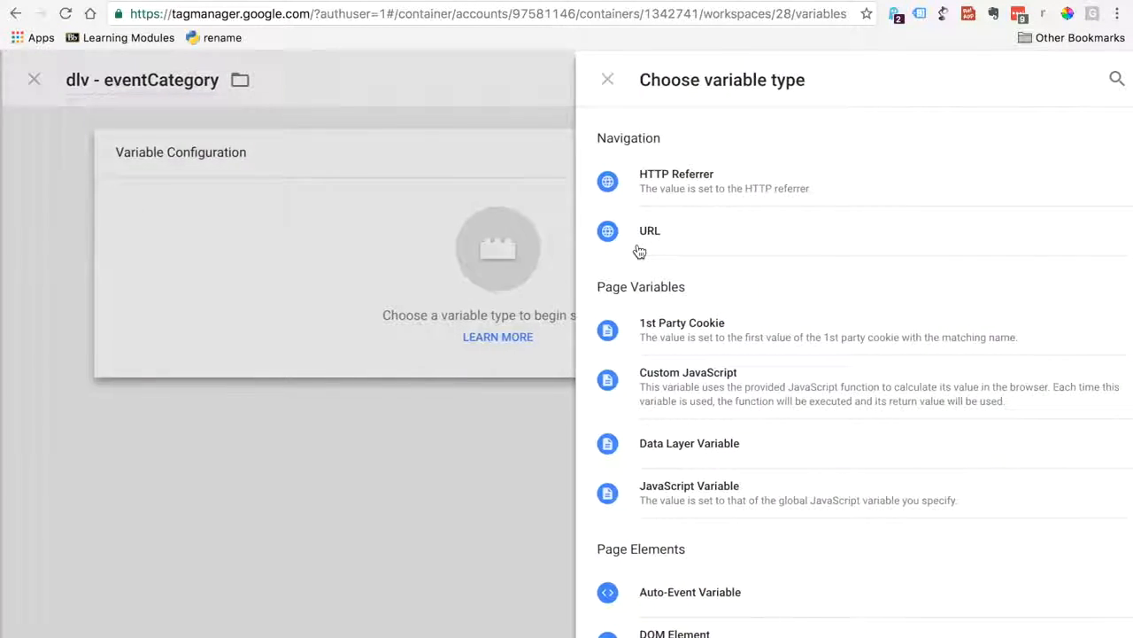
{"action": "key", "text": "ctrl+Tab"}
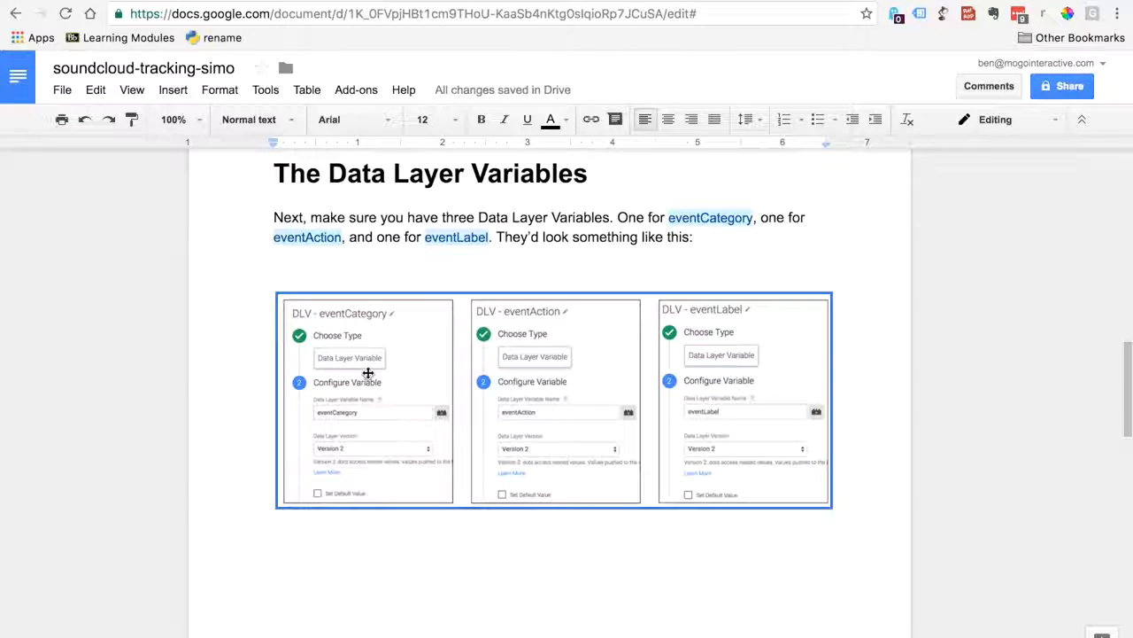
{"action": "key", "text": "ctrl+shift+Tab"}
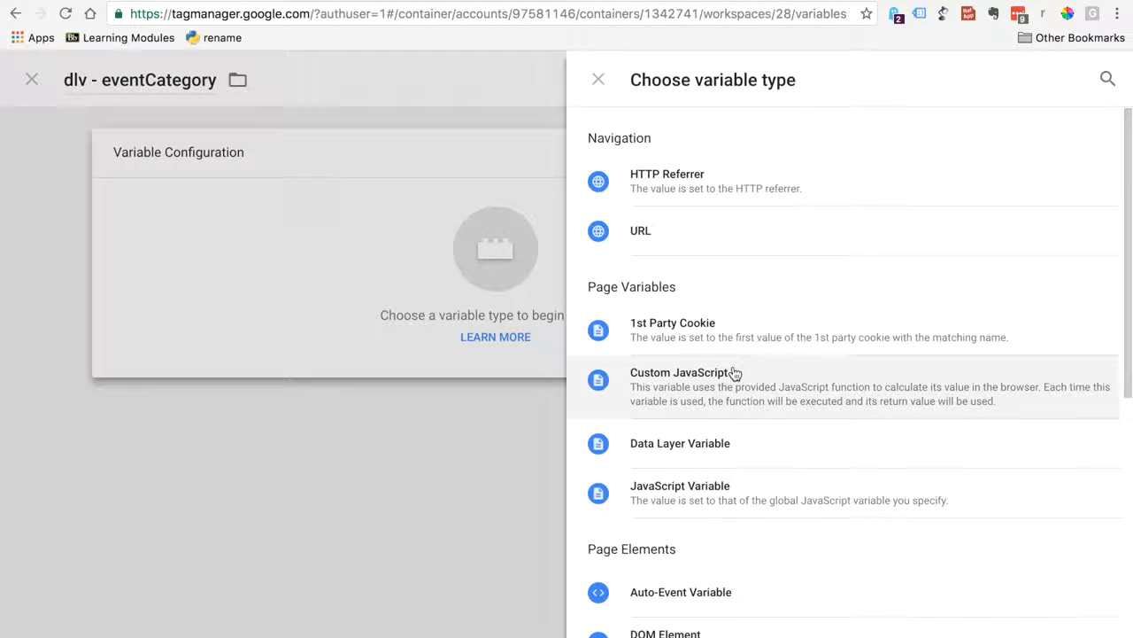
{"action": "left_click", "coordinate": [679, 462]}
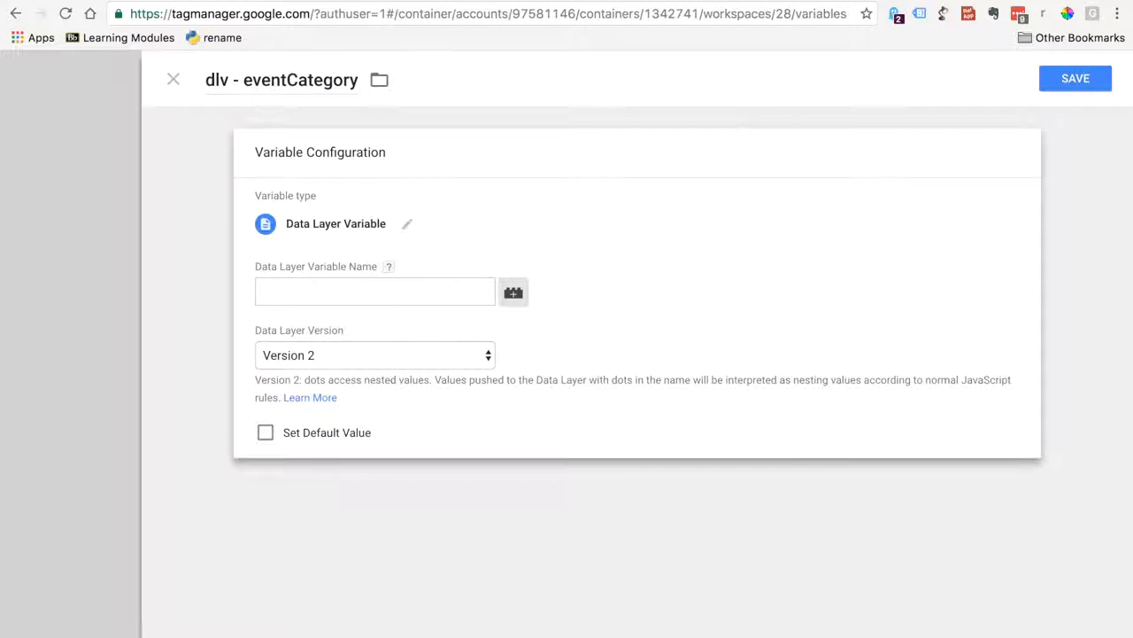
{"action": "left_click", "coordinate": [815, 5]}
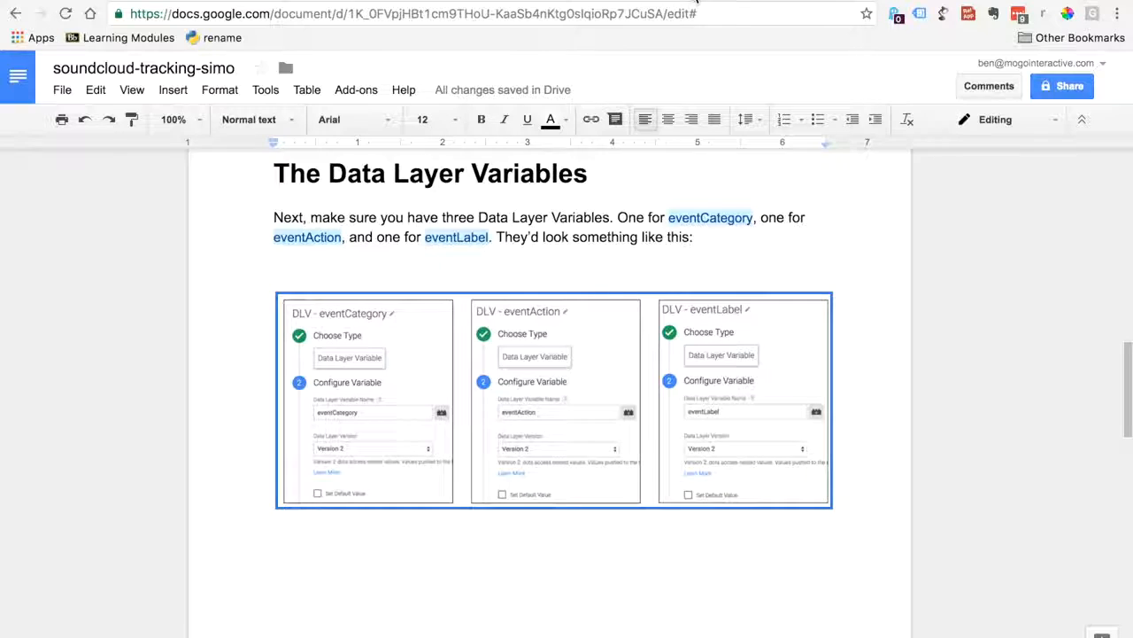
{"action": "left_click", "coordinate": [697, 5]}
{"action": "left_click", "coordinate": [340, 291]}
{"action": "type", "text": "eventCategory"}
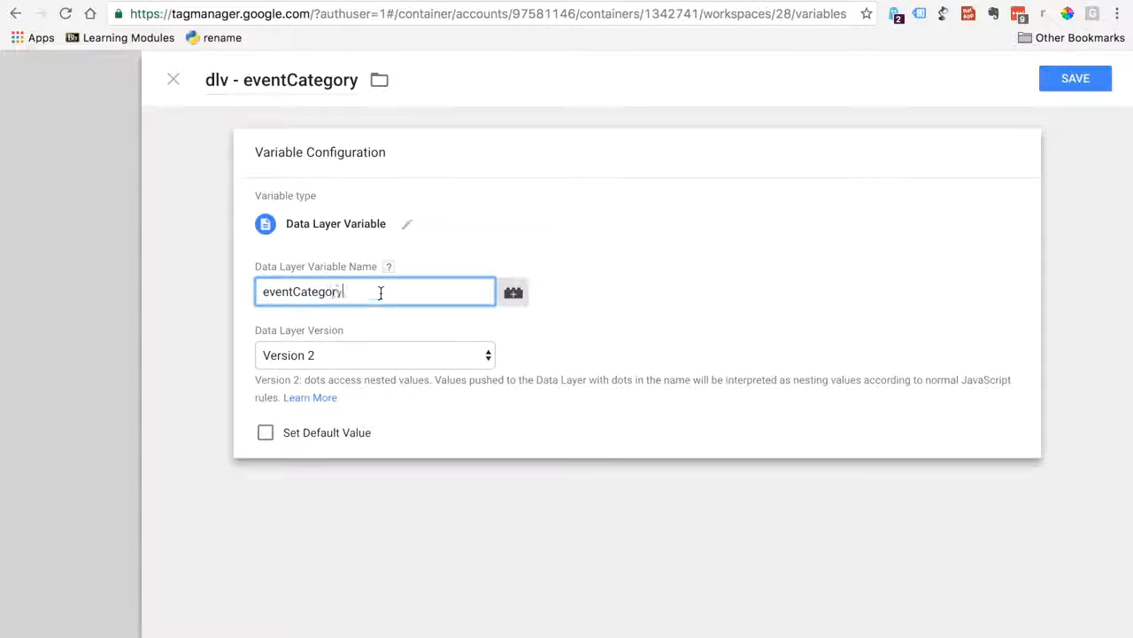
Copy the variable's title dlv - eventCategory for reuse and save the variable
{"action": "left_click", "coordinate": [207, 82]}
{"action": "left_click_drag", "start_coordinate": [207, 82], "coordinate": [373, 84]}
{"action": "key", "text": "super+c"}
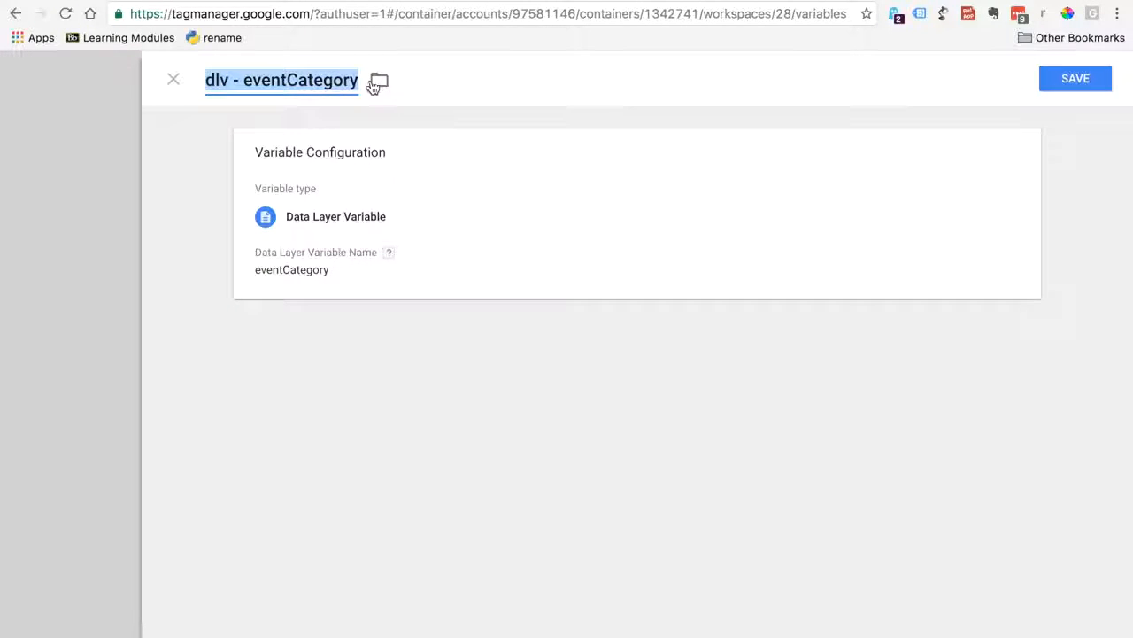
{"action": "left_click", "coordinate": [1091, 80]}
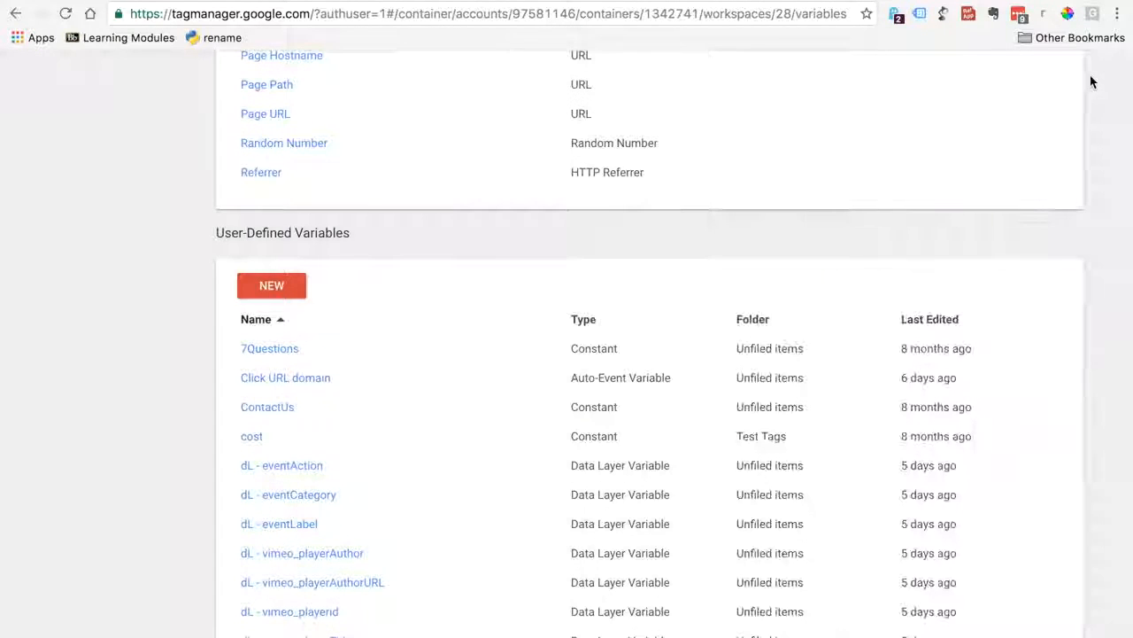
Check the document for the second variable, then create a new variable named dlv - eventAction from the copied title
{"action": "left_click", "coordinate": [843, 1]}
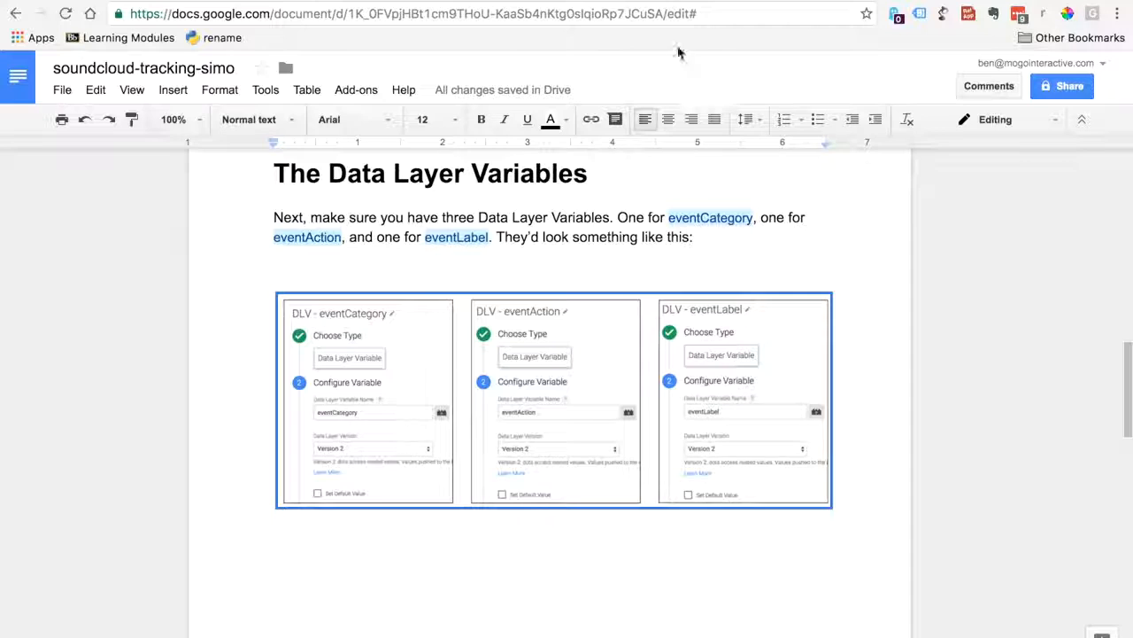
{"action": "left_click", "coordinate": [670, 4]}
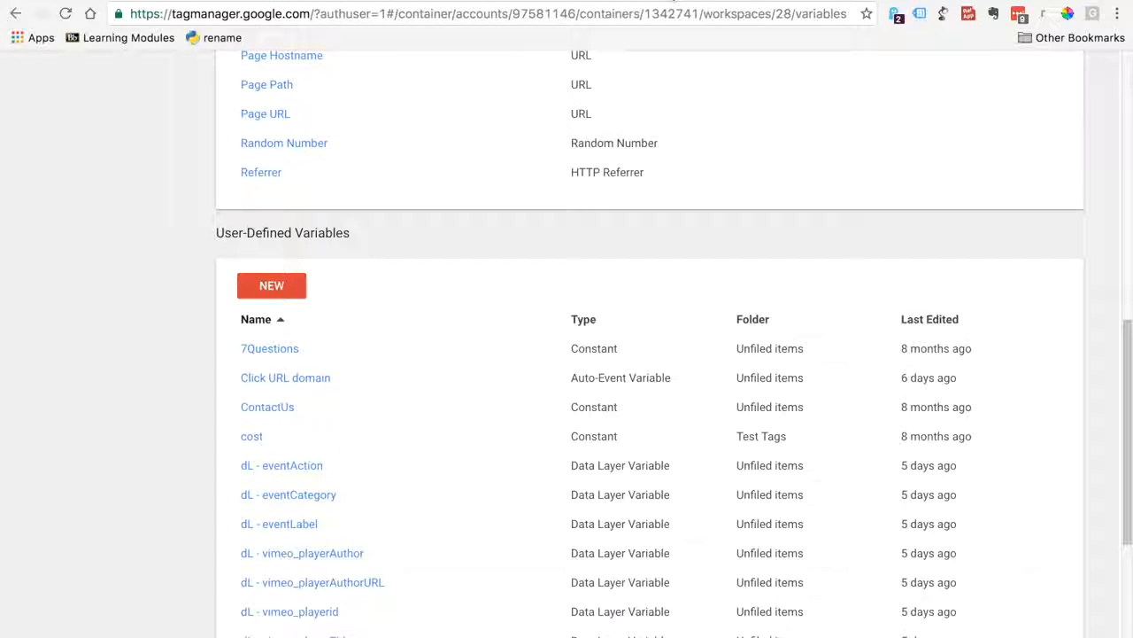
{"action": "left_click", "coordinate": [268, 287]}
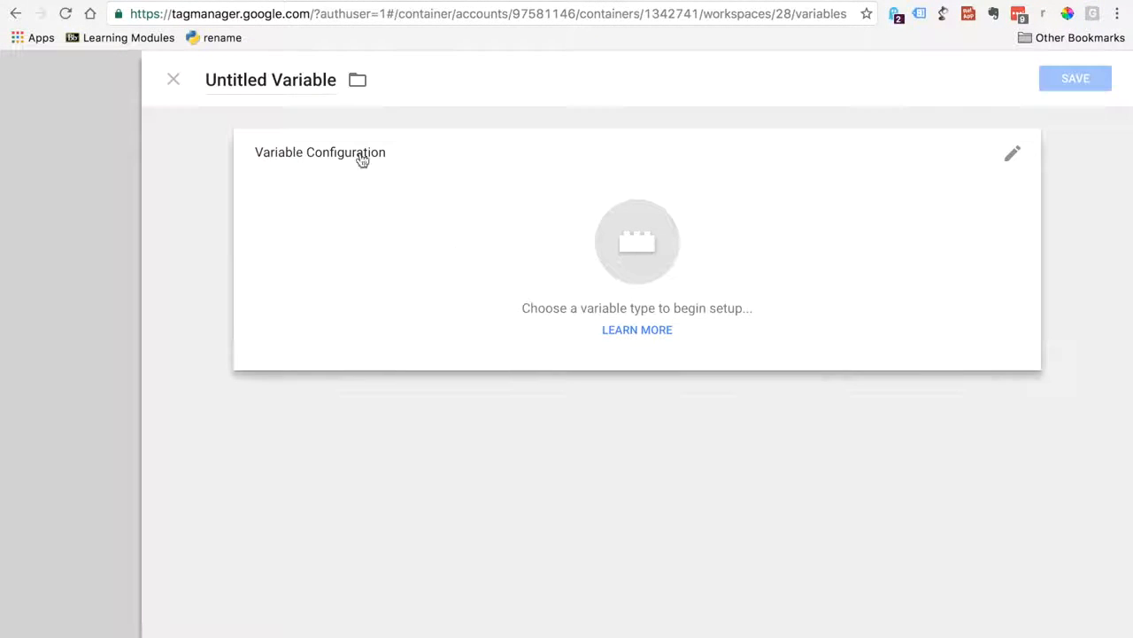
{"action": "left_click_drag", "start_coordinate": [334, 80], "coordinate": [207, 80]}
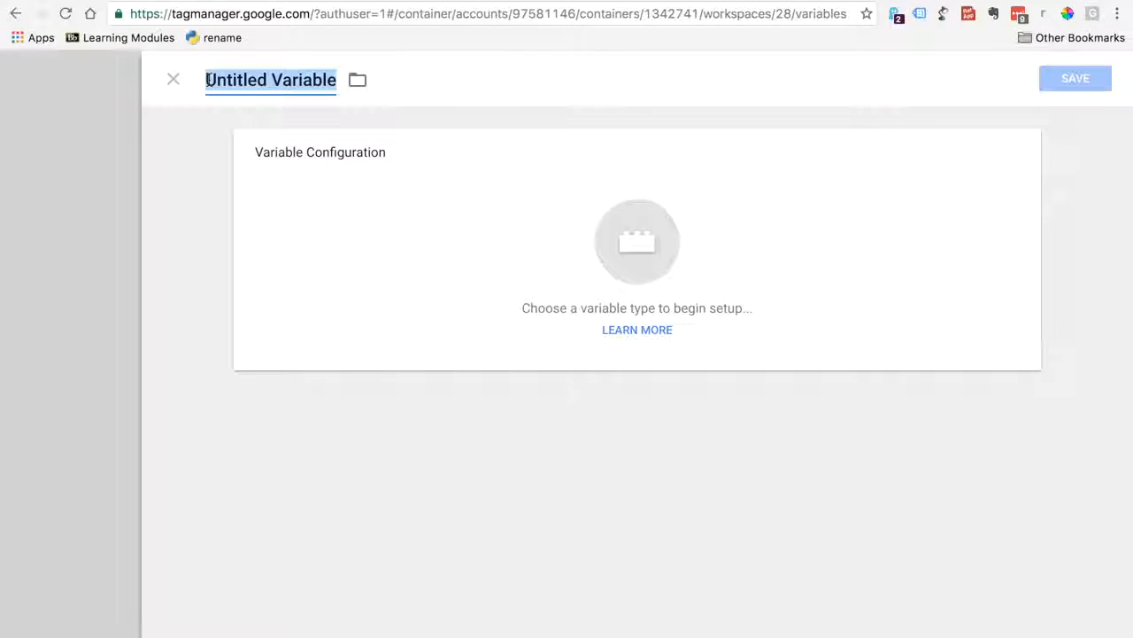
{"action": "key", "text": "super+v"}
{"action": "left_click_drag", "start_coordinate": [285, 80], "coordinate": [359, 80]}
{"action": "type", "text": "Action"}
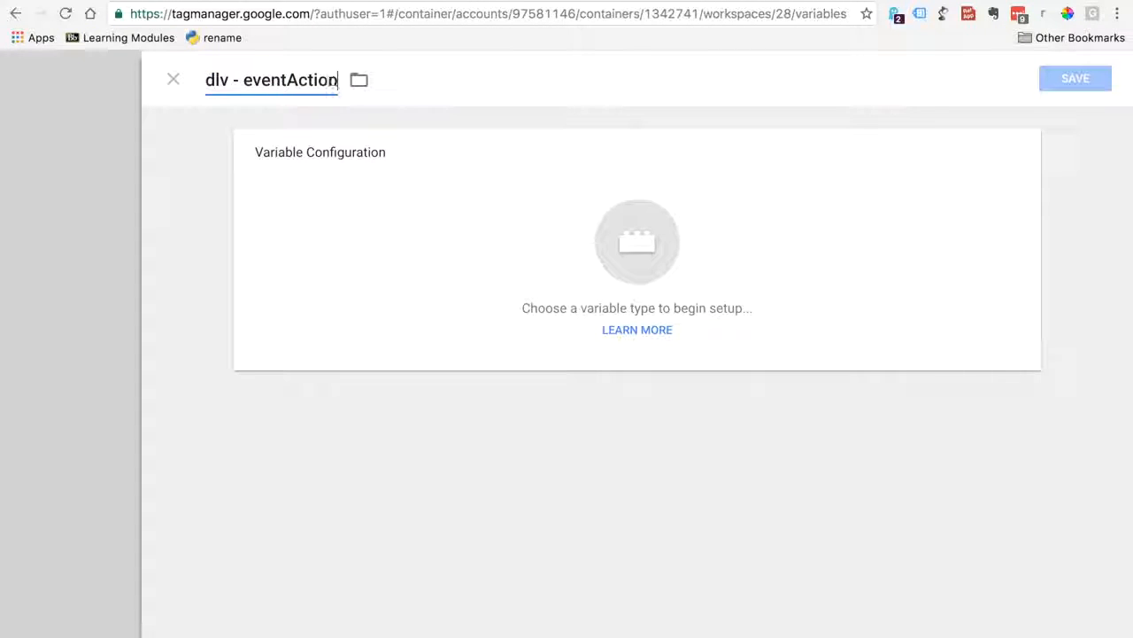
Make the variable a Data Layer Variable with the data layer variable name eventAction and save it
{"action": "left_click", "coordinate": [623, 217]}
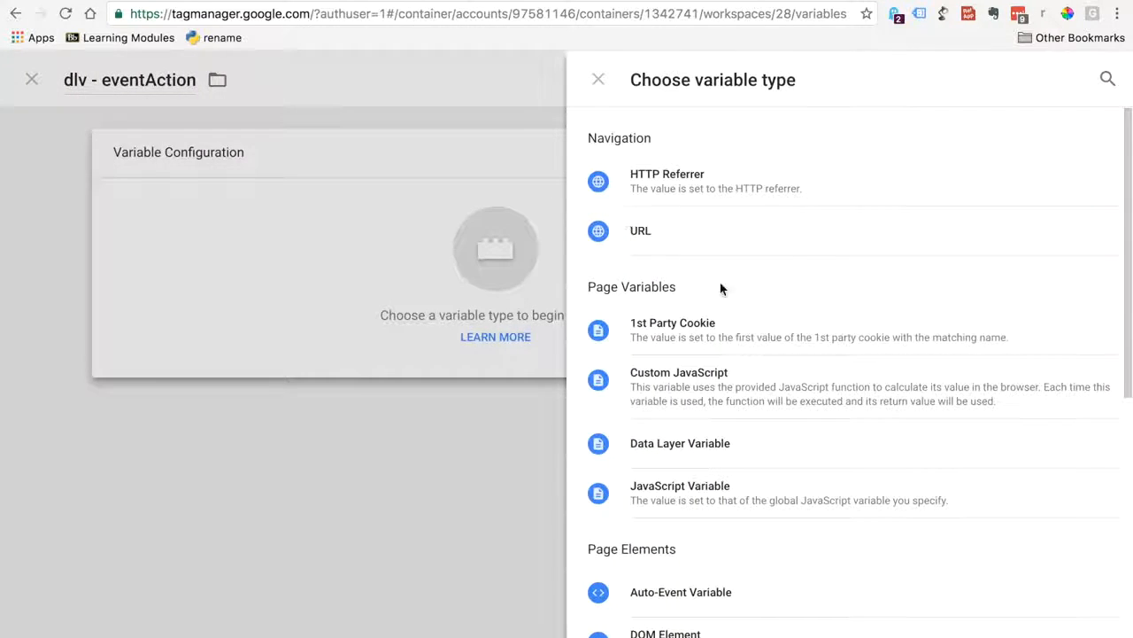
{"action": "left_click", "coordinate": [654, 448]}
{"action": "left_click", "coordinate": [322, 281]}
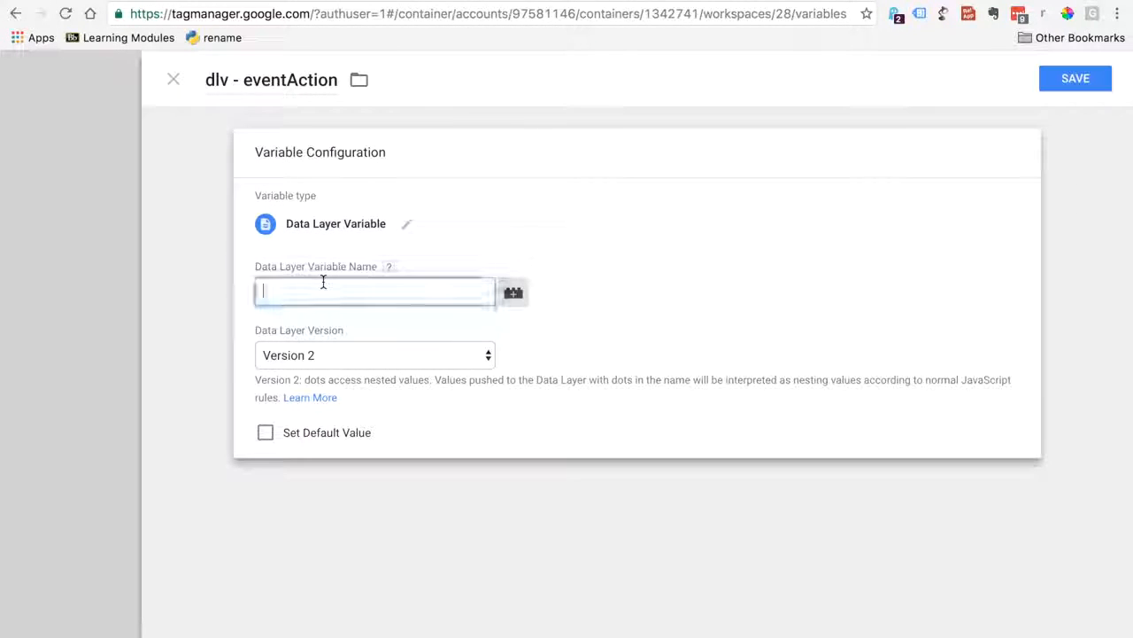
{"action": "key", "text": "super+v"}
{"action": "left_click_drag", "start_coordinate": [294, 293], "coordinate": [208, 296]}
{"action": "key", "text": "BackSpace"}
{"action": "left_click_drag", "start_coordinate": [294, 291], "coordinate": [360, 292]}
{"action": "type", "text": "Ac"}
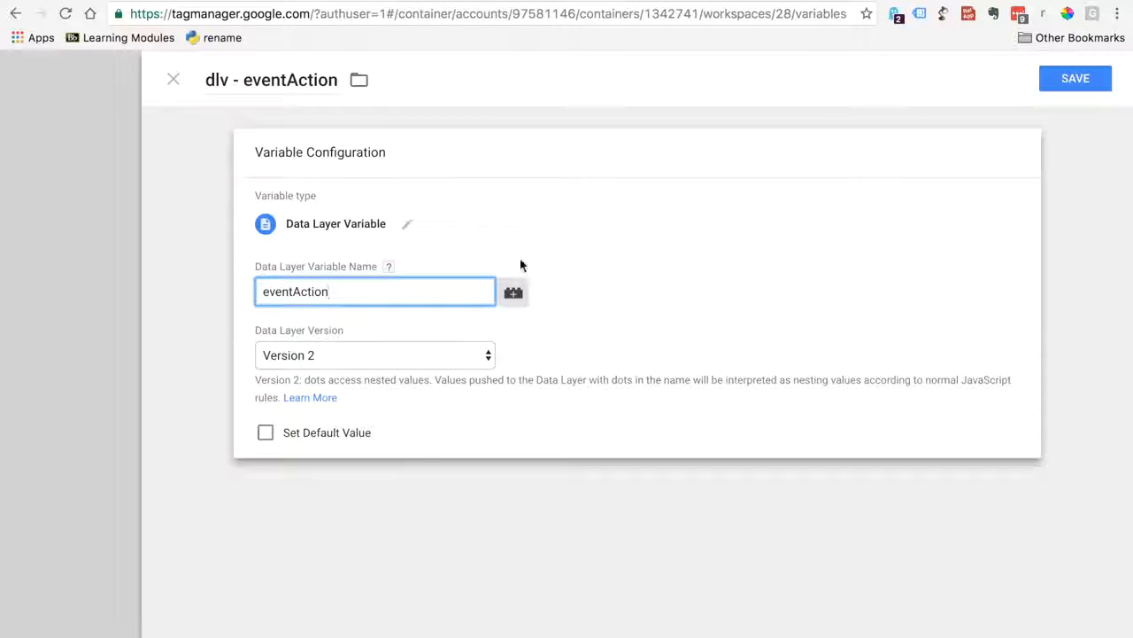
{"action": "left_click", "coordinate": [1057, 82]}
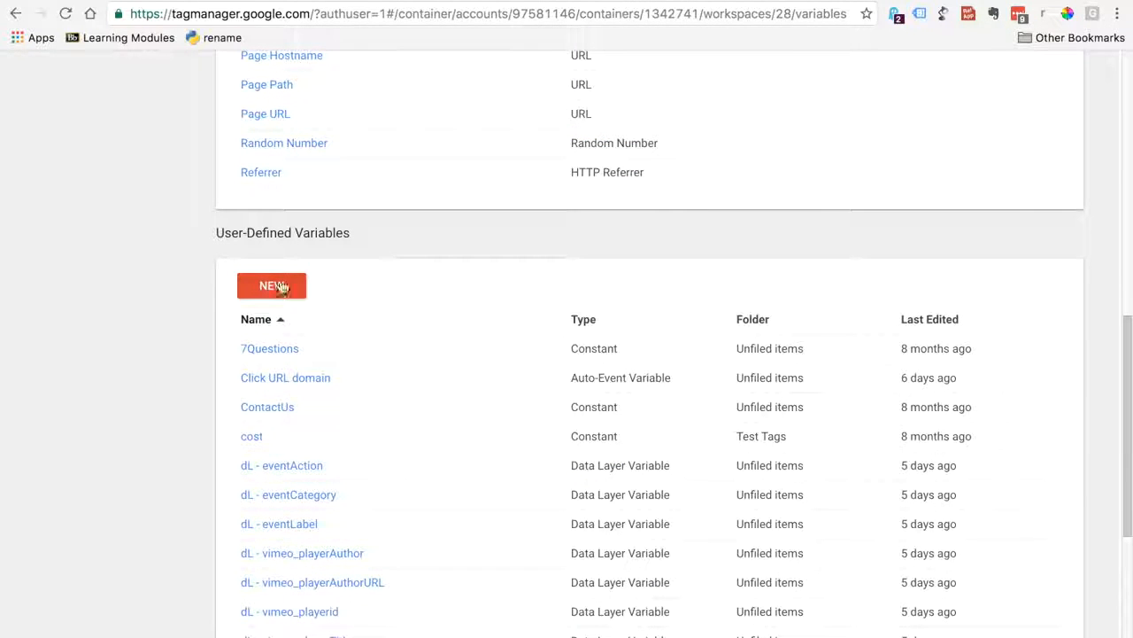
Create another user-defined variable and name it dlv - eventLabel, adapting the copied title
{"action": "left_click", "coordinate": [275, 286]}
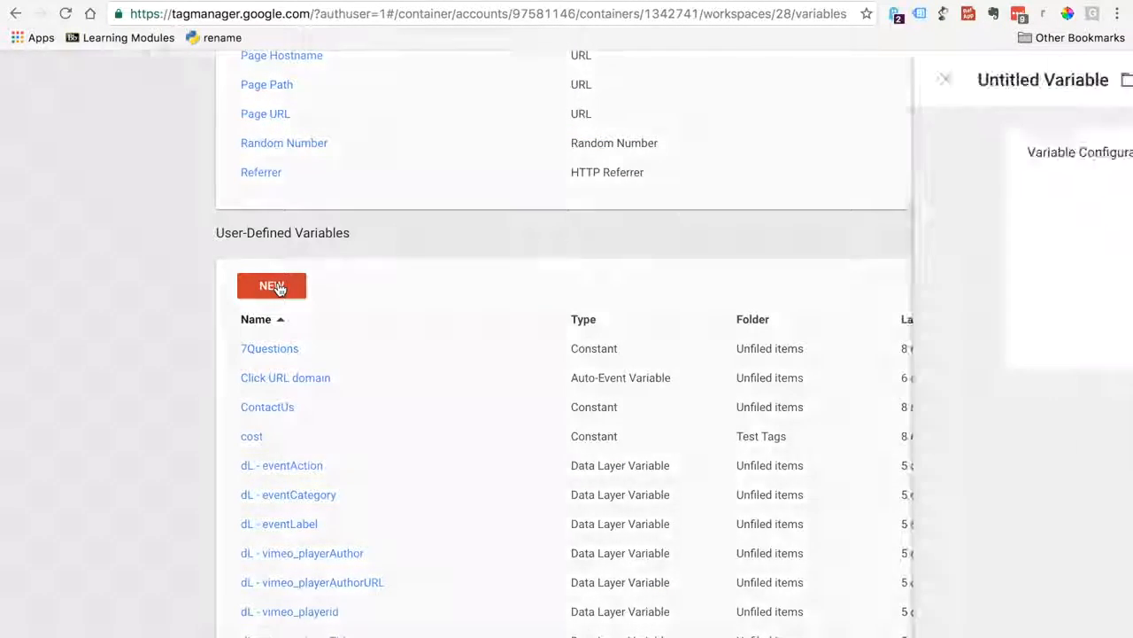
{"action": "left_click", "coordinate": [204, 78]}
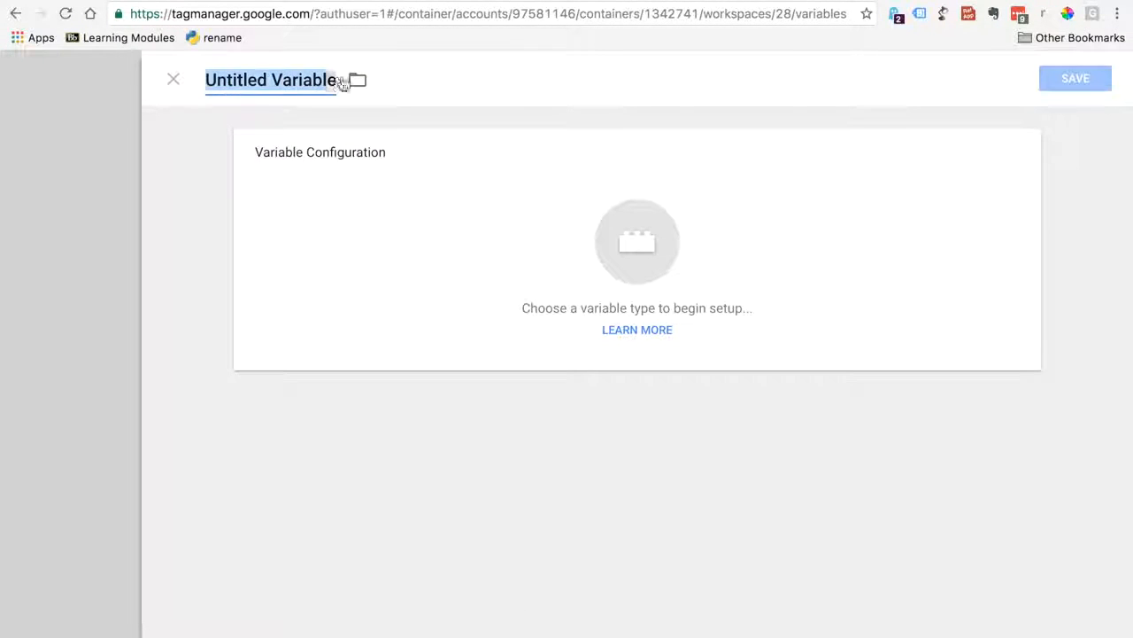
{"action": "type", "text": "dlv - eventCategory"}
{"action": "left_click_drag", "start_coordinate": [293, 75], "coordinate": [351, 77]}
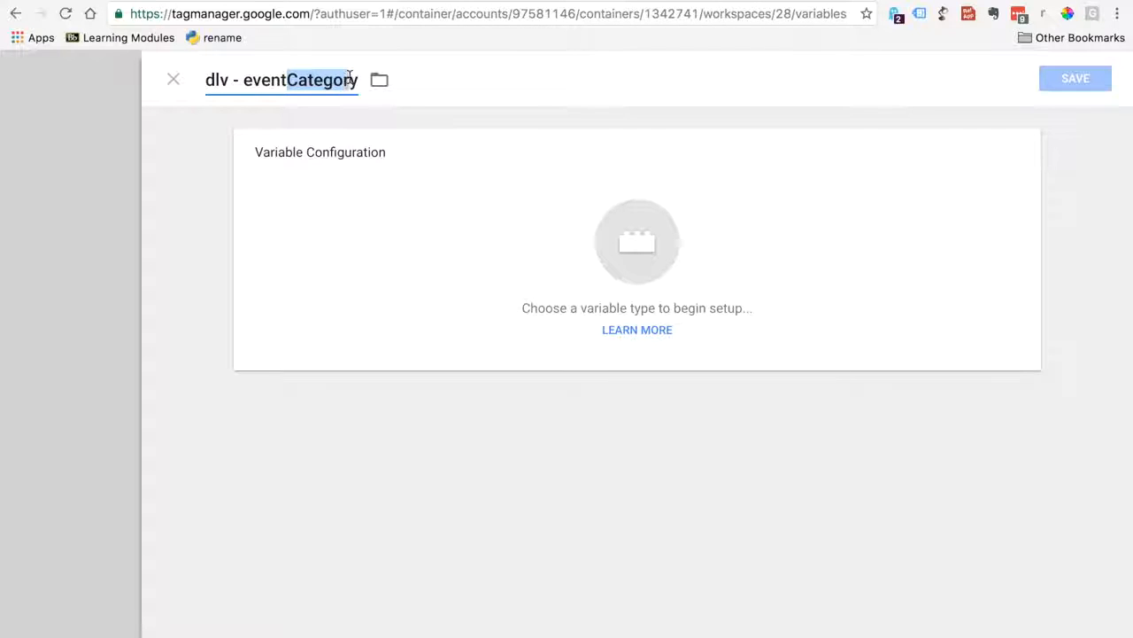
{"action": "left_click", "coordinate": [350, 78]}
{"action": "key", "text": "BackSpace"}
{"action": "key", "text": "BackSpace"}
{"action": "key", "text": "BackSpace"}
{"action": "key", "text": "BackSpace"}
{"action": "key", "text": "BackSpace"}
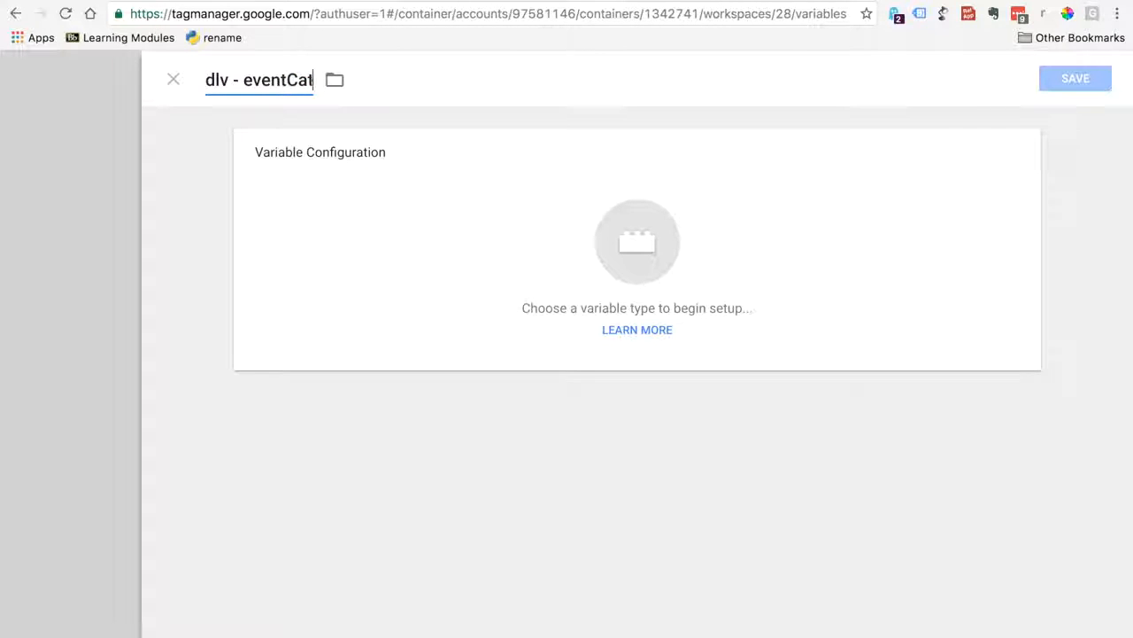
{"action": "type", "text": "Label"}
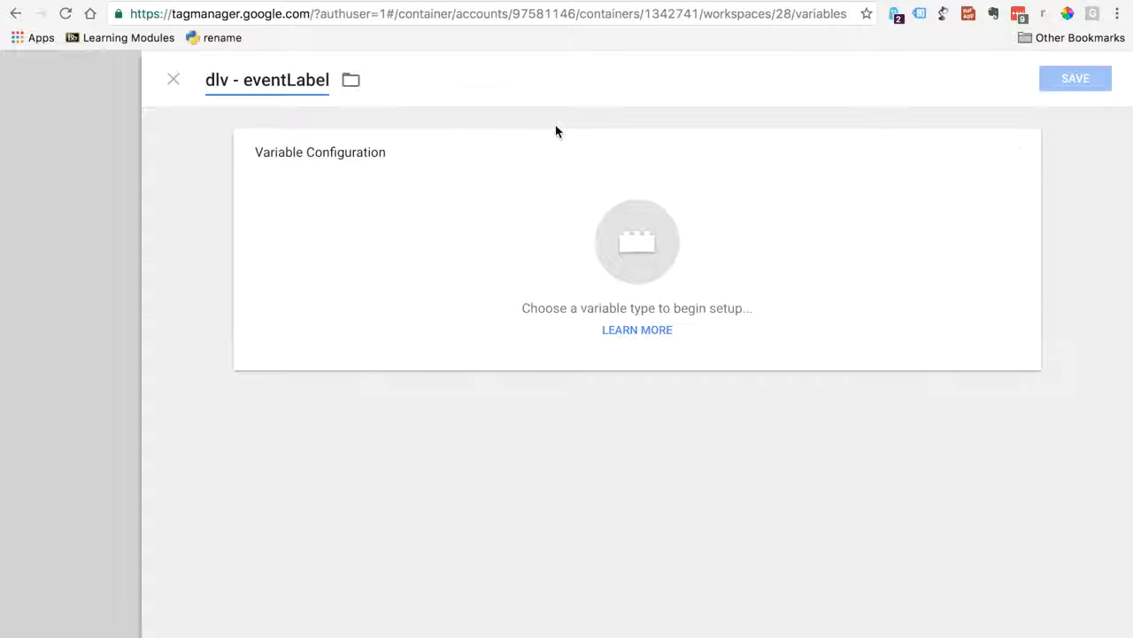
Make the variable a Data Layer Variable with the data layer variable name eventLabel and save it
{"action": "left_click", "coordinate": [627, 247]}
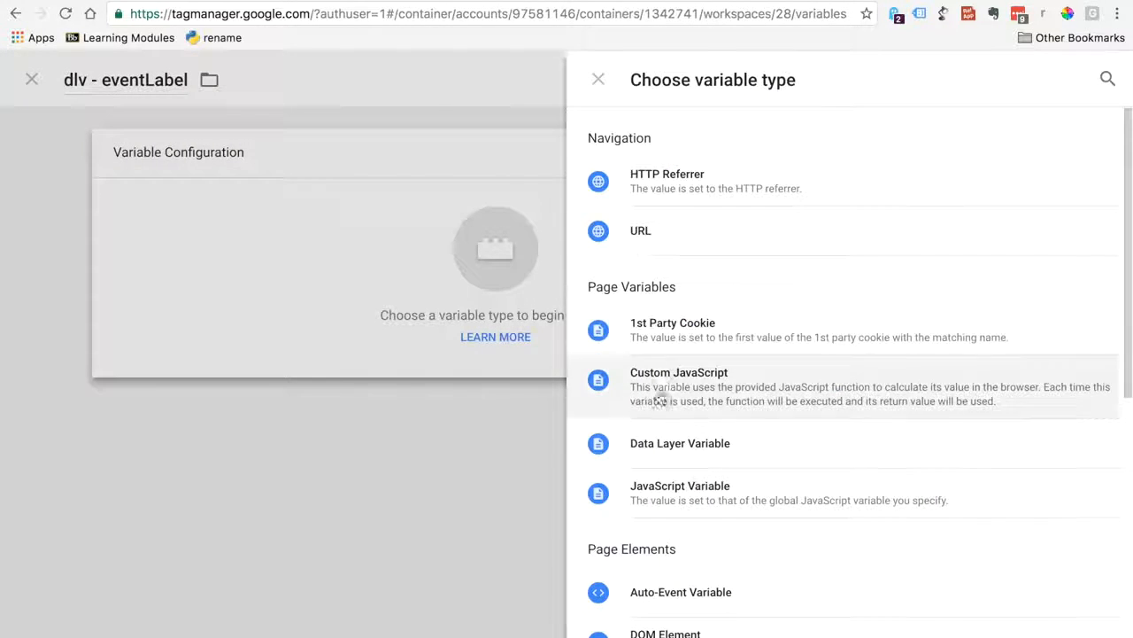
{"action": "left_click", "coordinate": [673, 456]}
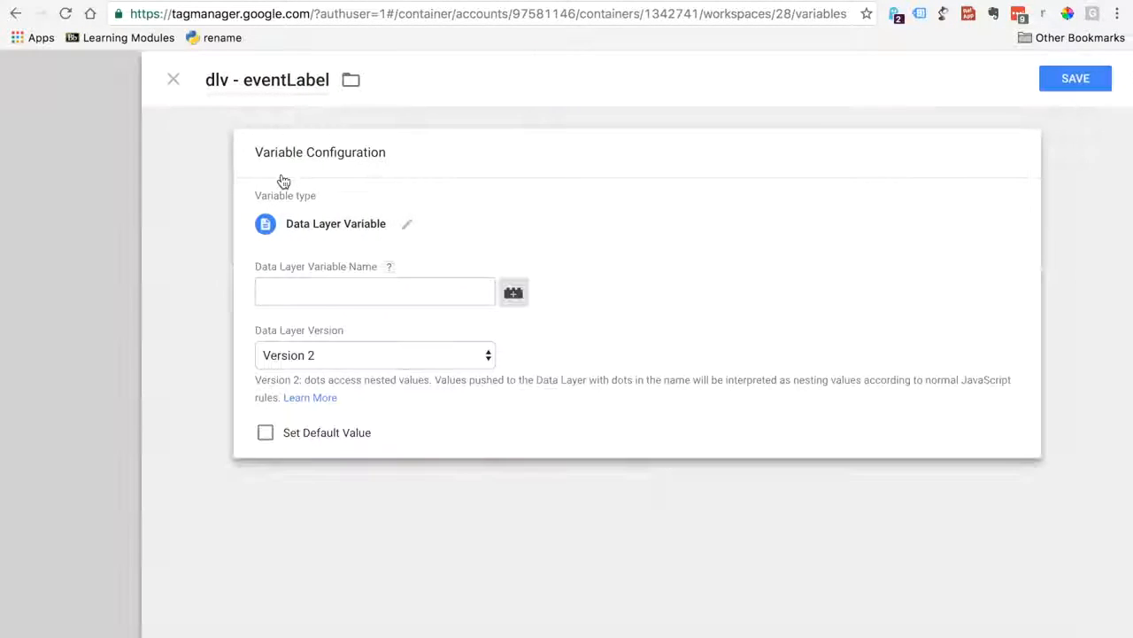
{"action": "left_click", "coordinate": [289, 286]}
{"action": "type", "text": "dlv - eventCategory"}
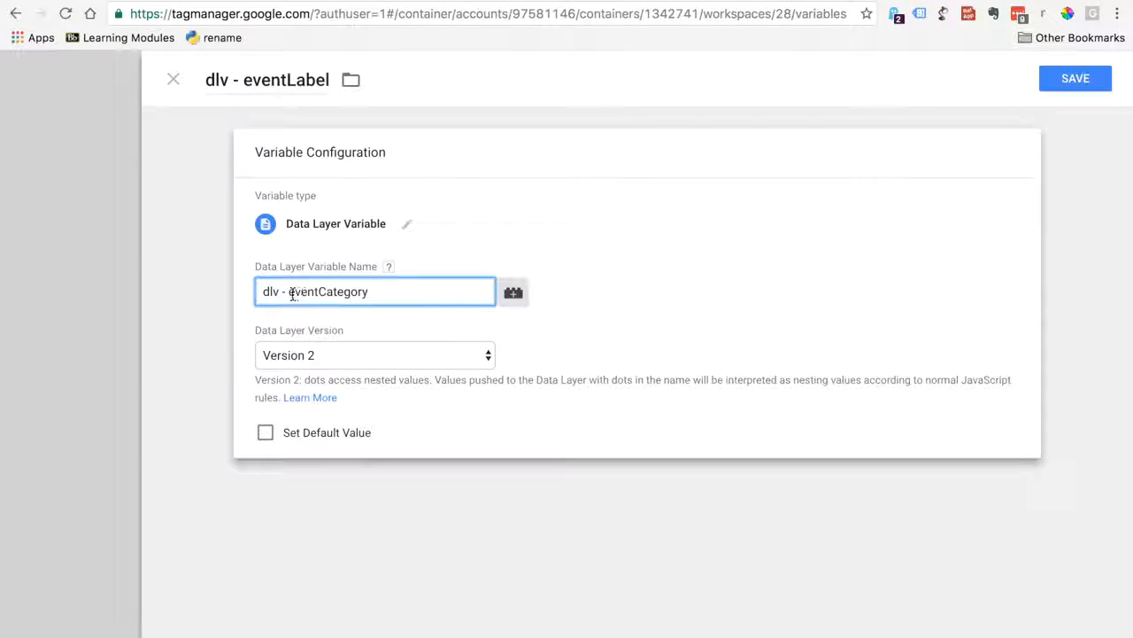
{"action": "key", "text": "BackSpace"}
{"action": "left_click_drag", "start_coordinate": [294, 288], "coordinate": [369, 289]}
{"action": "type", "text": "Label"}
{"action": "left_click", "coordinate": [1078, 89]}
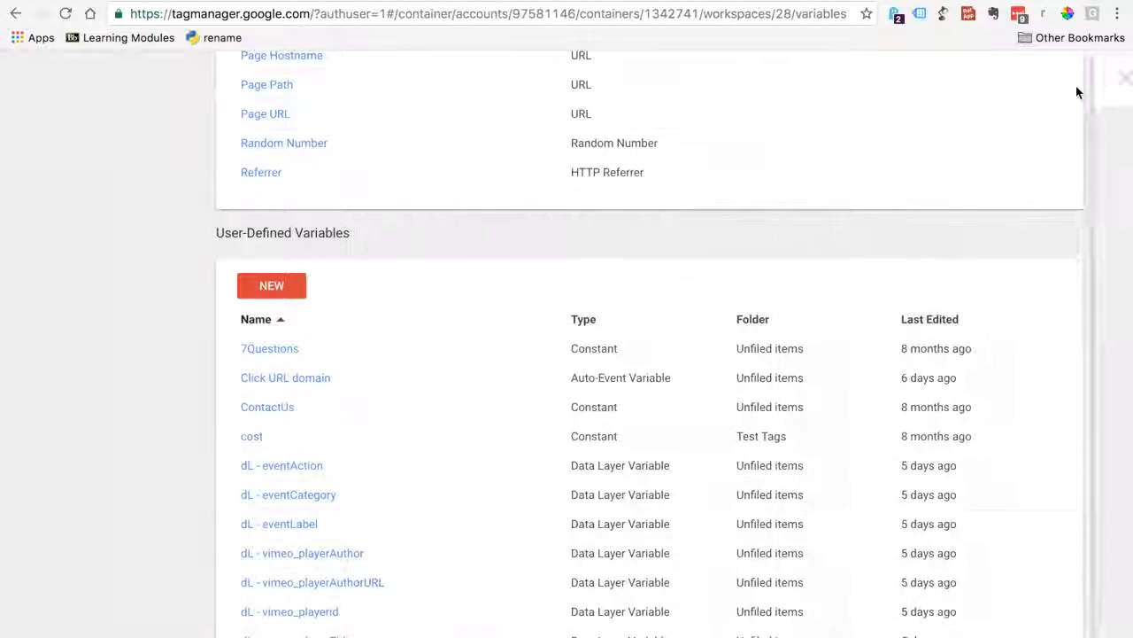
Consult the Universal Analytics event tag configuration in the soundcloud-tracking-simo document and return to Google Tag Manager
{"action": "left_click", "coordinate": [797, 1]}
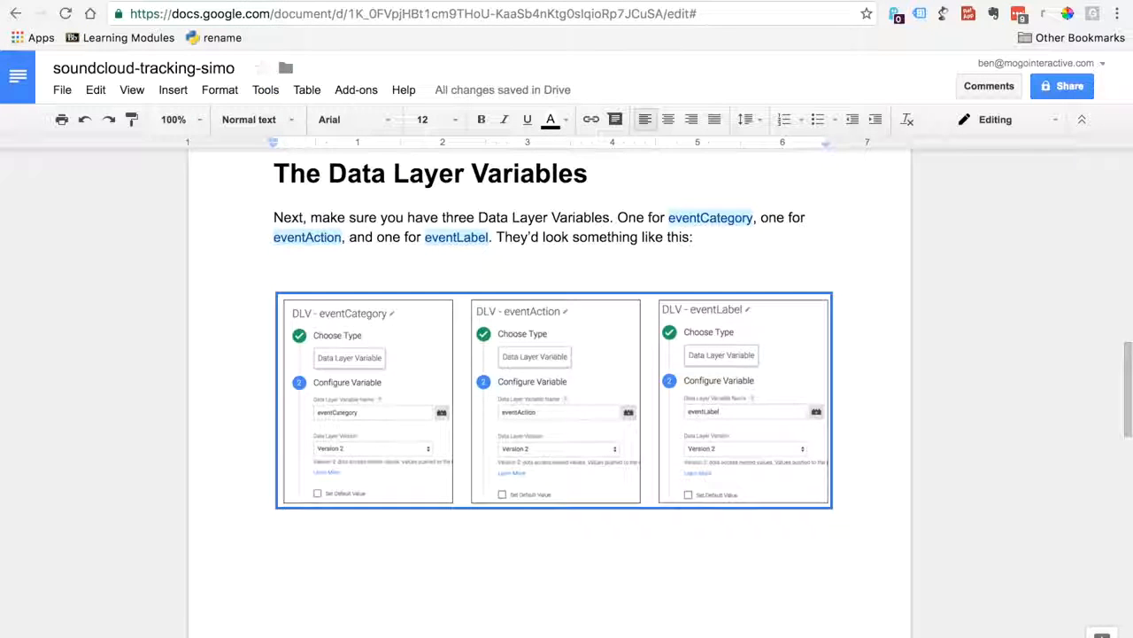
{"action": "left_click_drag", "start_coordinate": [1126, 355], "coordinate": [1063, 517]}
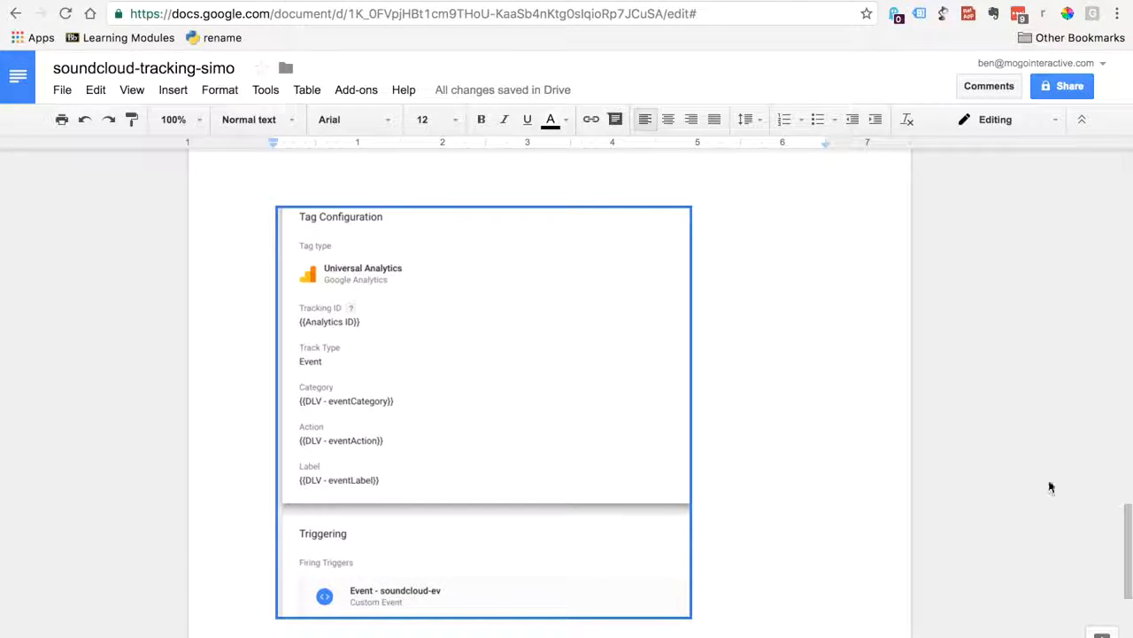
{"action": "left_click", "coordinate": [678, 0]}
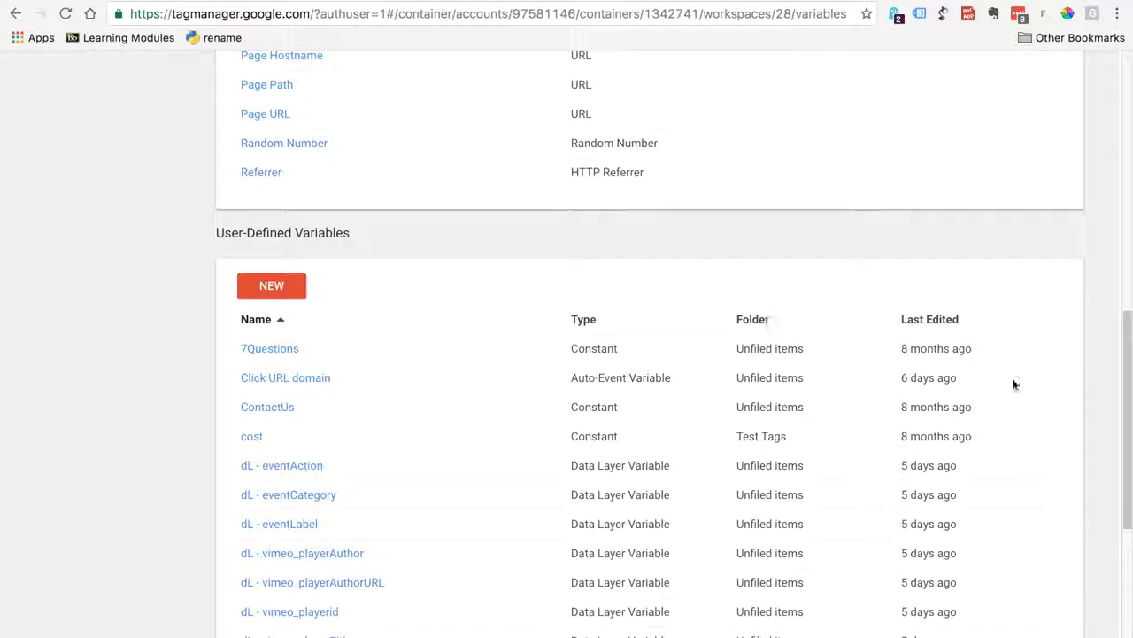
Create a new tag, check the example tag configuration in the soundcloud-tracking-simo document, and name the tag GA-ev SoundCloud
{"action": "scroll", "coordinate": [1015, 384], "scroll_direction": "up", "scroll_amount": 10}
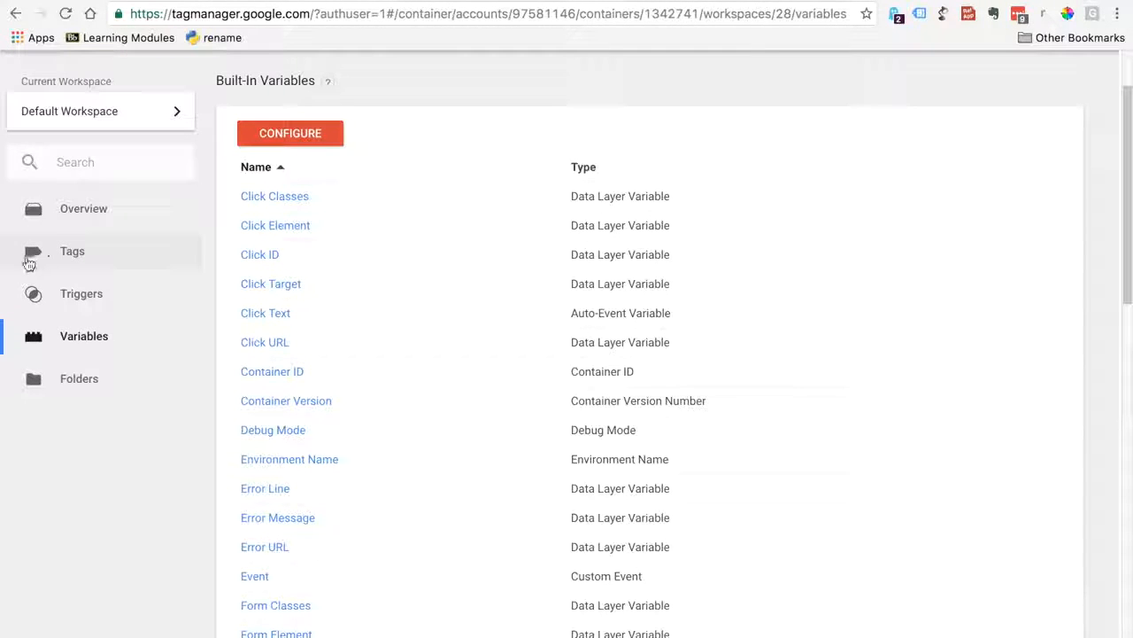
{"action": "left_click", "coordinate": [32, 258]}
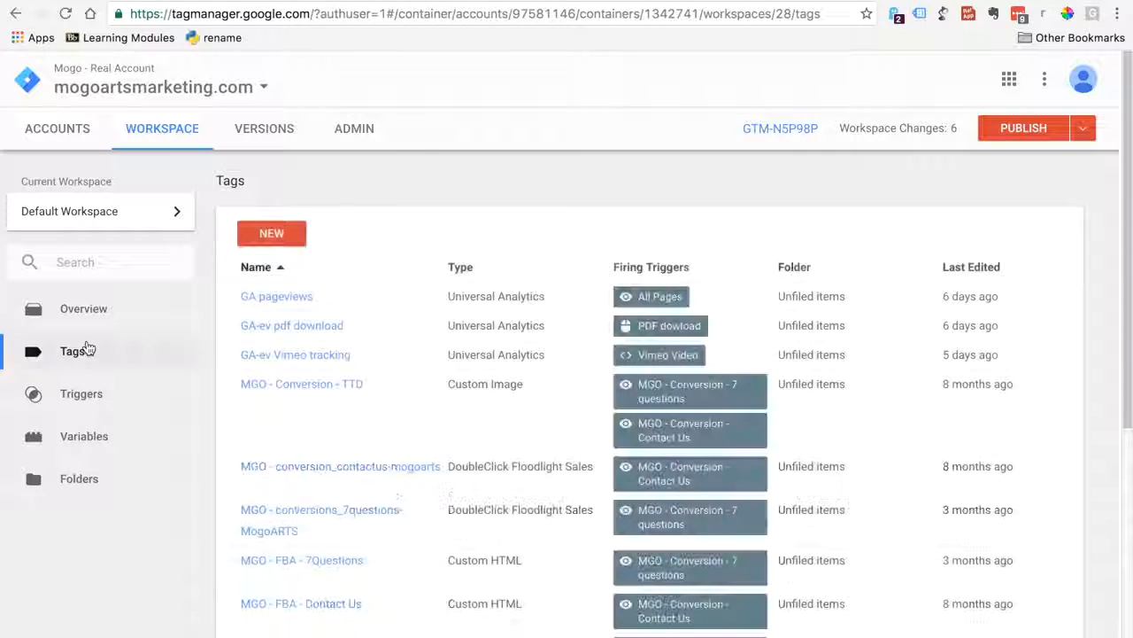
{"action": "left_click", "coordinate": [256, 240]}
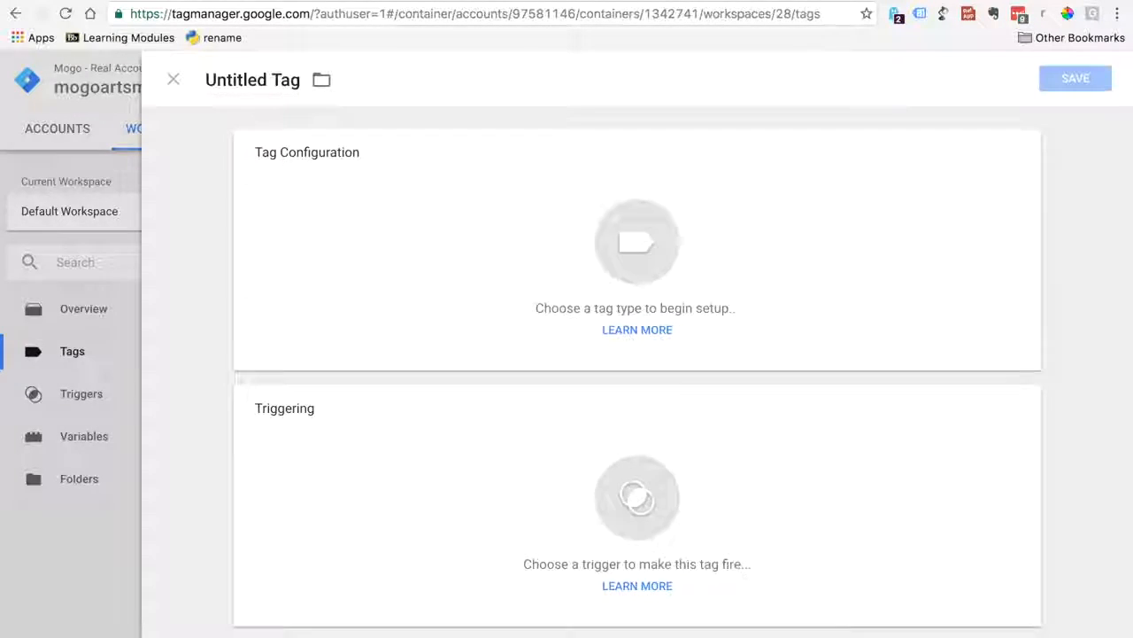
{"action": "left_click", "coordinate": [403, 1]}
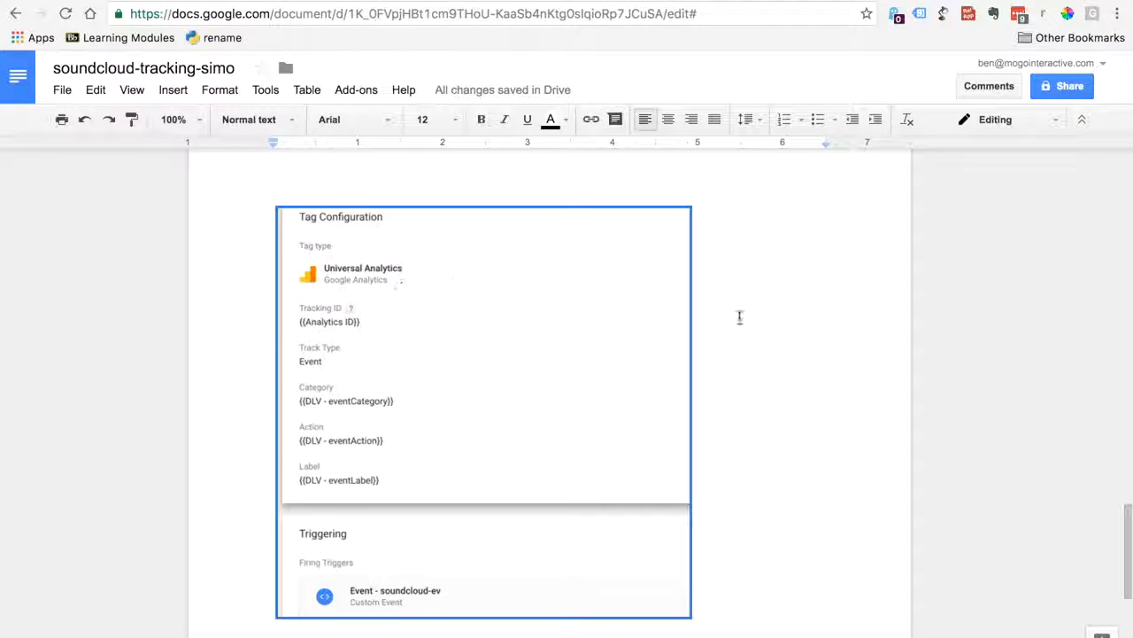
{"action": "left_click_drag", "start_coordinate": [1129, 554], "coordinate": [1117, 504]}
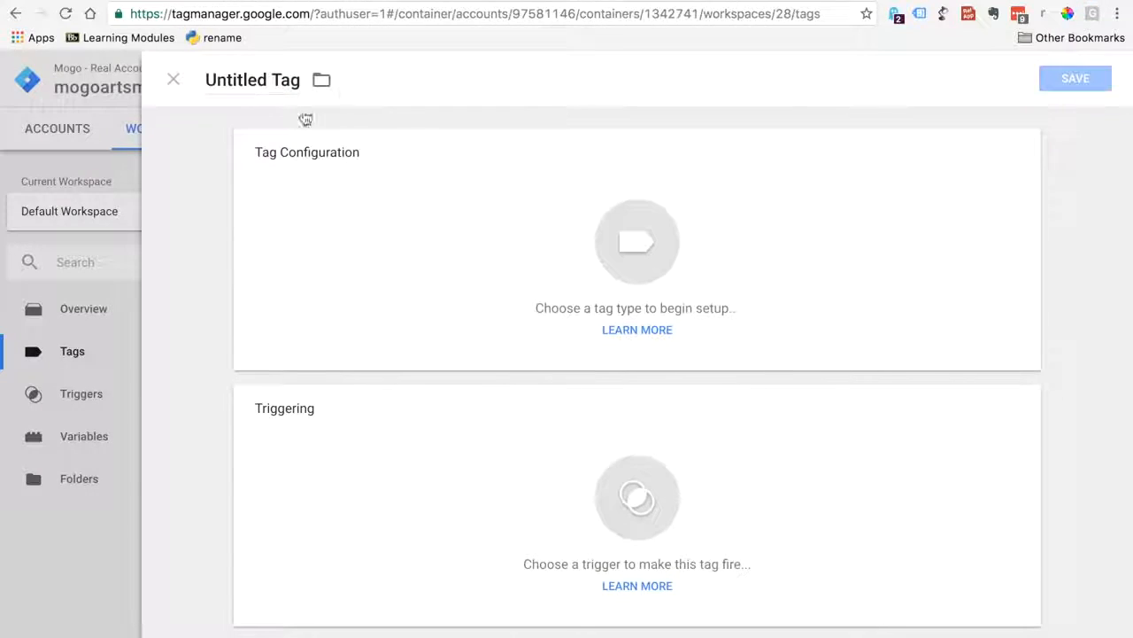
{"action": "left_click", "coordinate": [299, 78]}
{"action": "type", "text": "GA-ev SoundCloud"}
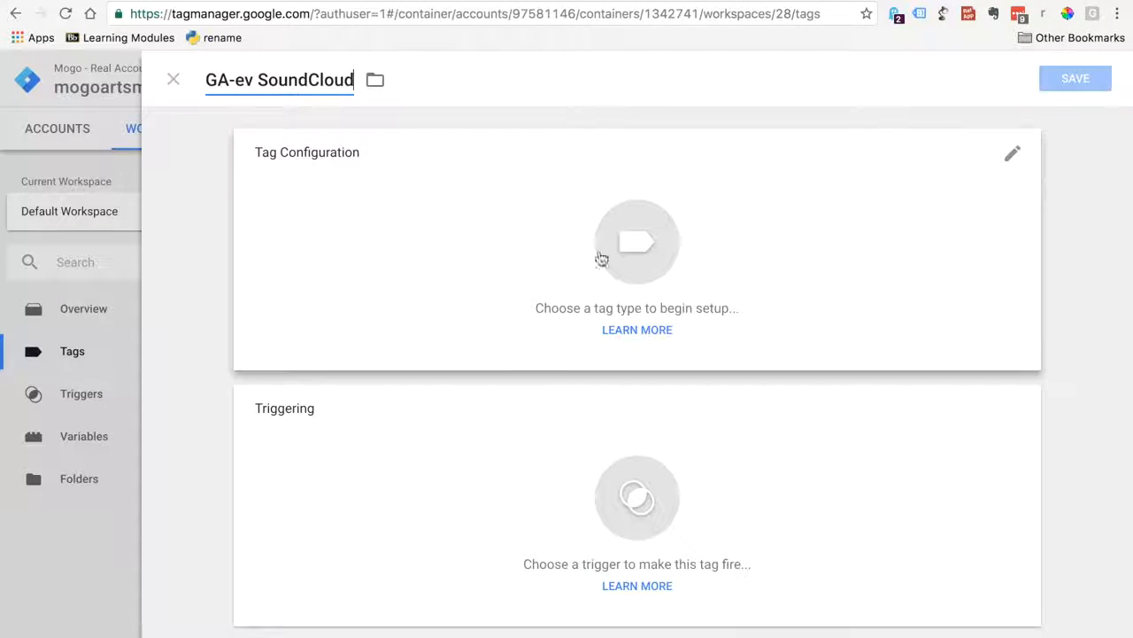
Make the tag a Universal Analytics tag with the track type Event
{"action": "left_click", "coordinate": [617, 253]}
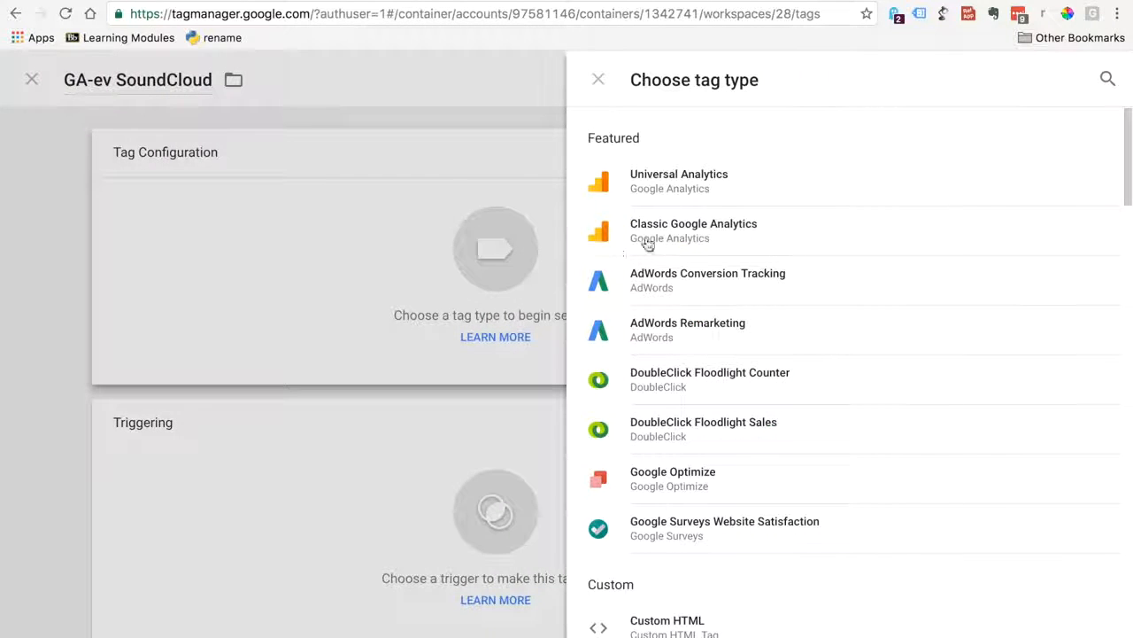
{"action": "left_click", "coordinate": [677, 196]}
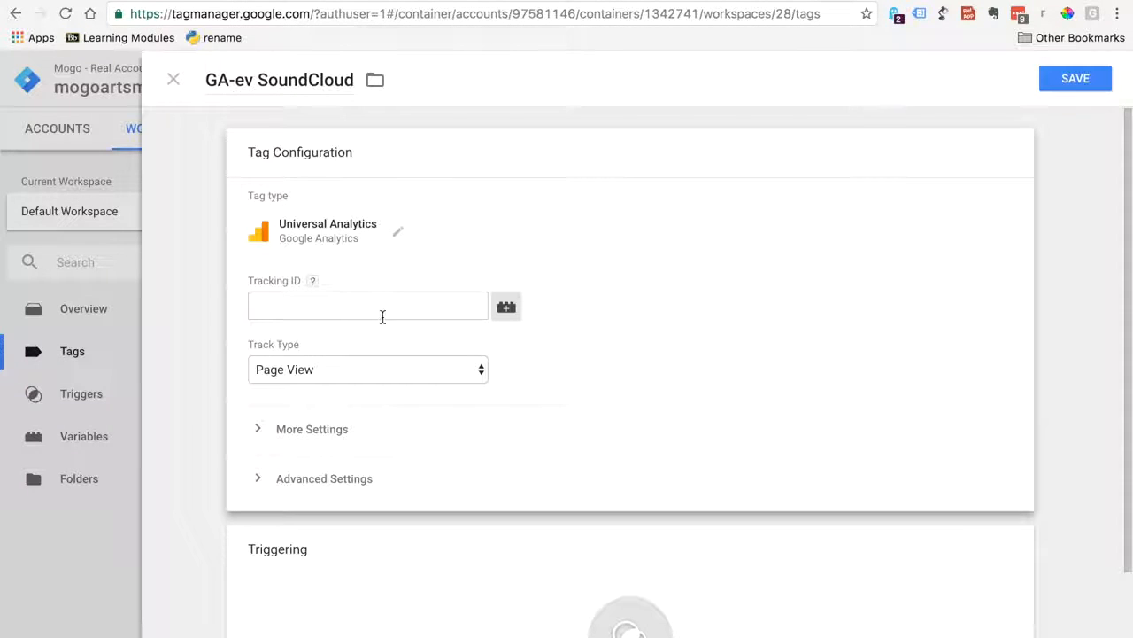
{"action": "left_click", "coordinate": [416, 371]}
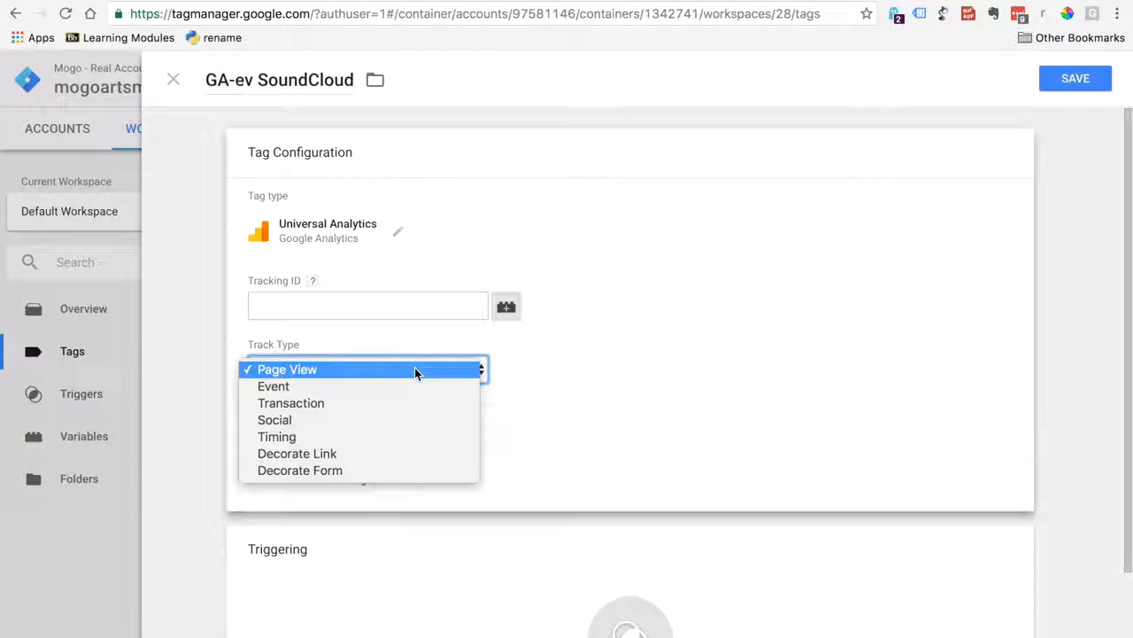
{"action": "left_click", "coordinate": [381, 387]}
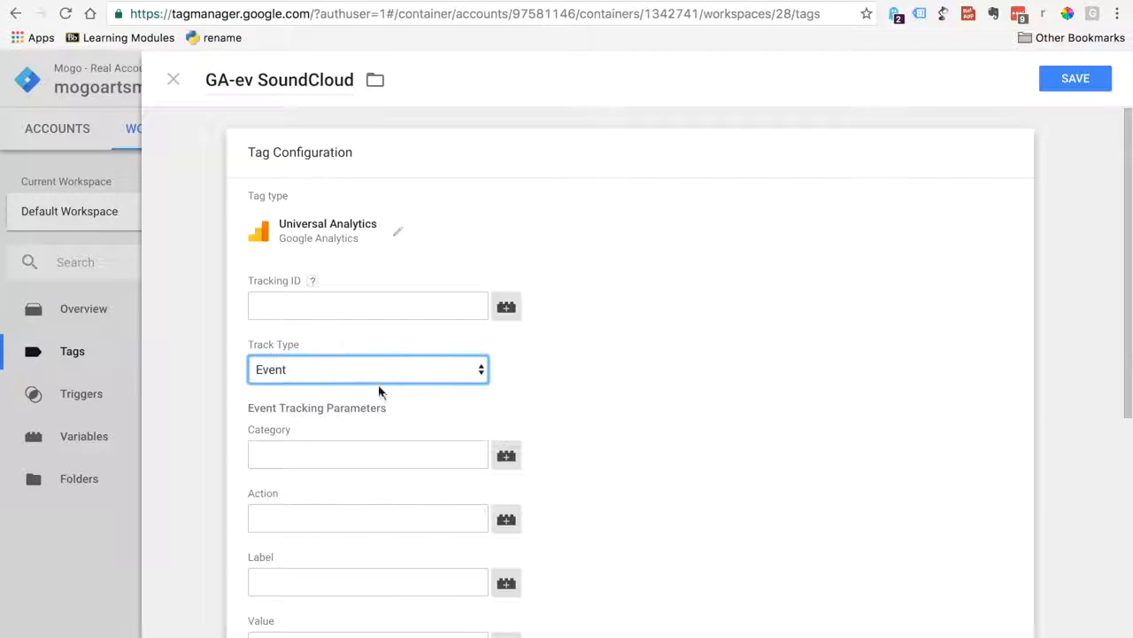
{"action": "left_click", "coordinate": [328, 305]}
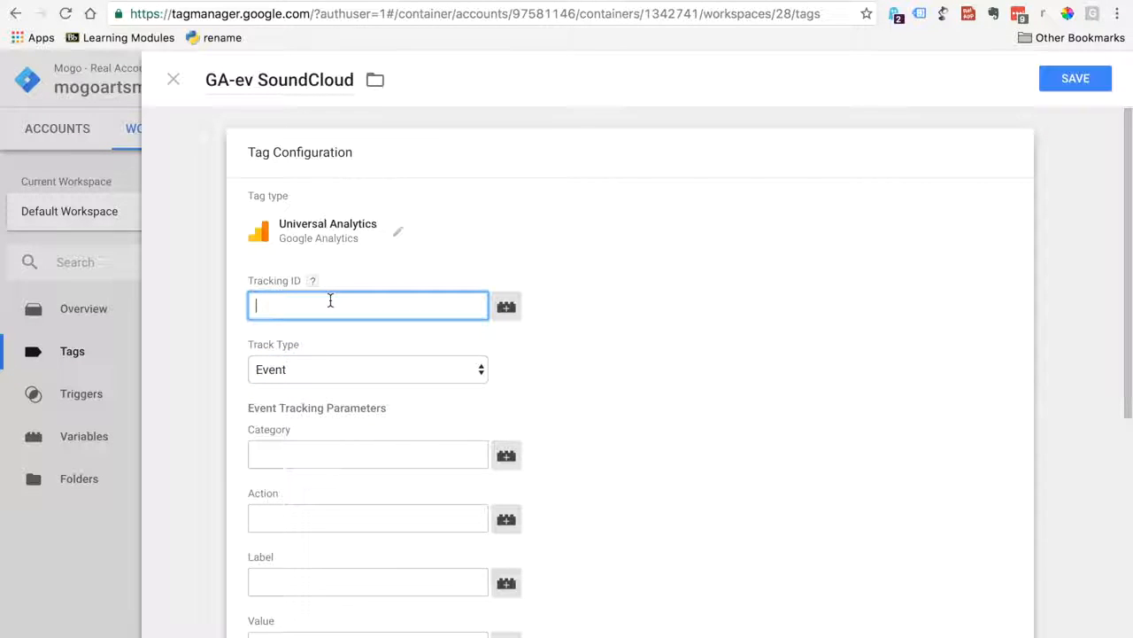
{"action": "left_click", "coordinate": [506, 305]}
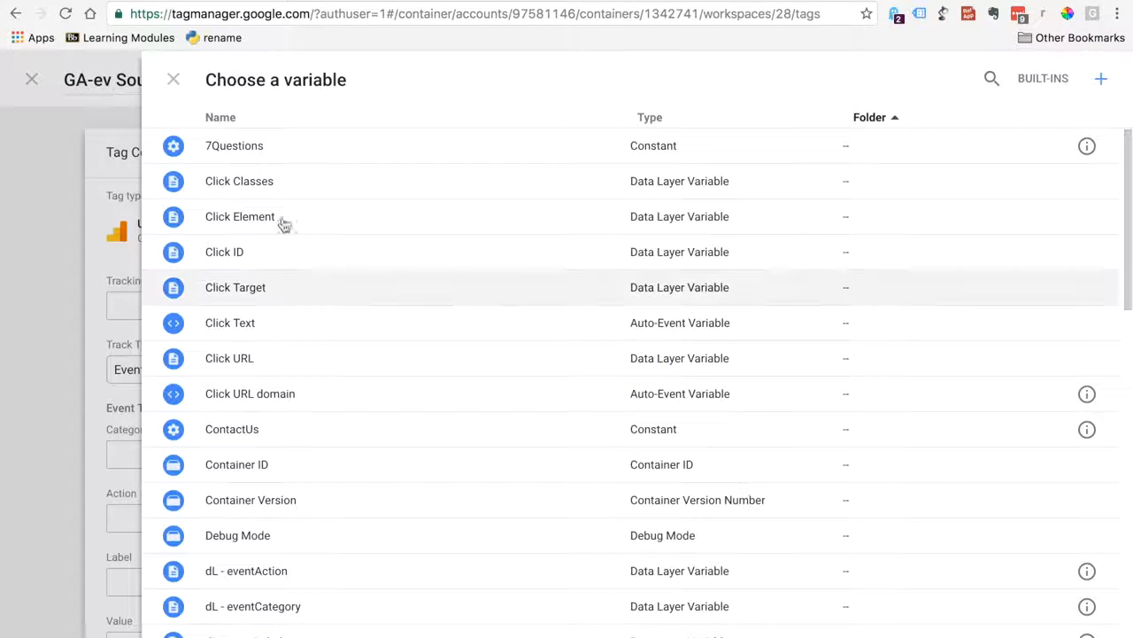
{"action": "left_click", "coordinate": [174, 79]}
{"action": "left_click", "coordinate": [282, 310]}
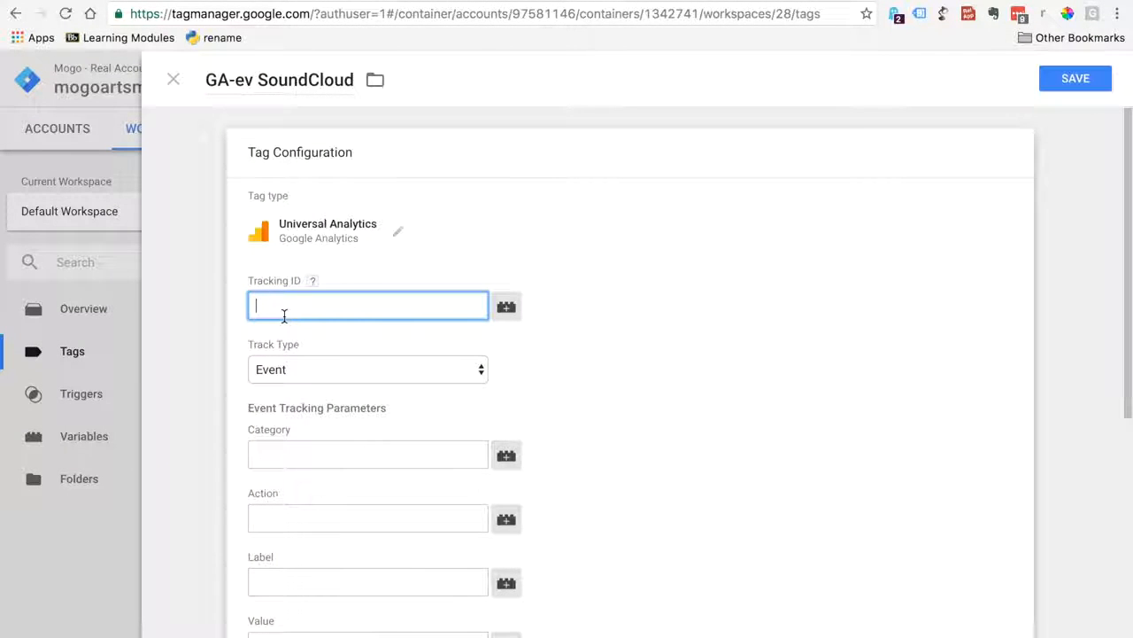
{"action": "key", "text": "BackSpace"}
{"action": "key", "text": "BackSpace"}
{"action": "key", "text": "BackSpace"}
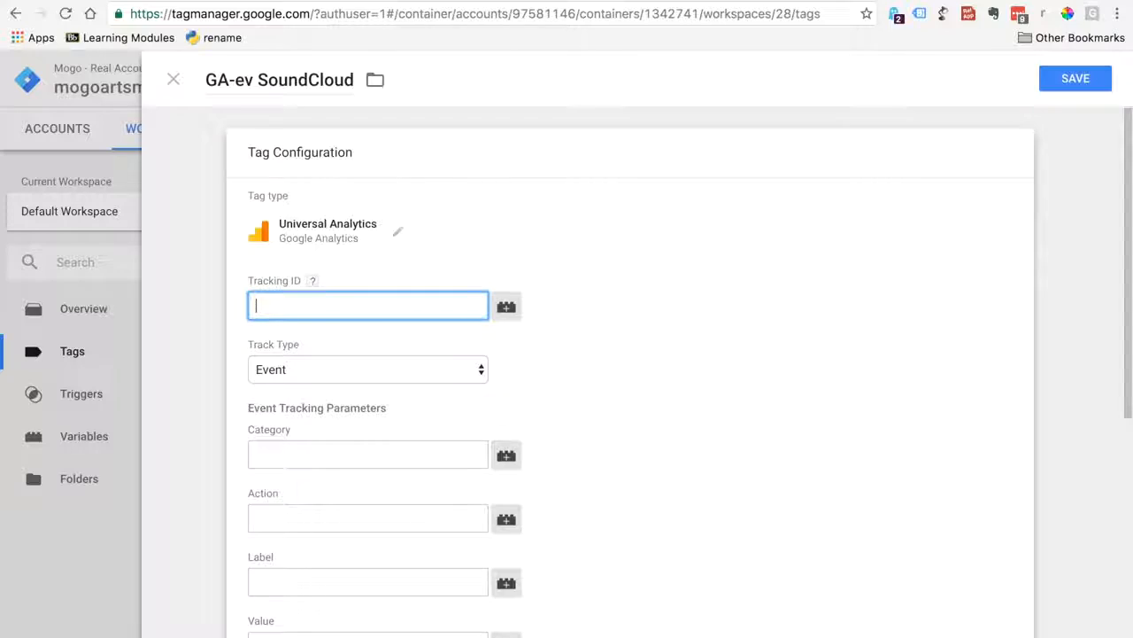
Set the tag's tracking ID to the GA ID variable
{"action": "left_click", "coordinate": [505, 305]}
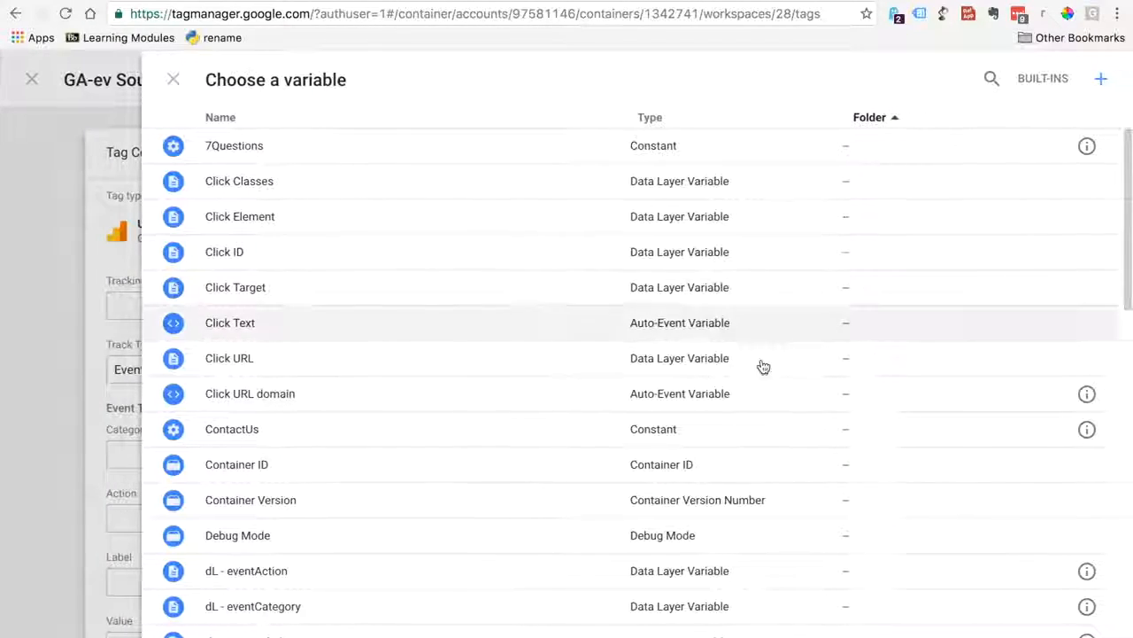
{"action": "scroll", "coordinate": [1107, 318], "scroll_direction": "down", "scroll_amount": 7}
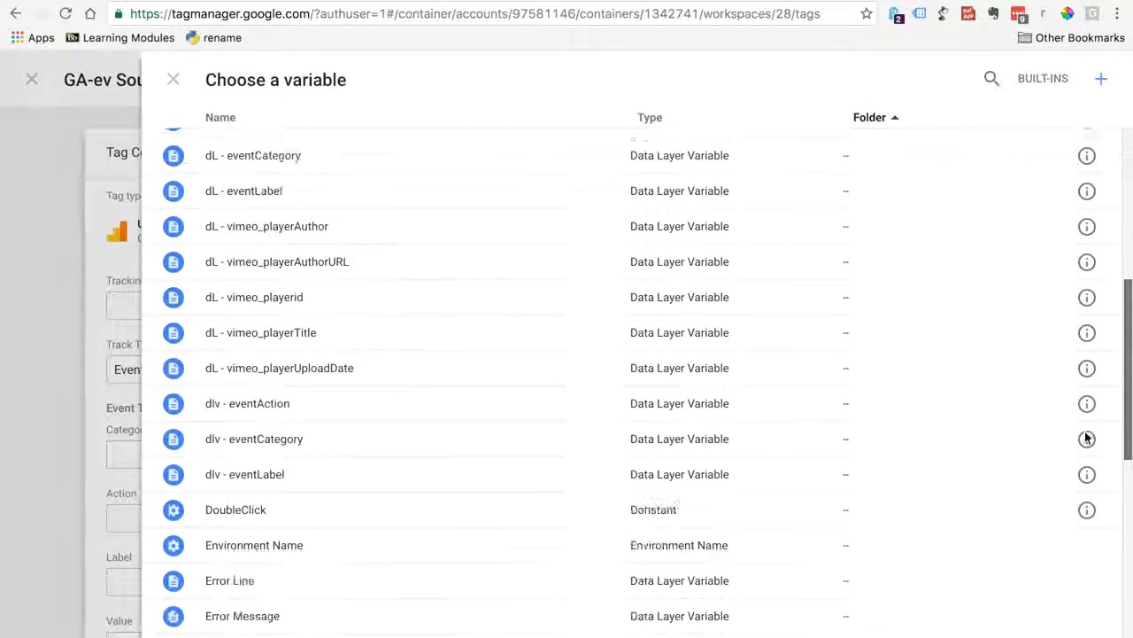
{"action": "scroll", "coordinate": [1076, 479], "scroll_direction": "down", "scroll_amount": 5}
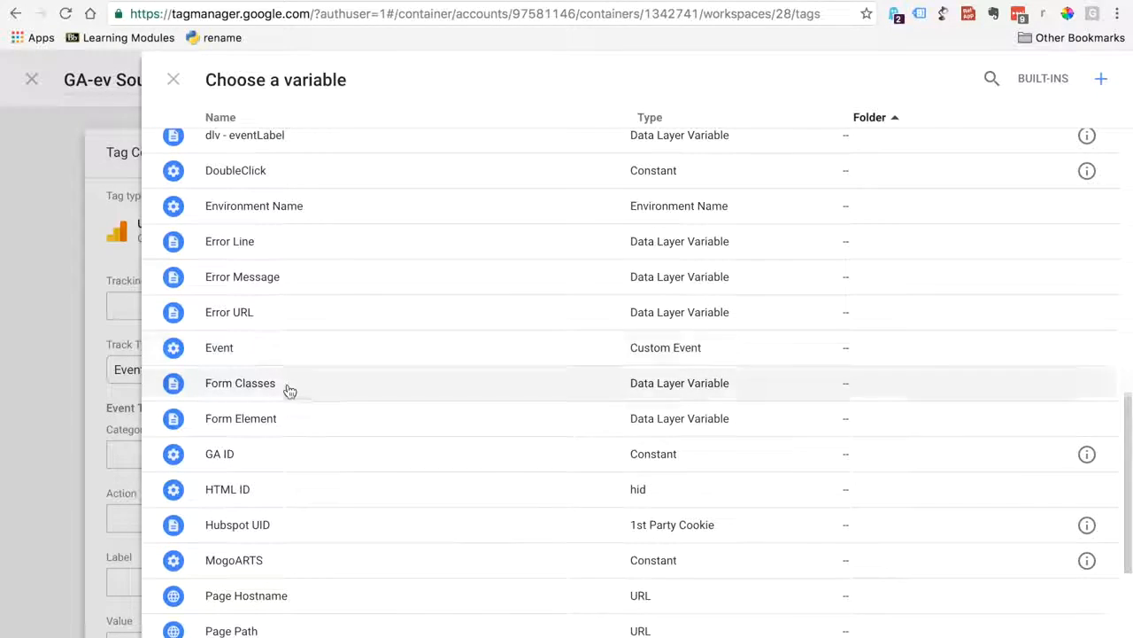
{"action": "left_click", "coordinate": [244, 454]}
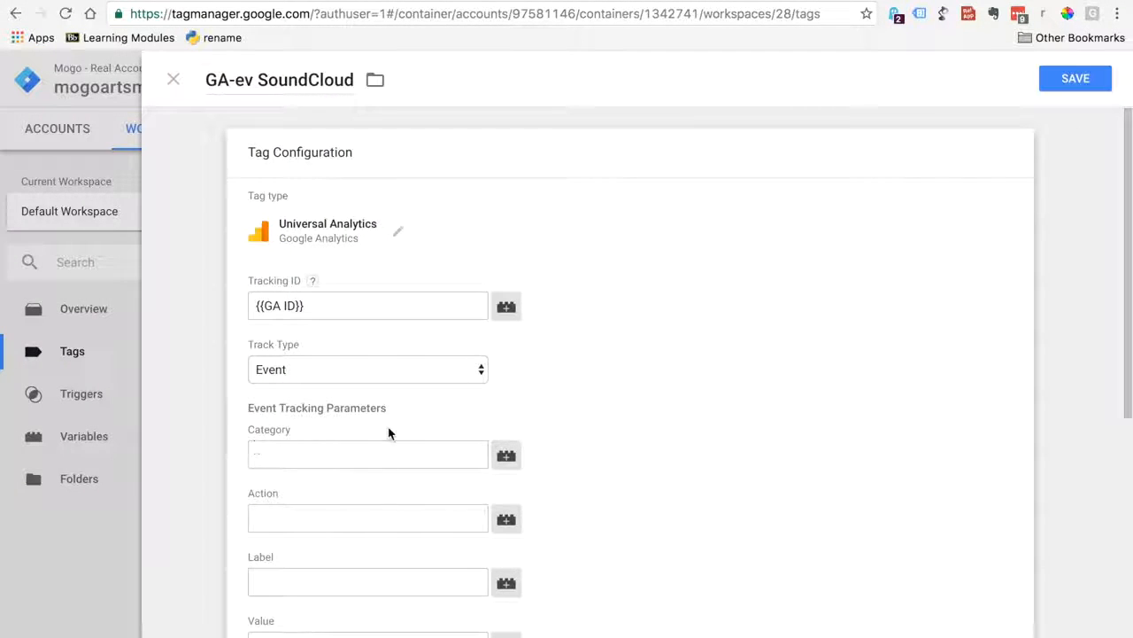
Set the event category to the dlv - eventCategory variable
{"action": "left_click", "coordinate": [377, 451]}
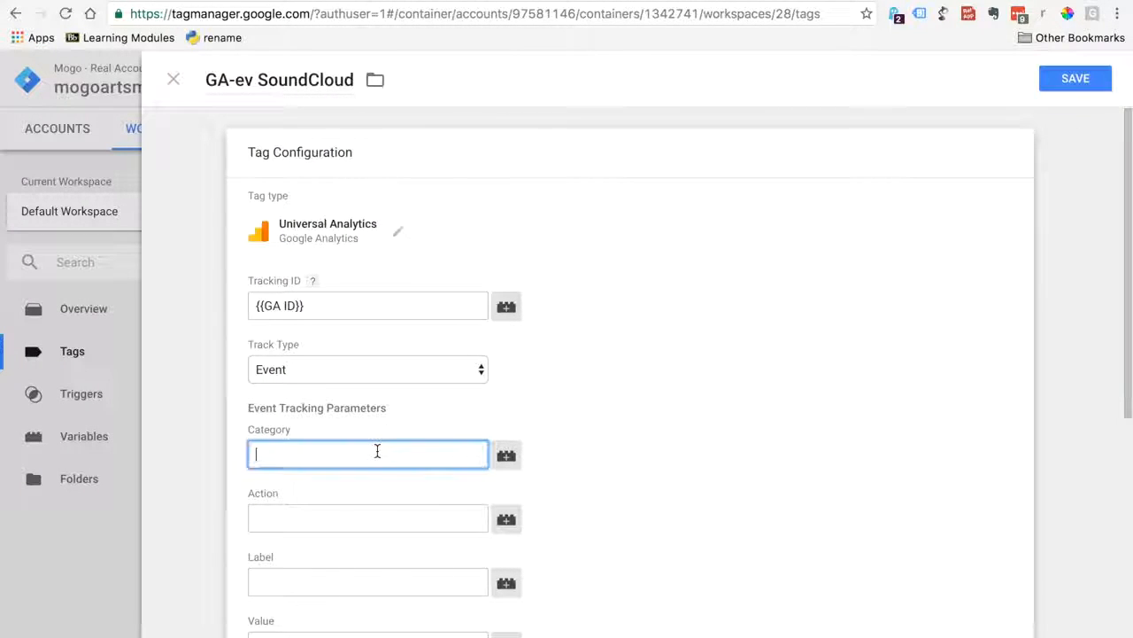
{"action": "left_click", "coordinate": [511, 459]}
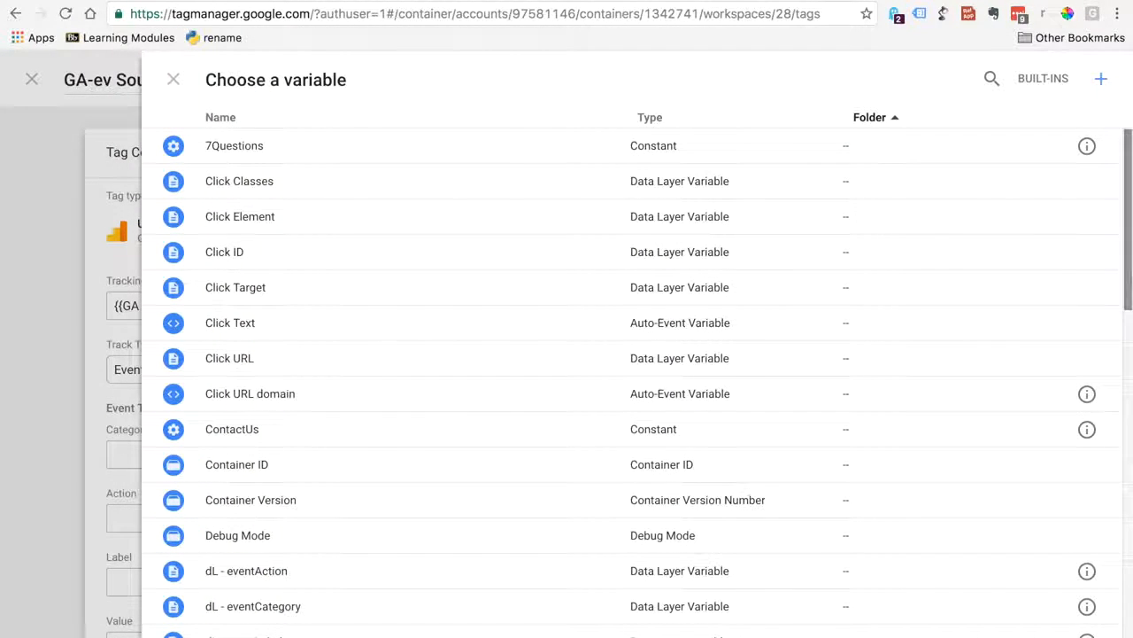
{"action": "scroll", "coordinate": [1098, 354], "scroll_direction": "down", "scroll_amount": 5}
{"action": "scroll", "coordinate": [1091, 390], "scroll_direction": "down", "scroll_amount": 2}
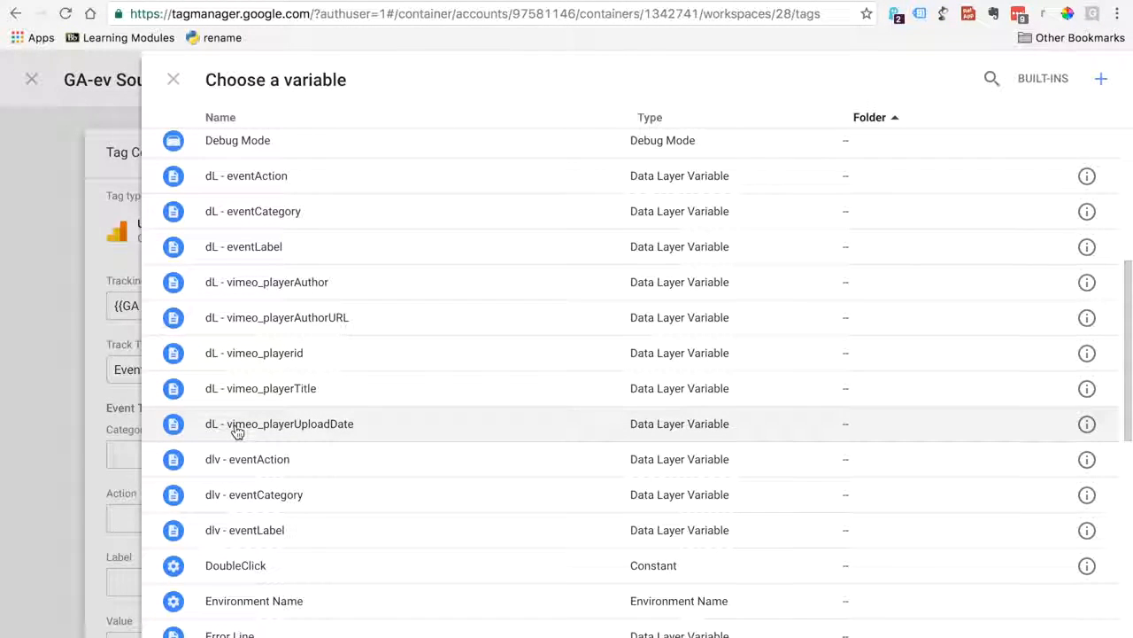
{"action": "left_click", "coordinate": [238, 496]}
Set the event action to the dlv - eventAction variable
{"action": "left_click", "coordinate": [328, 511]}
{"action": "left_click", "coordinate": [506, 518]}
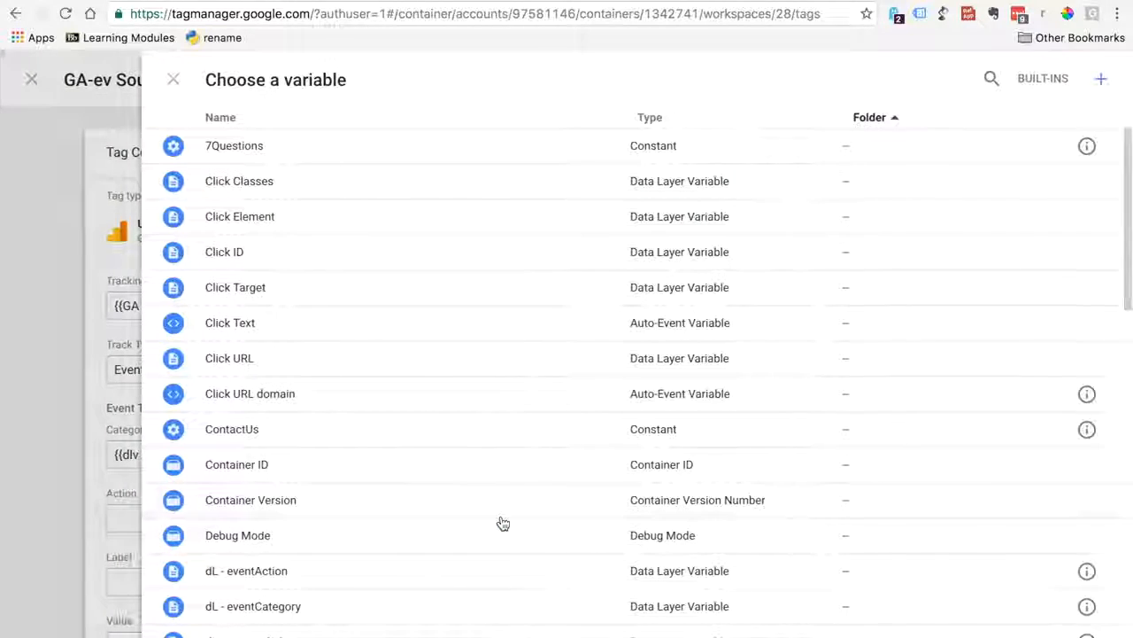
{"action": "left_click_drag", "start_coordinate": [1128, 263], "coordinate": [1103, 380]}
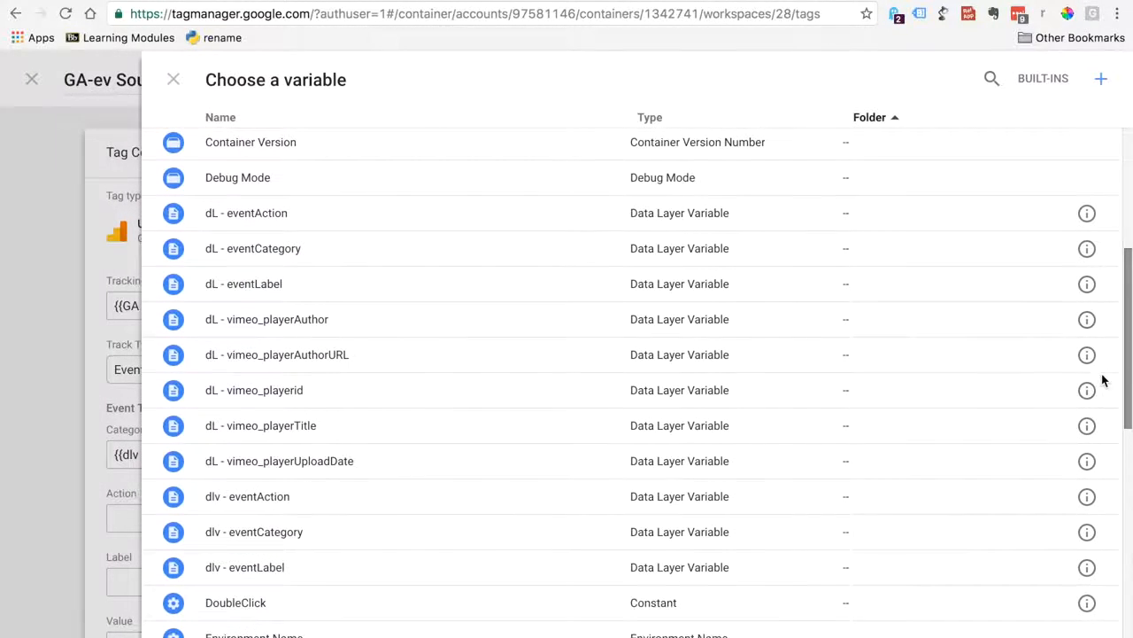
{"action": "left_click", "coordinate": [298, 512]}
Set the event label to the dlv - eventLabel variable
{"action": "left_click", "coordinate": [306, 580]}
{"action": "left_click", "coordinate": [505, 585]}
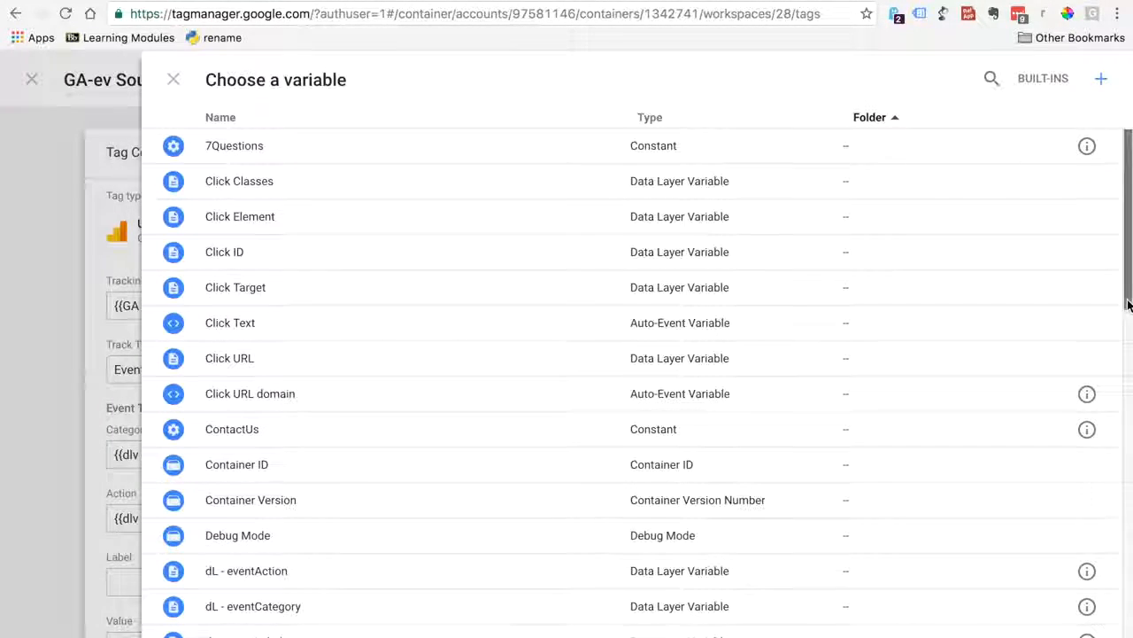
{"action": "left_click_drag", "start_coordinate": [1128, 304], "coordinate": [1091, 408]}
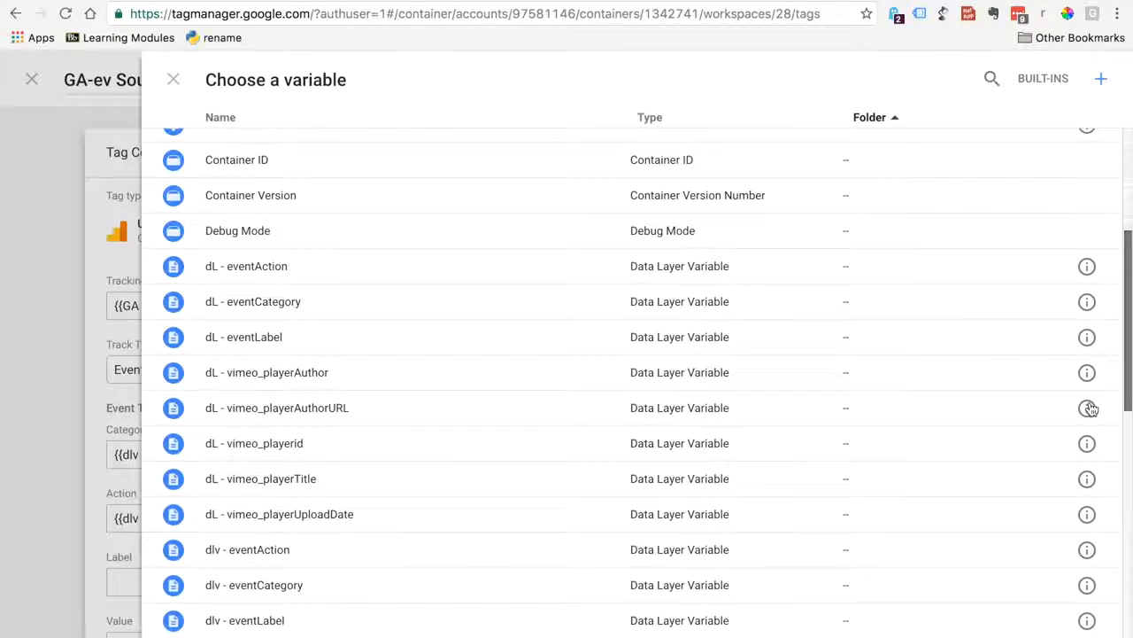
{"action": "scroll", "coordinate": [1090, 408], "scroll_direction": "down", "scroll_amount": 2}
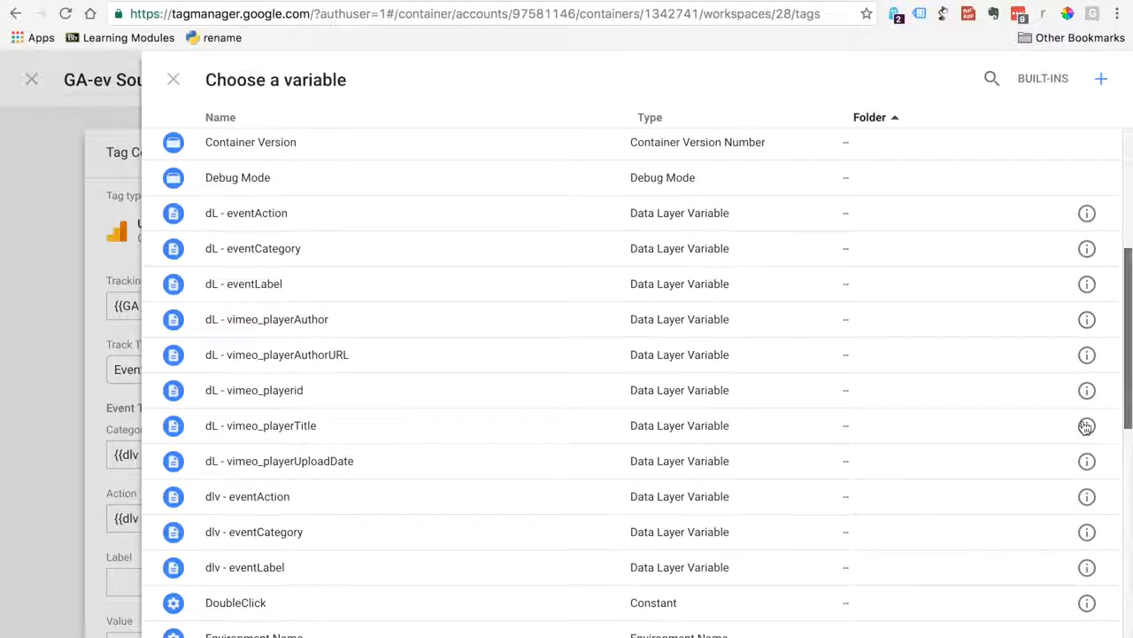
{"action": "scroll", "coordinate": [1087, 426], "scroll_direction": "down", "scroll_amount": 1}
{"action": "left_click", "coordinate": [251, 547]}
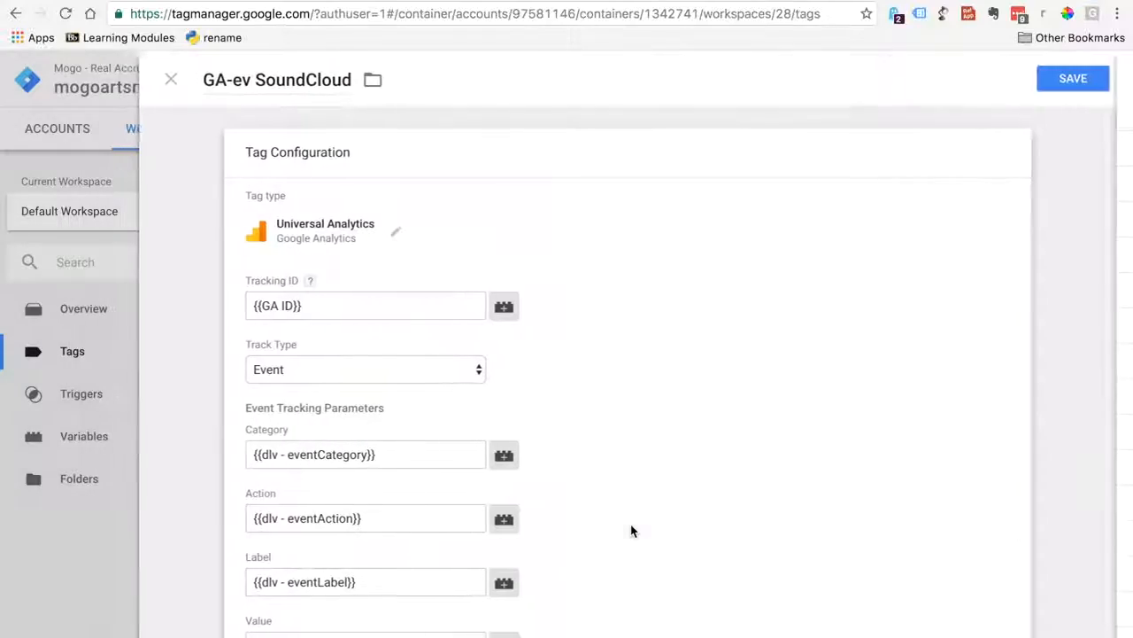
Set the event tag's Non-Interaction Hit option to True
{"action": "scroll", "coordinate": [1095, 451], "scroll_direction": "down", "scroll_amount": 3}
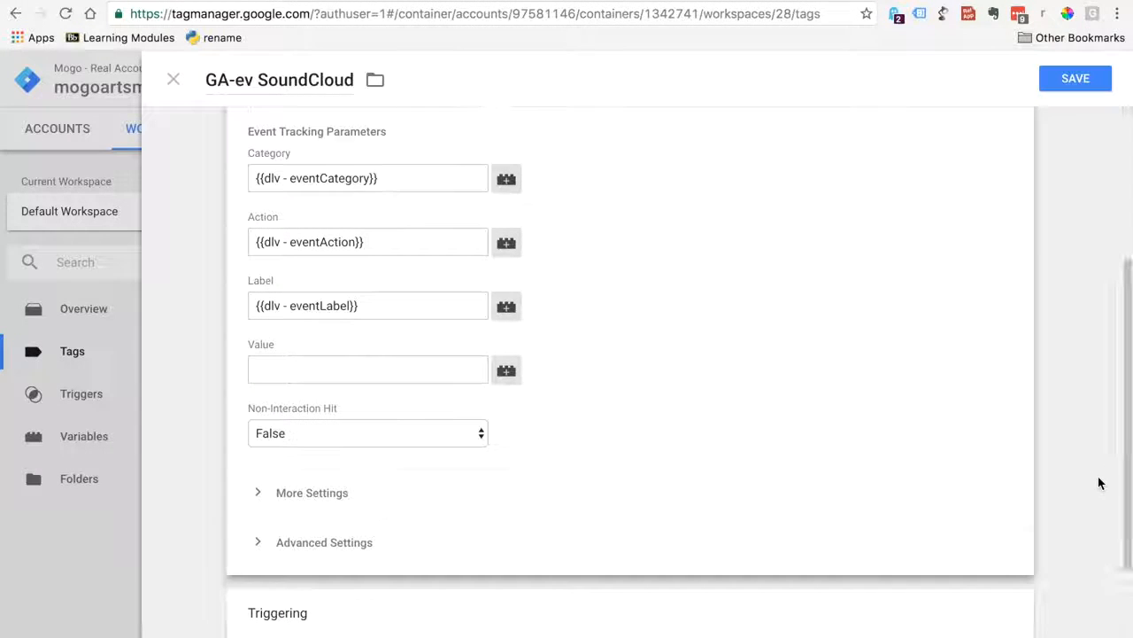
{"action": "left_click", "coordinate": [479, 438]}
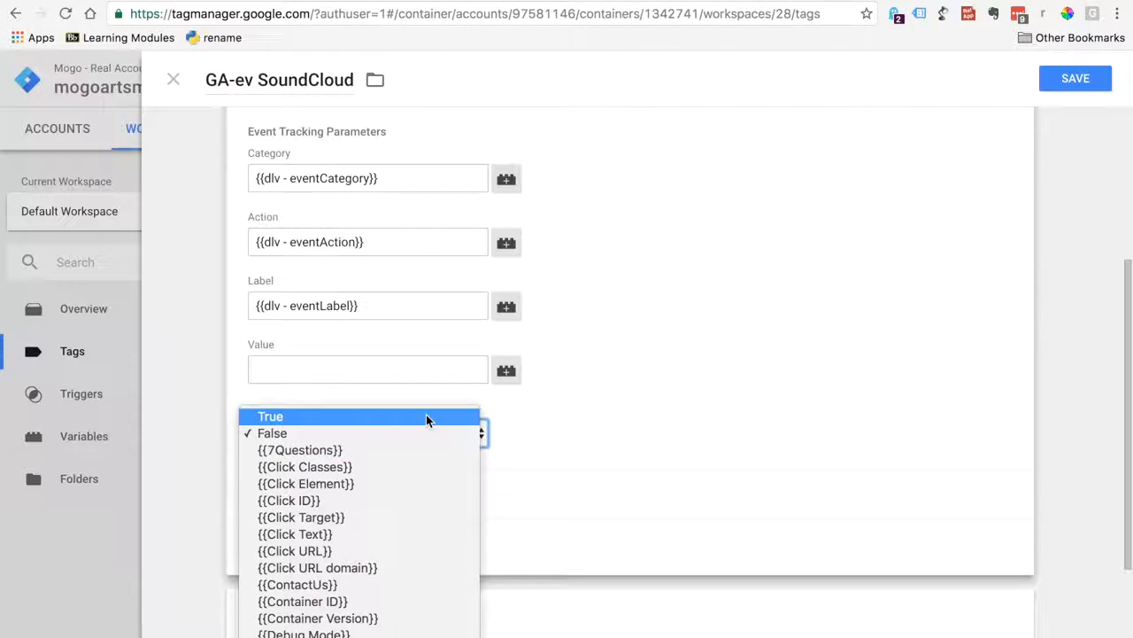
{"action": "left_click", "coordinate": [426, 417]}
Consult the triggering example in the soundcloud-tracking-simo document and assign Event - scEvent as the tag's firing trigger
{"action": "scroll", "coordinate": [1118, 403], "scroll_direction": "down", "scroll_amount": 1}
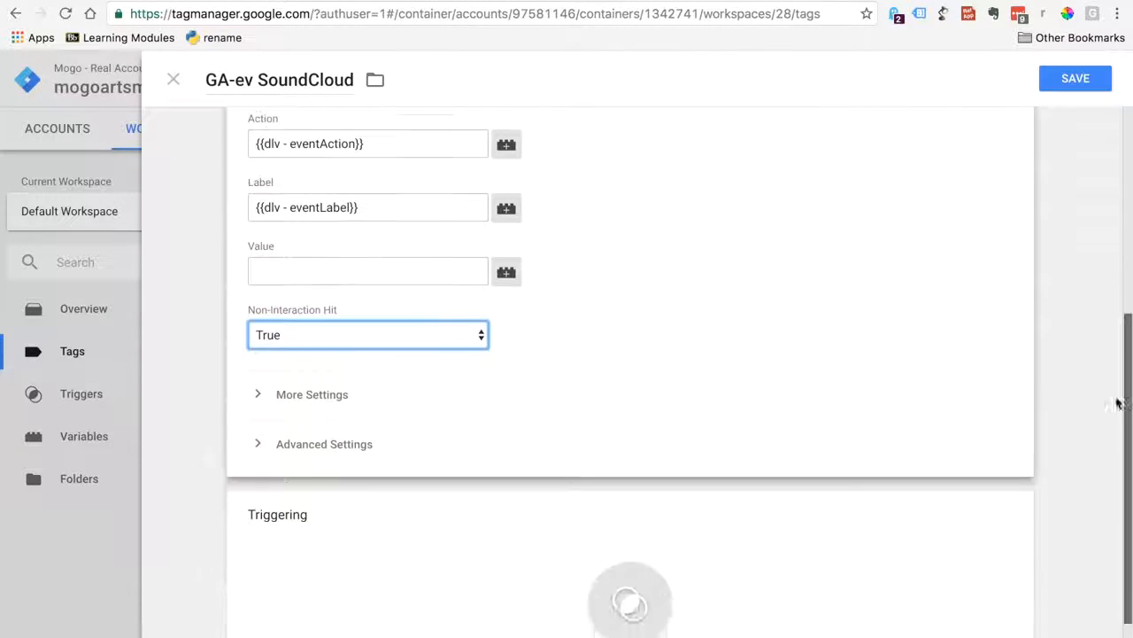
{"action": "scroll", "coordinate": [1118, 403], "scroll_direction": "down", "scroll_amount": 1}
{"action": "left_click", "coordinate": [856, 2]}
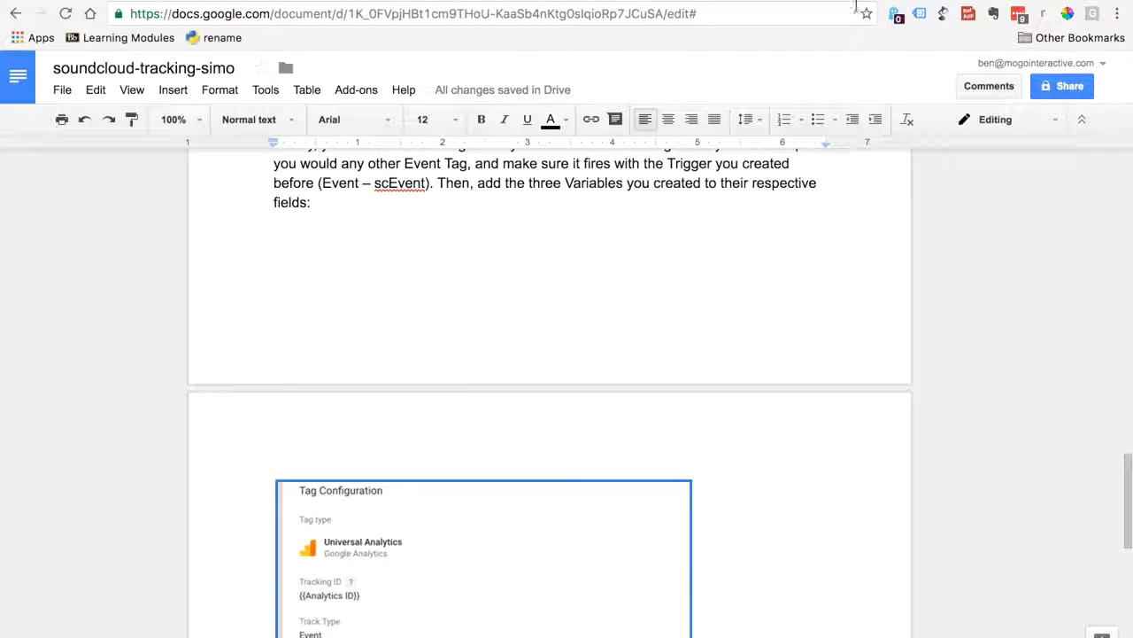
{"action": "left_click_drag", "start_coordinate": [1126, 496], "coordinate": [1126, 562]}
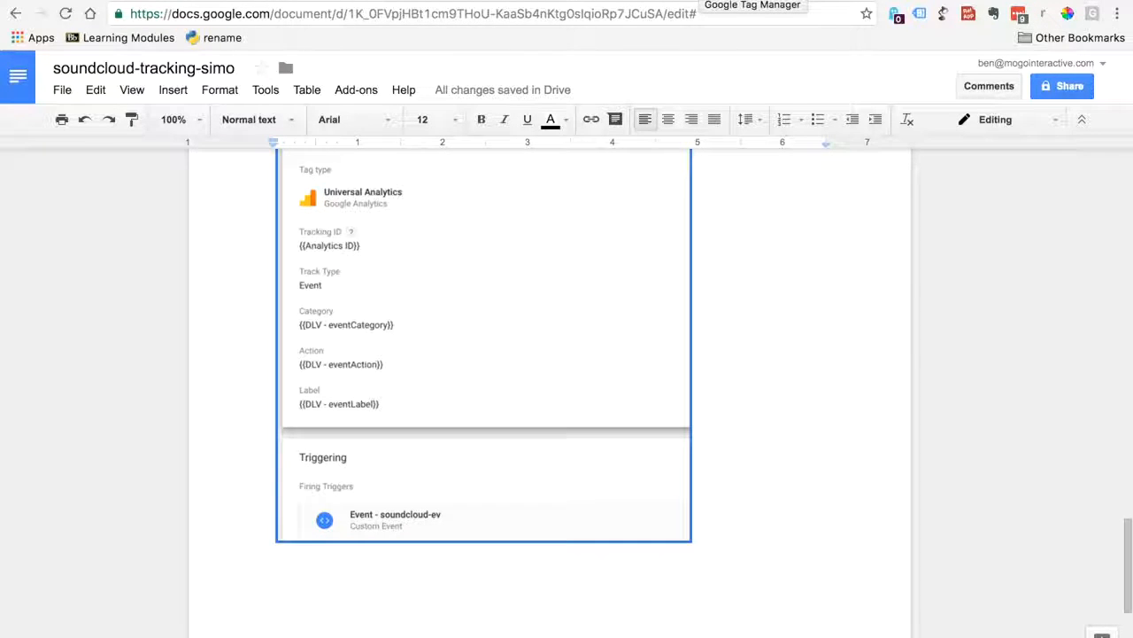
{"action": "left_click", "coordinate": [752, 2]}
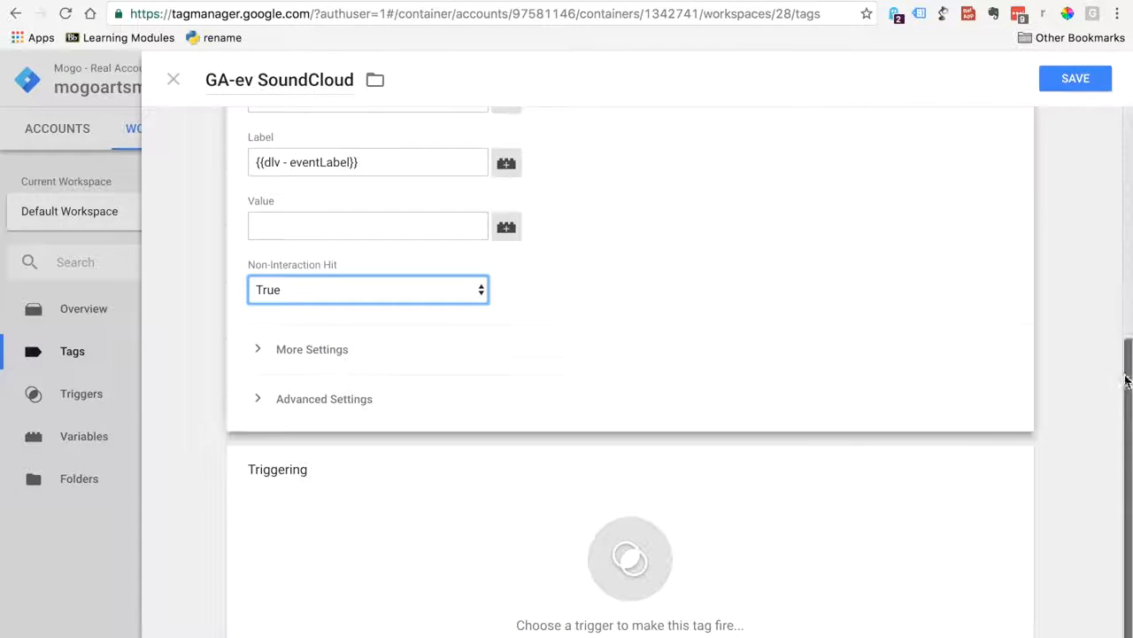
{"action": "scroll", "coordinate": [1111, 399], "scroll_direction": "down", "scroll_amount": 1}
{"action": "left_click", "coordinate": [620, 536]}
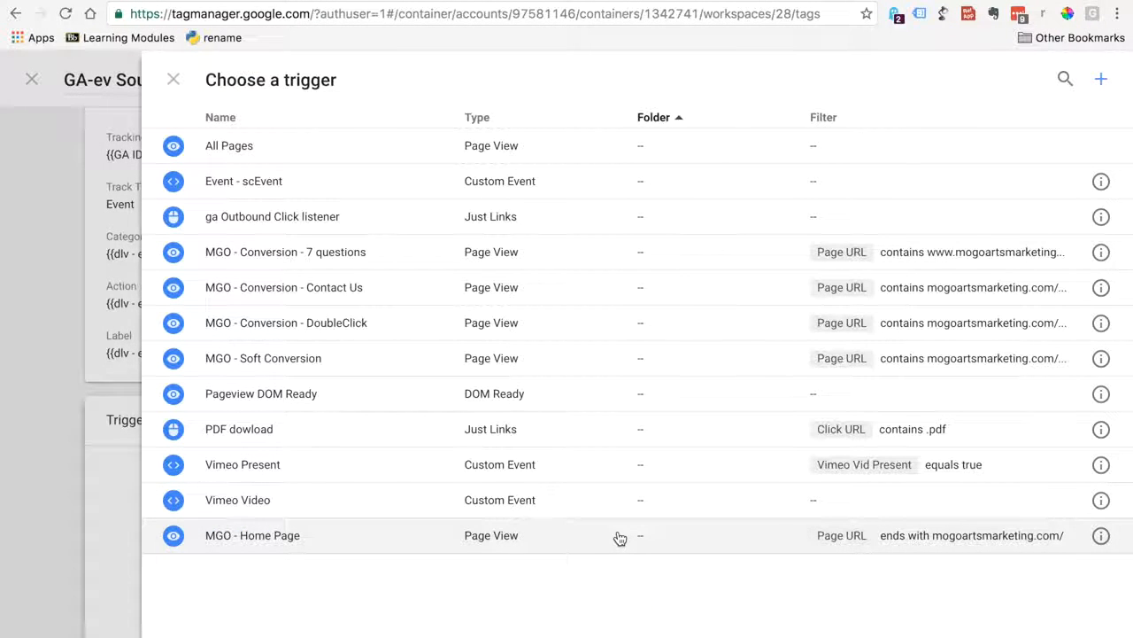
{"action": "left_click", "coordinate": [212, 186]}
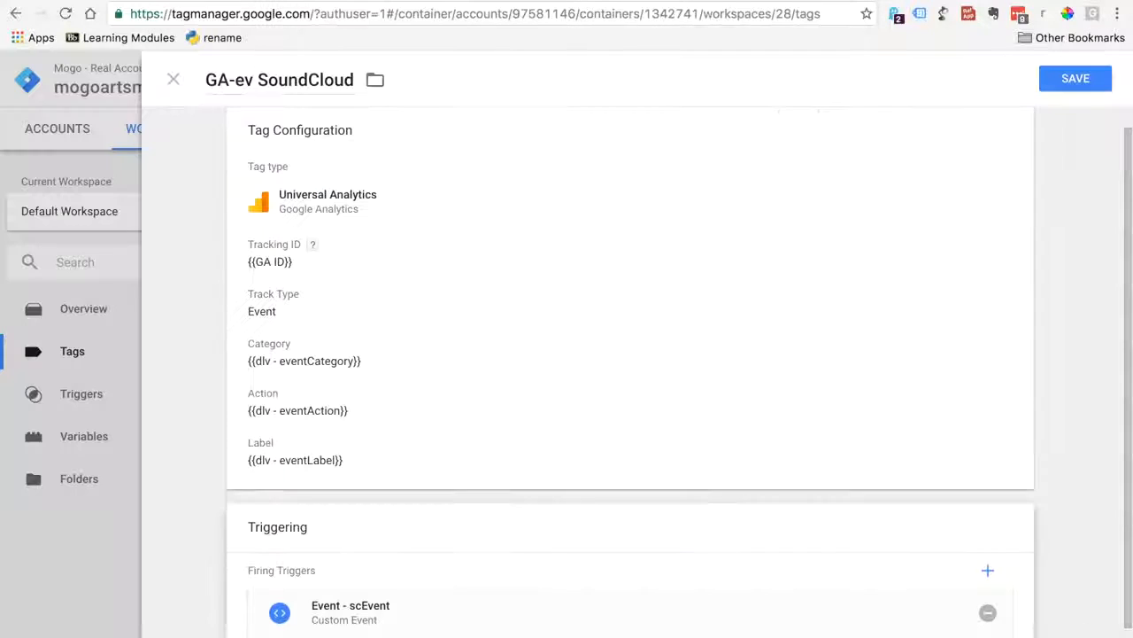
Review the GA-ev SoundCloud tag's configuration and firing trigger, and save the tag
{"action": "scroll", "coordinate": [1114, 529], "scroll_direction": "down", "scroll_amount": 1}
{"action": "scroll", "coordinate": [1107, 549], "scroll_direction": "down", "scroll_amount": 1}
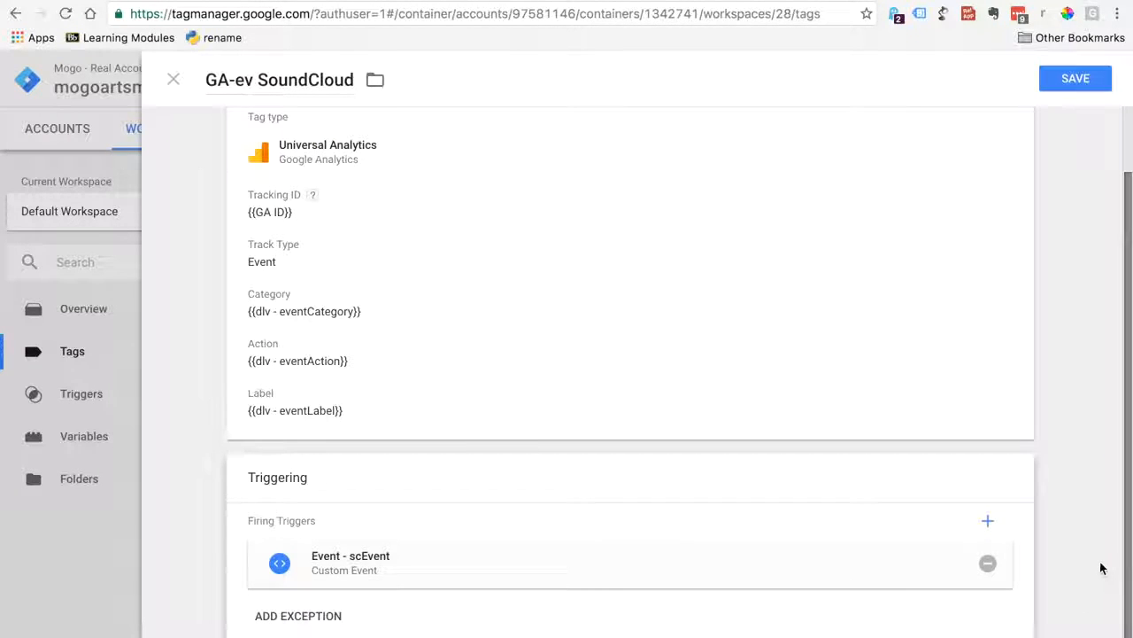
{"action": "left_click", "coordinate": [1059, 89]}
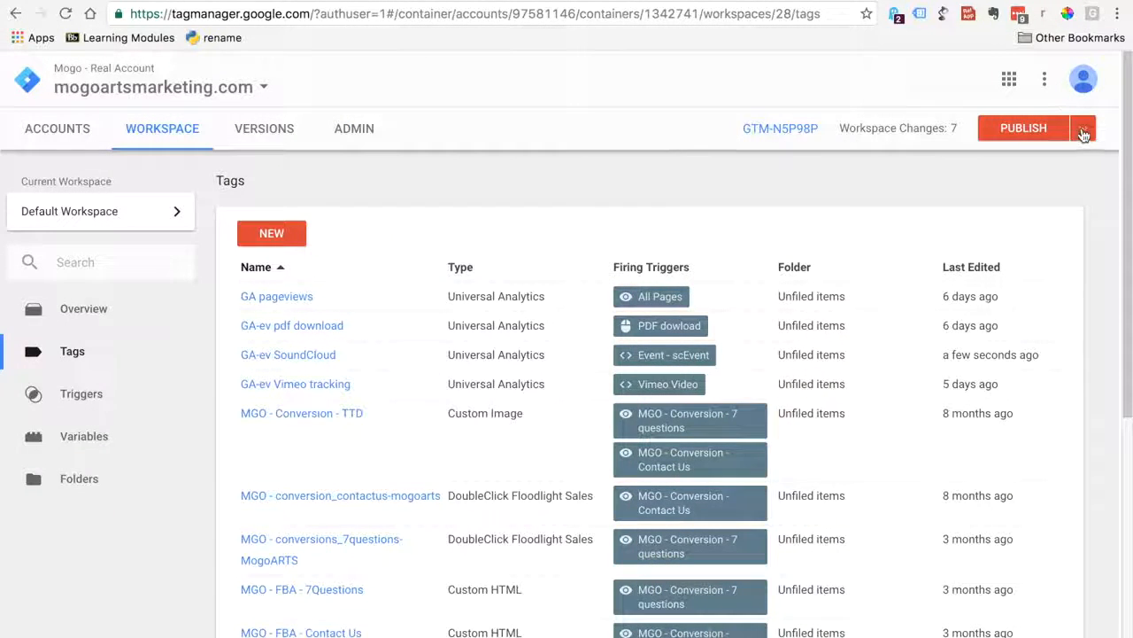
Publish the workspace changes to the Live environment, skipping the version name and description
{"action": "left_click", "coordinate": [1083, 131]}
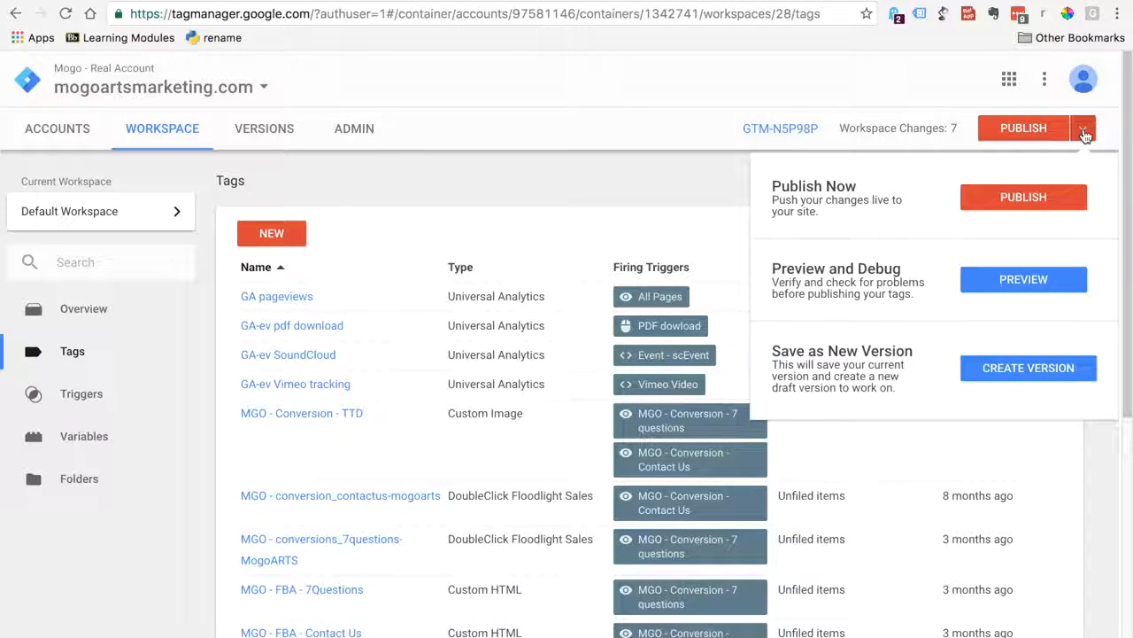
{"action": "left_click", "coordinate": [1045, 197]}
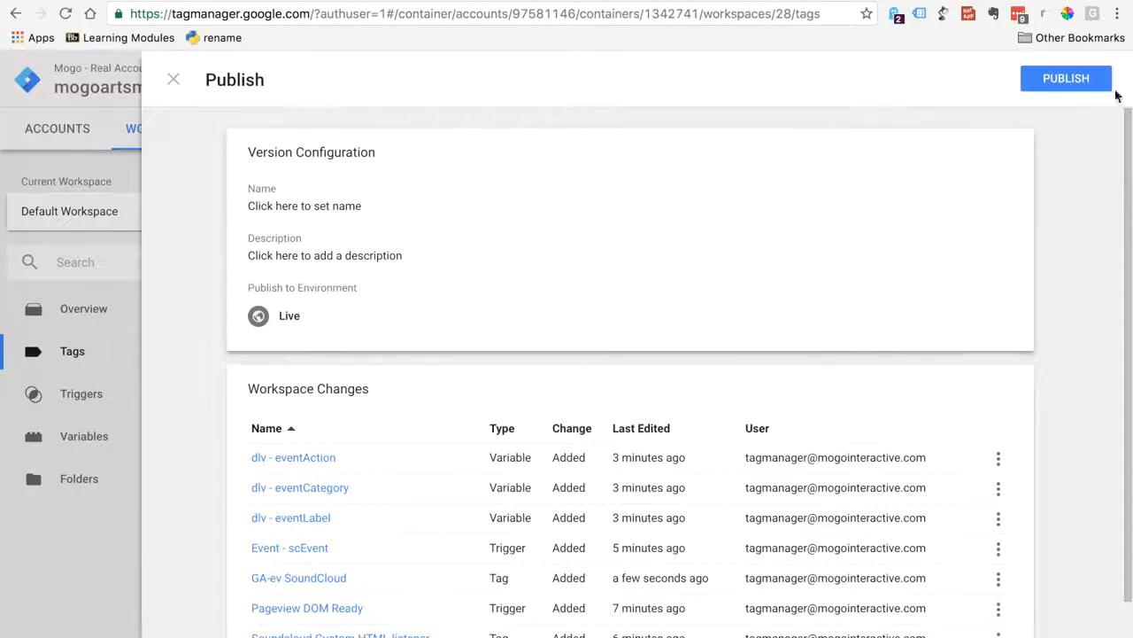
{"action": "left_click", "coordinate": [1071, 77]}
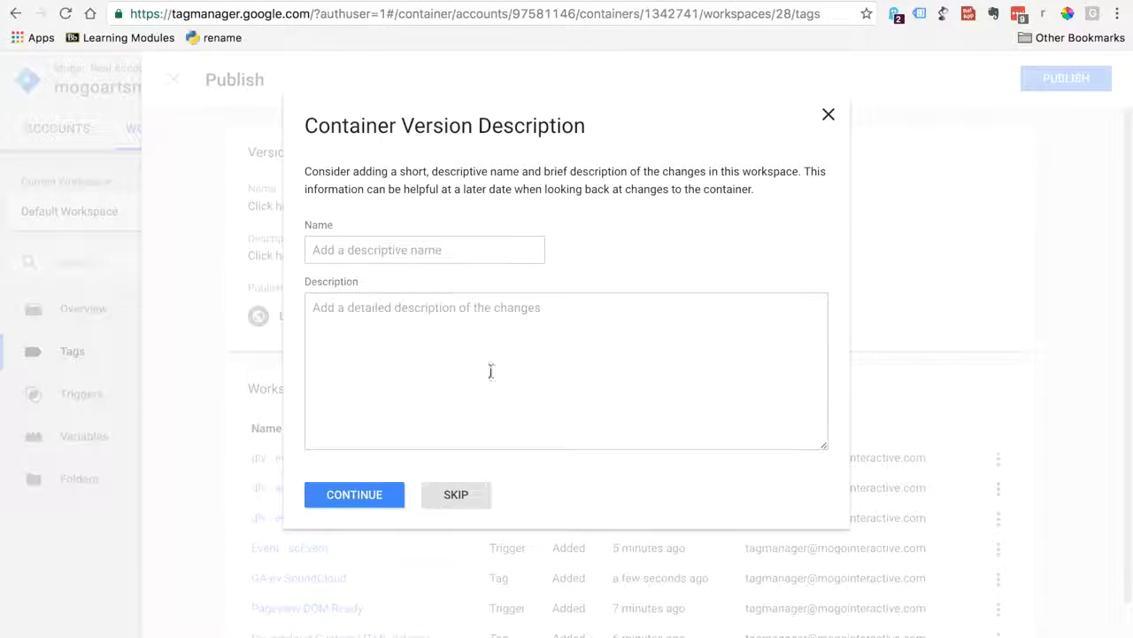
{"action": "left_click", "coordinate": [470, 495]}
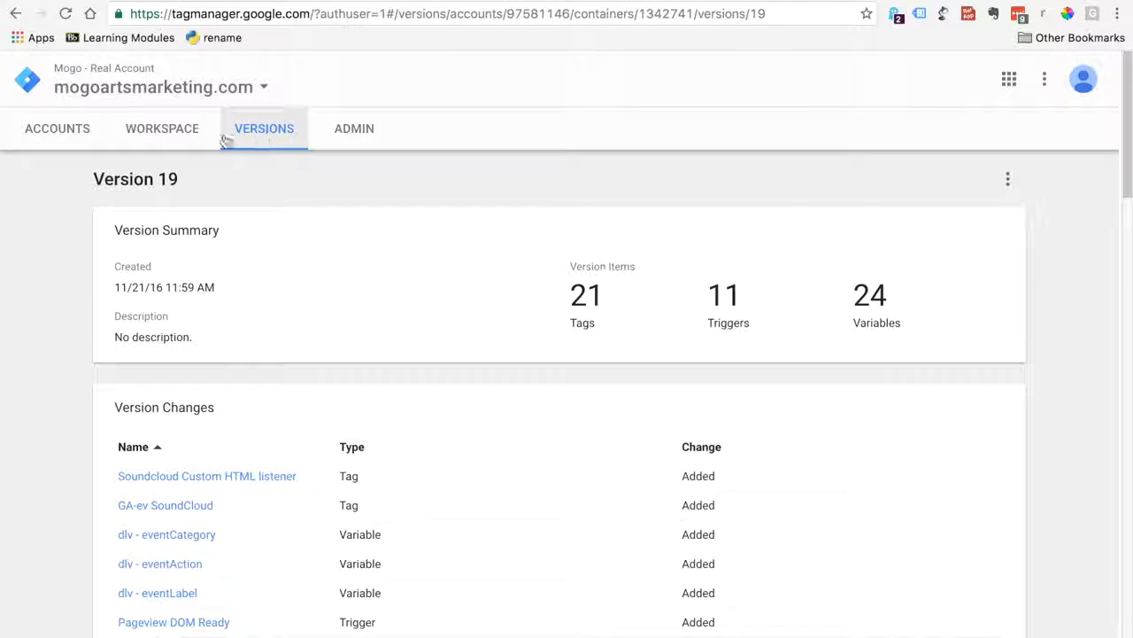
Enable Preview and Debug mode for the Default Workspace and reload the soundcloud-demo page
{"action": "left_click", "coordinate": [181, 142]}
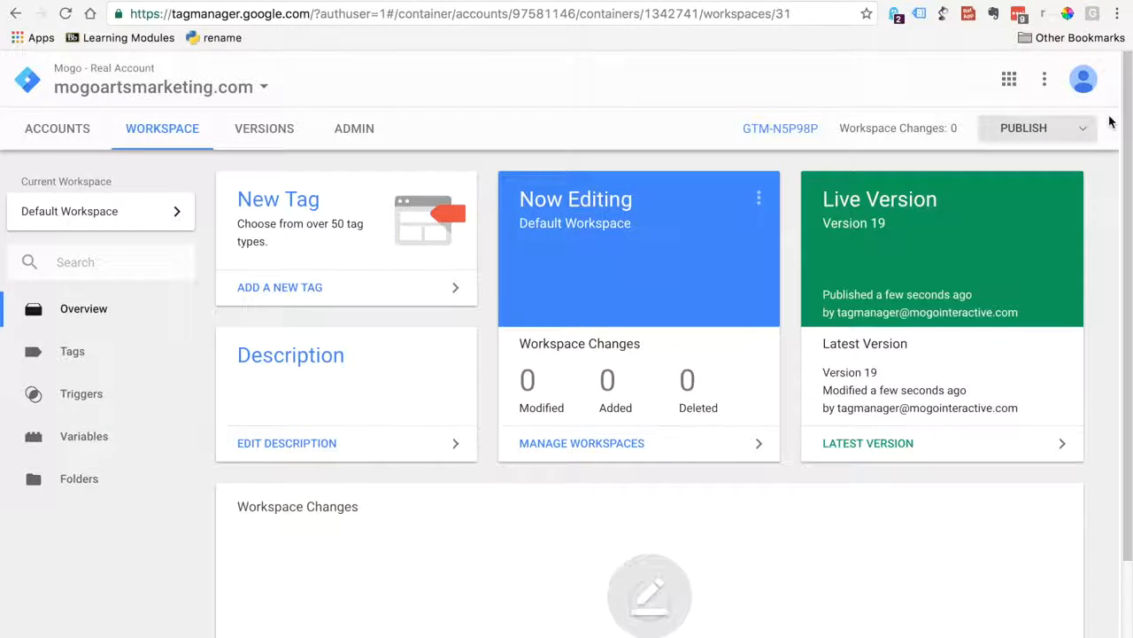
{"action": "left_click", "coordinate": [1088, 134]}
{"action": "left_click", "coordinate": [994, 293]}
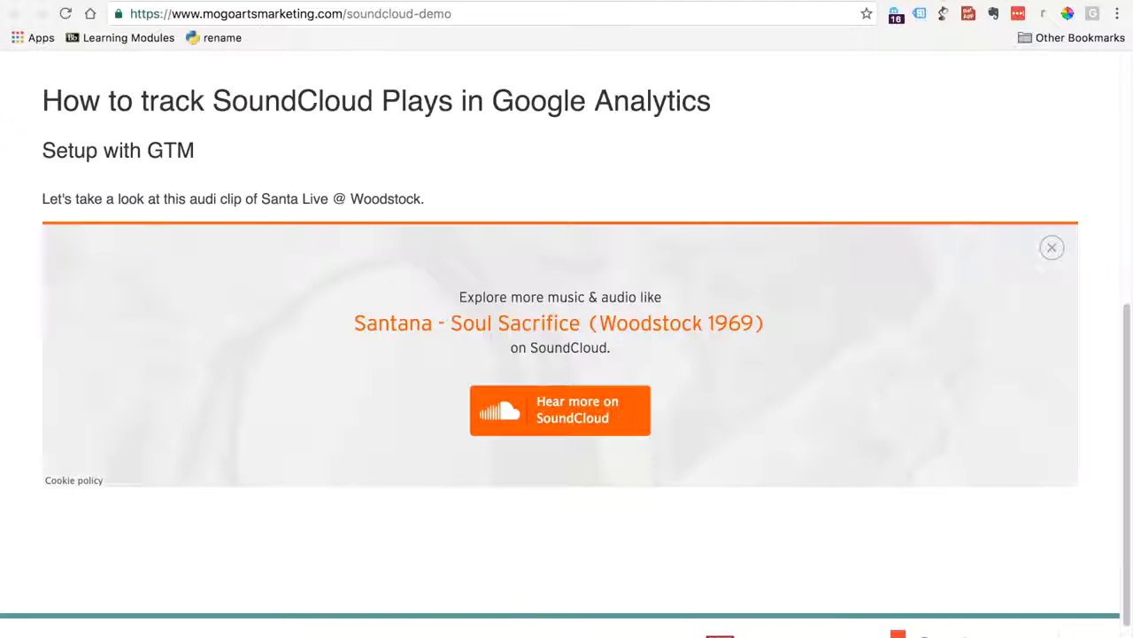
{"action": "left_click", "coordinate": [65, 15]}
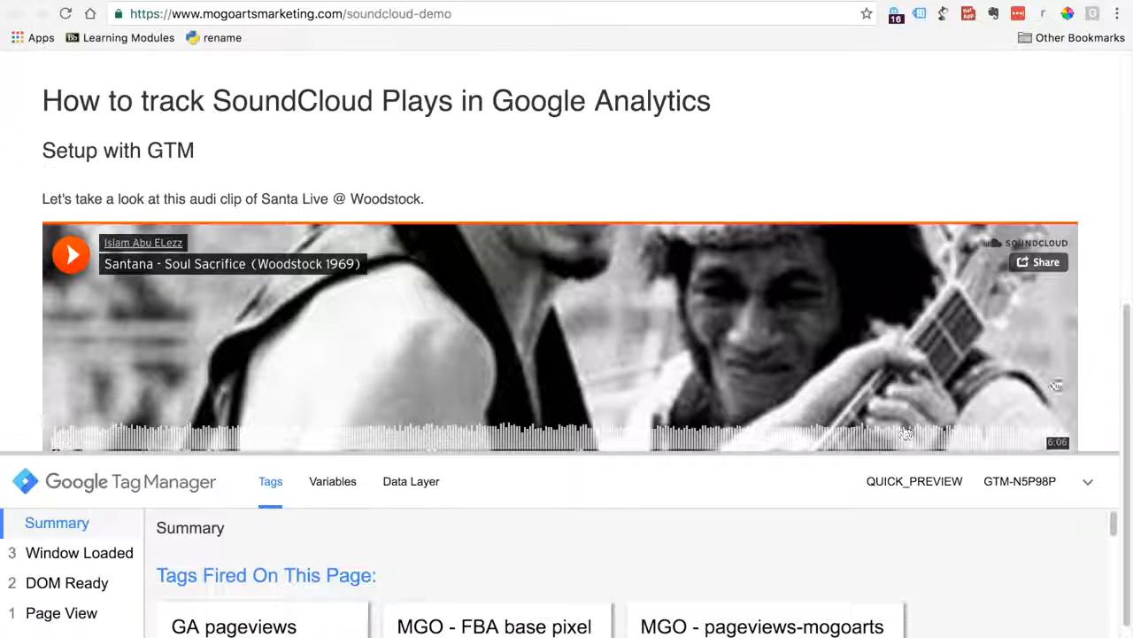
Play the embedded Santana - Soul Sacrifice track briefly and pause it to generate SoundCloud events
{"action": "scroll", "coordinate": [1115, 439], "scroll_direction": "down", "scroll_amount": 2}
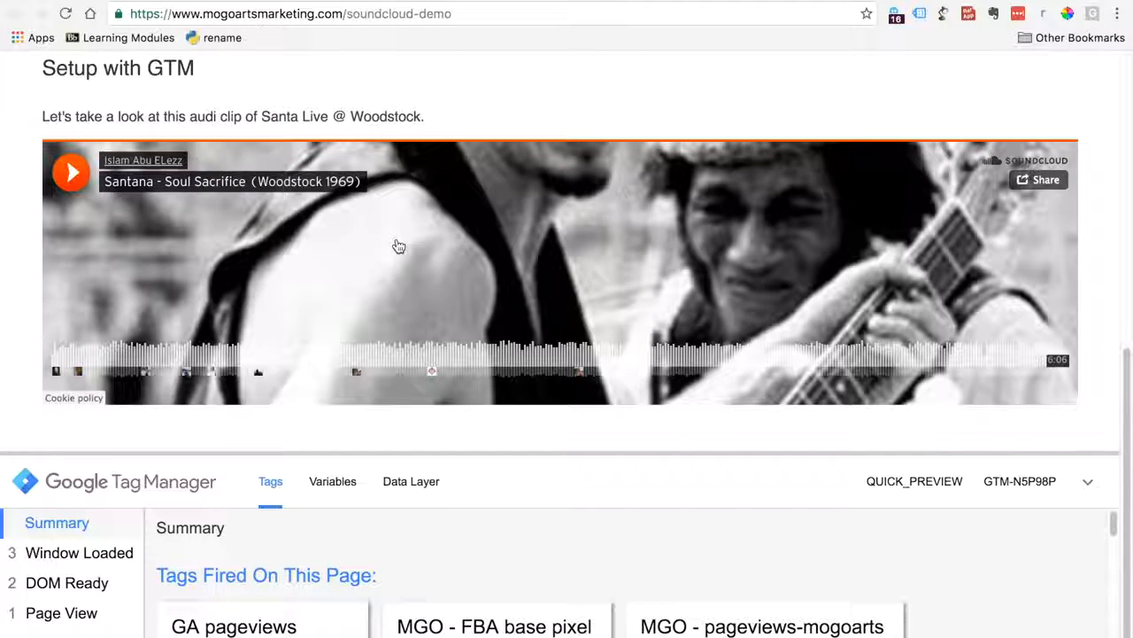
{"action": "left_click", "coordinate": [65, 177]}
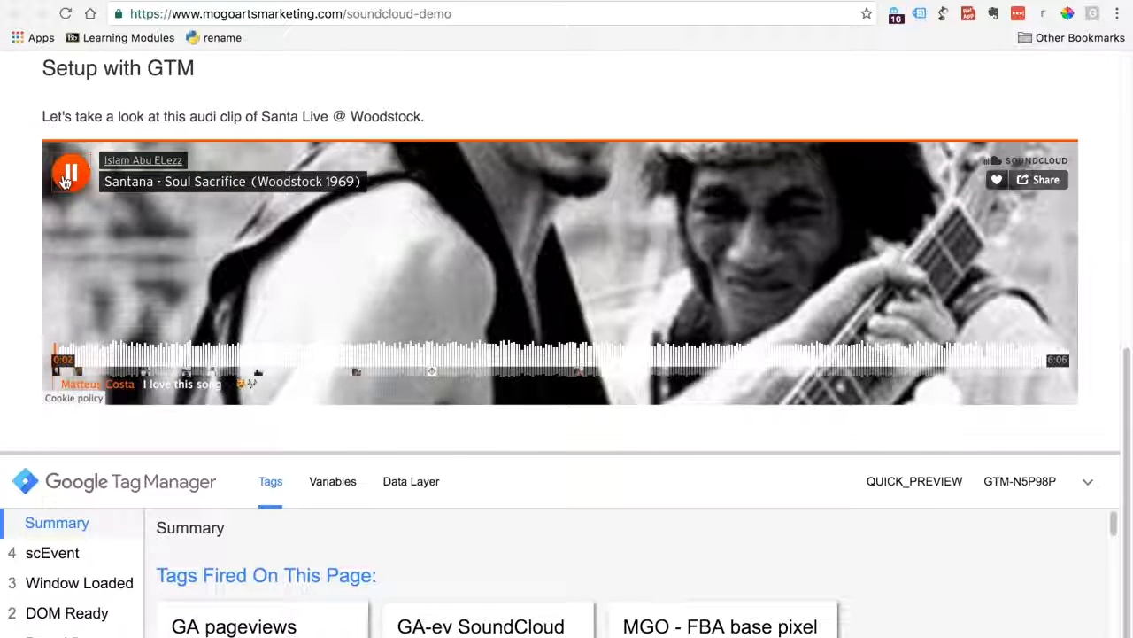
{"action": "left_click", "coordinate": [65, 180]}
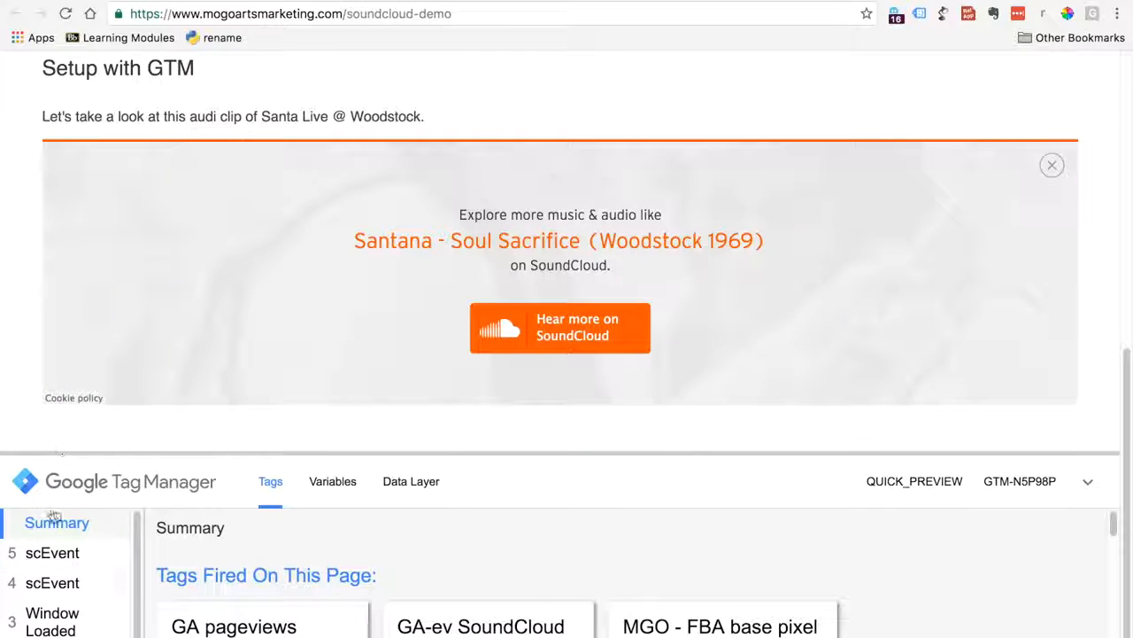
Inspect the GA-ev SoundCloud tag fired on the first scEvent and expand its full property list to check the event action
{"action": "left_click", "coordinate": [53, 584]}
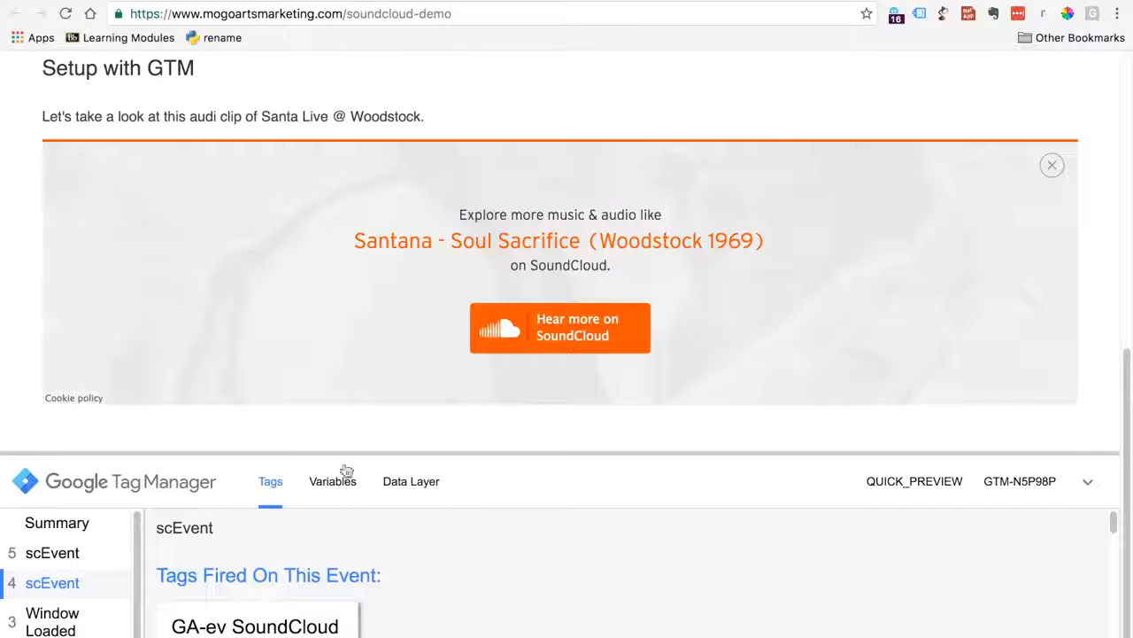
{"action": "left_click_drag", "start_coordinate": [345, 452], "coordinate": [274, 444]}
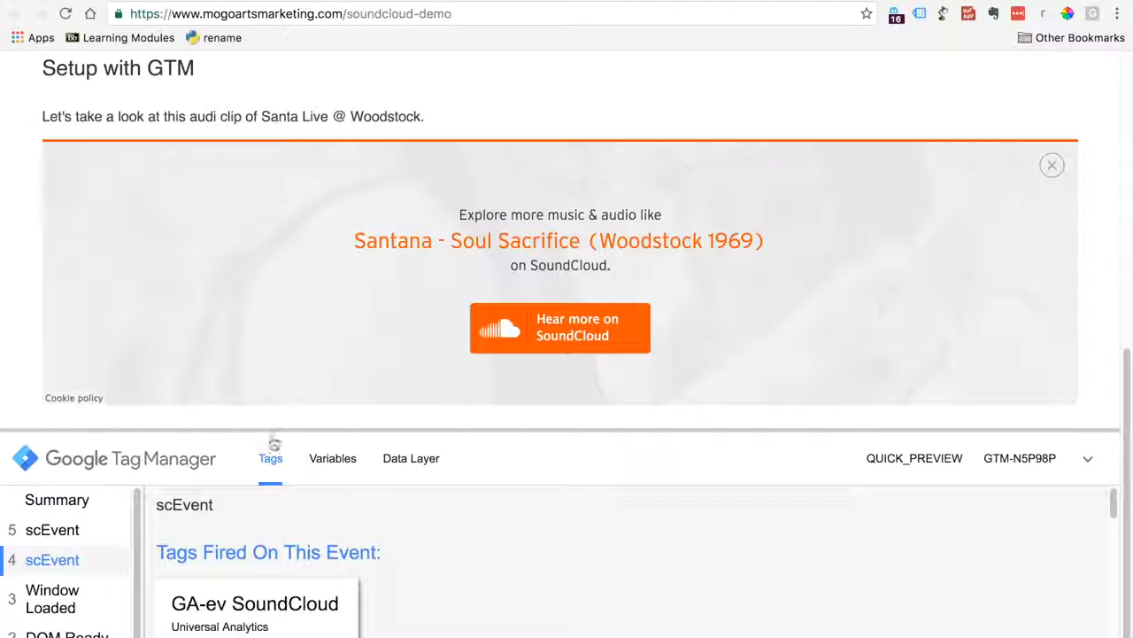
{"action": "left_click", "coordinate": [265, 605]}
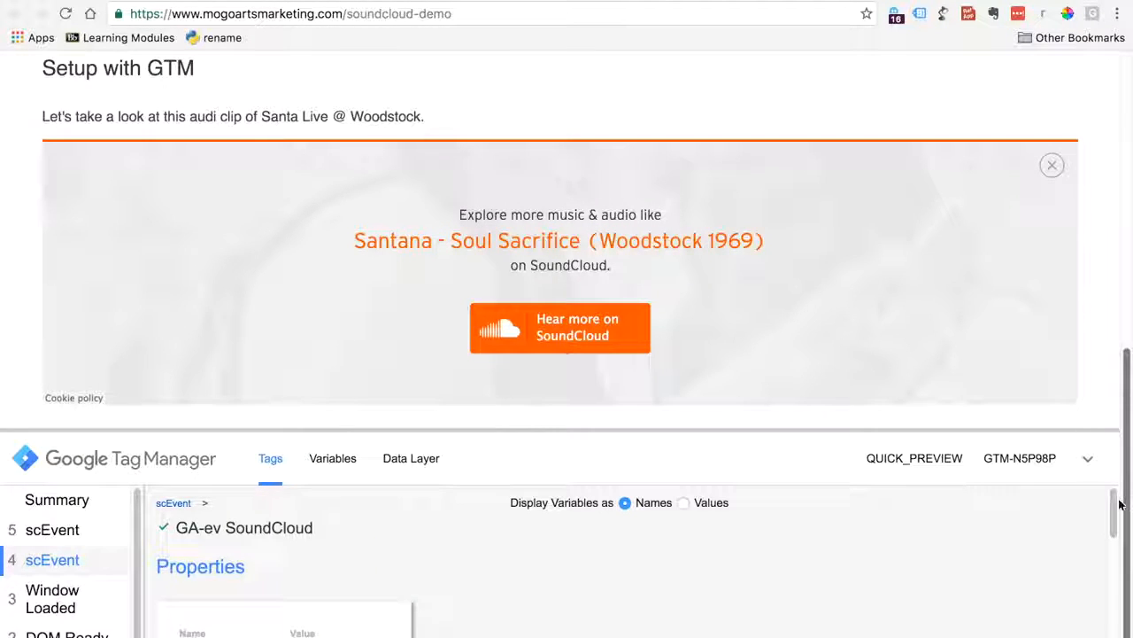
{"action": "scroll", "coordinate": [1114, 503], "scroll_direction": "down", "scroll_amount": 3}
{"action": "scroll", "coordinate": [1102, 544], "scroll_direction": "down", "scroll_amount": 3}
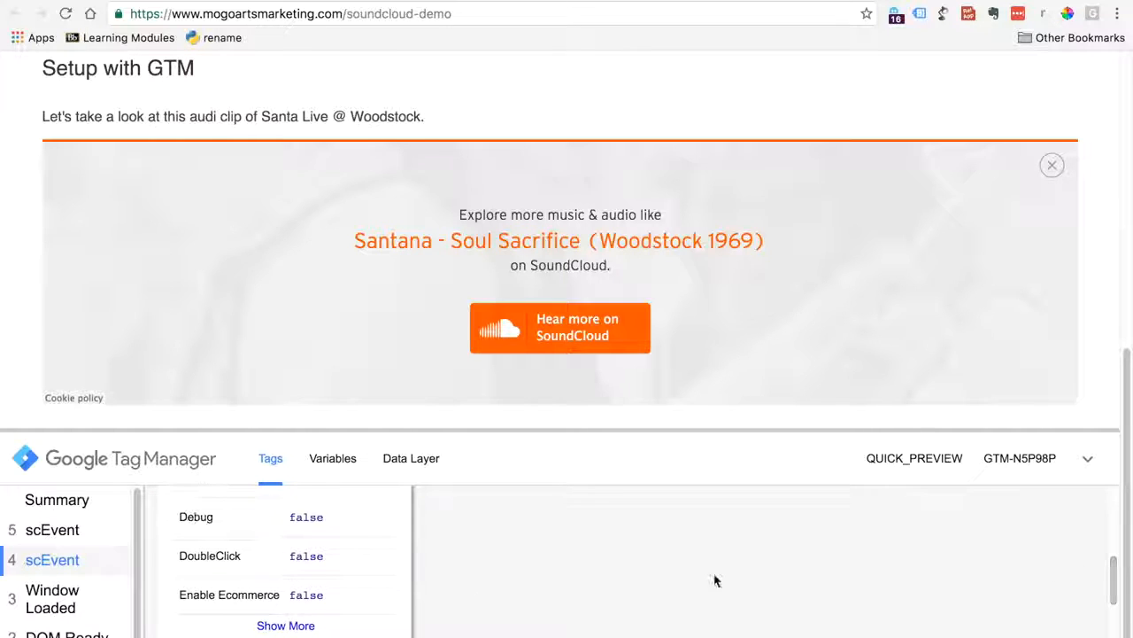
{"action": "left_click", "coordinate": [285, 626]}
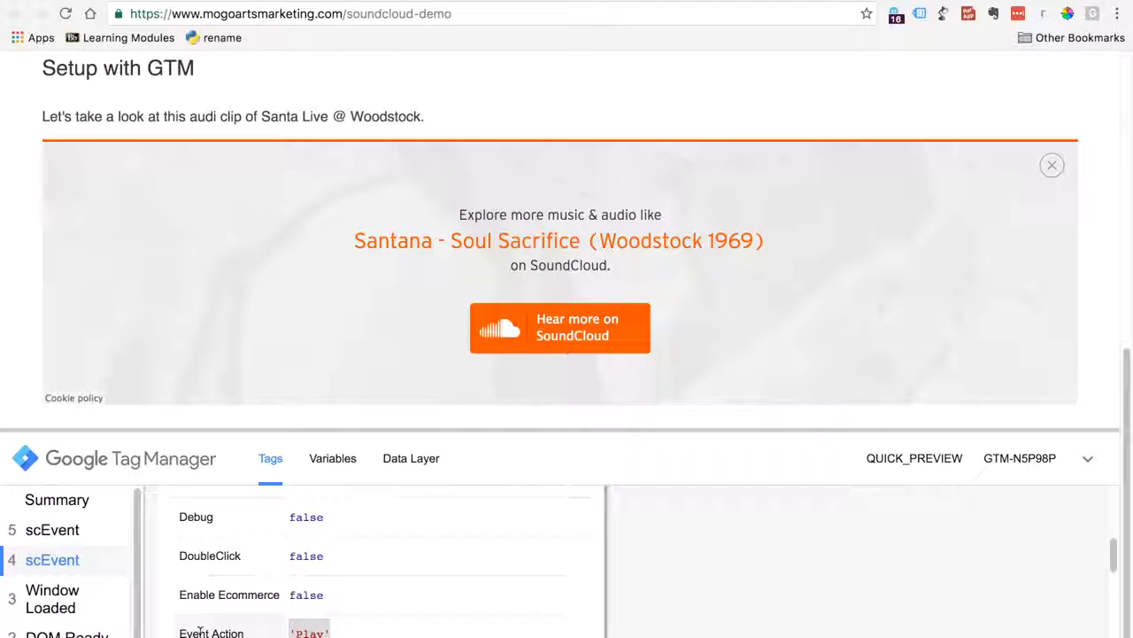
Inspect the GA-ev SoundCloud tag's expanded properties for the second scEvent to check its event action
{"action": "left_click", "coordinate": [53, 534]}
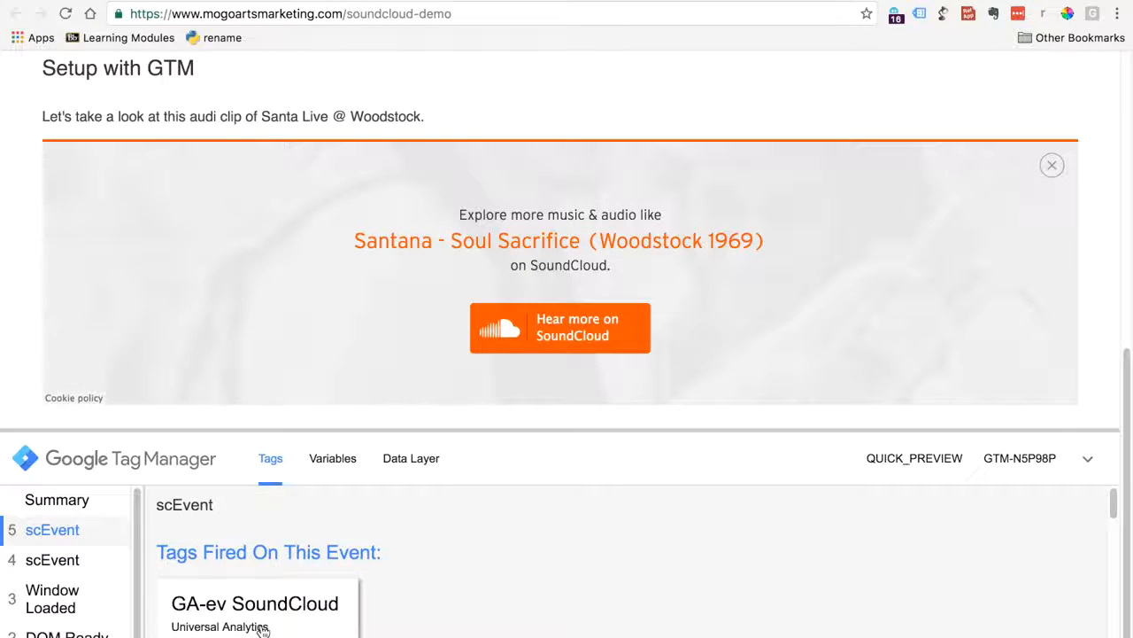
{"action": "scroll", "coordinate": [468, 564], "scroll_direction": "down", "scroll_amount": 3}
{"action": "left_click_drag", "start_coordinate": [1113, 537], "coordinate": [1113, 589]}
{"action": "left_click", "coordinate": [295, 604]}
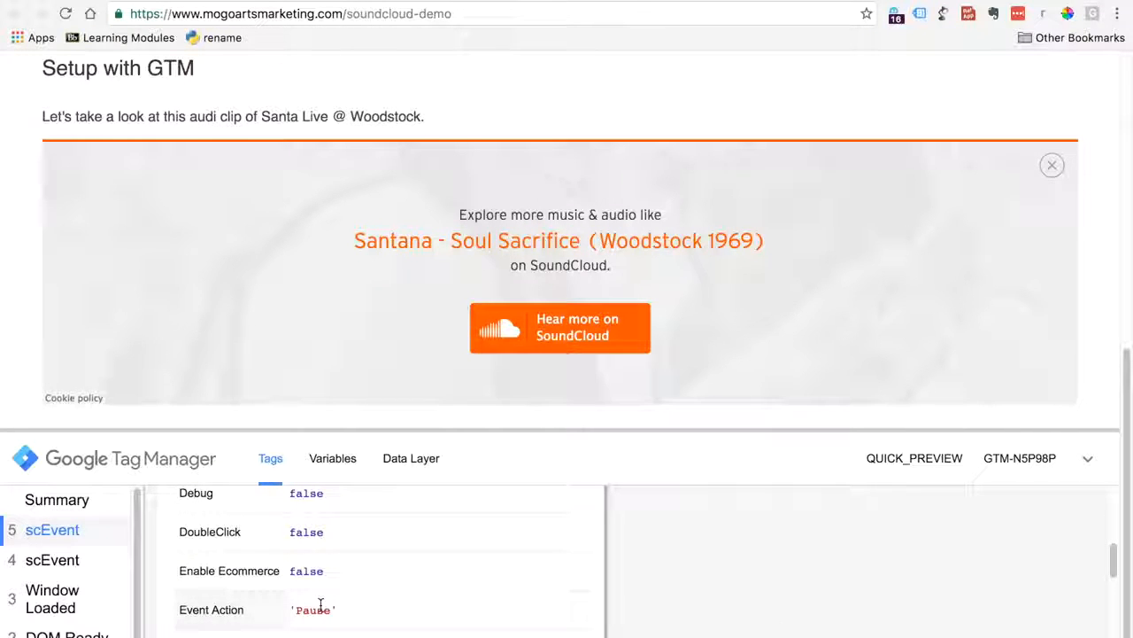
{"action": "left_click", "coordinate": [414, 1]}
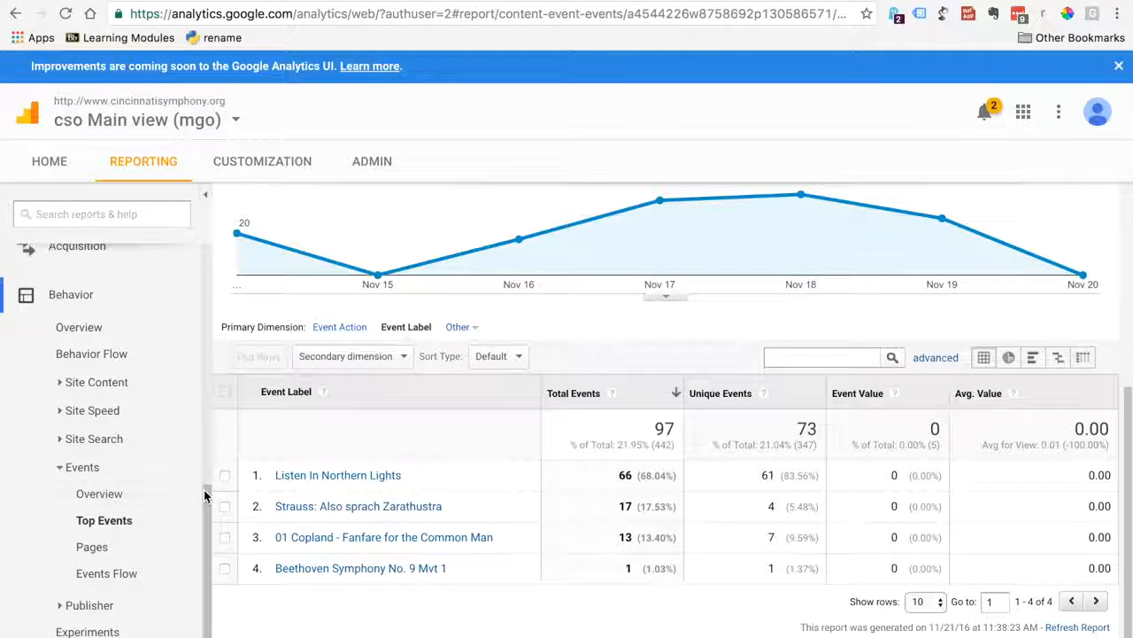
{"action": "left_click", "coordinate": [524, 2]}
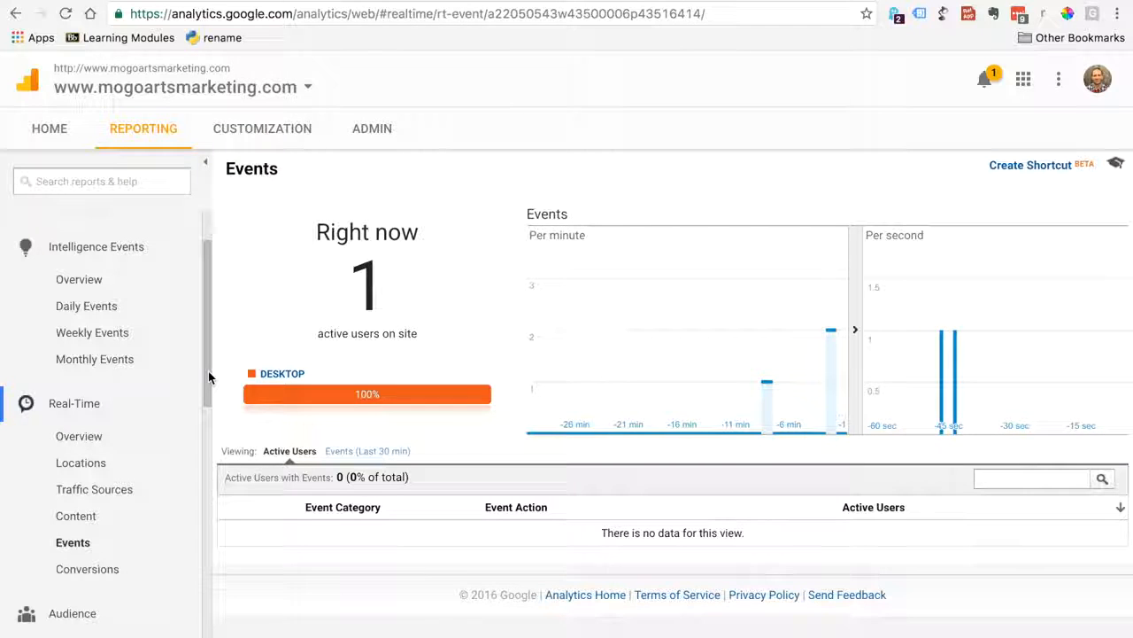
{"action": "left_click", "coordinate": [73, 549]}
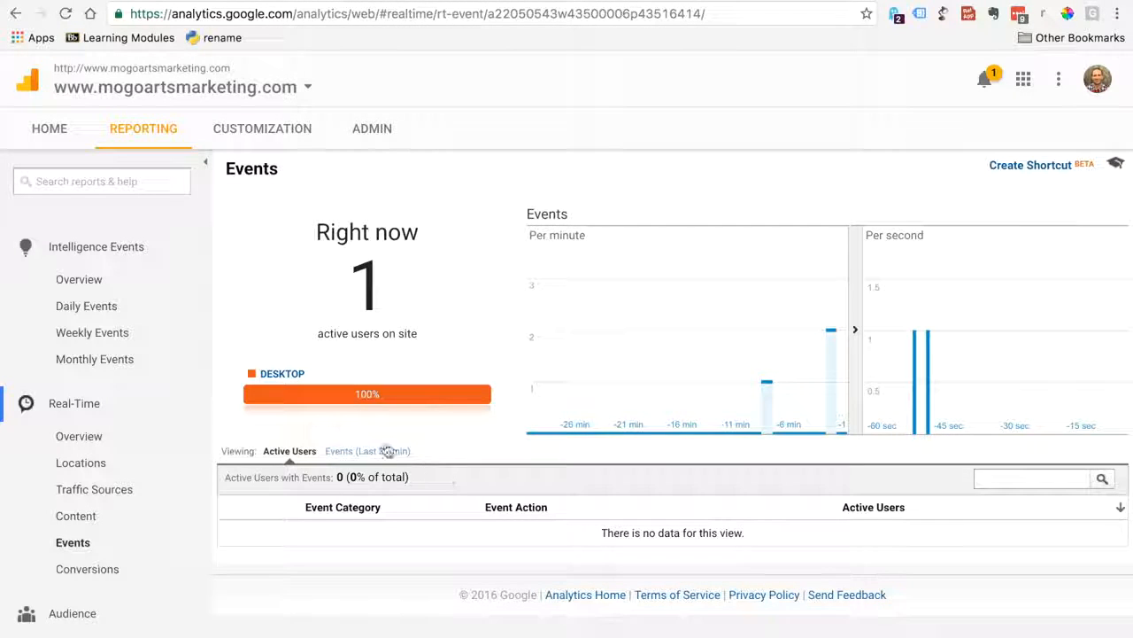
{"action": "left_click", "coordinate": [388, 450]}
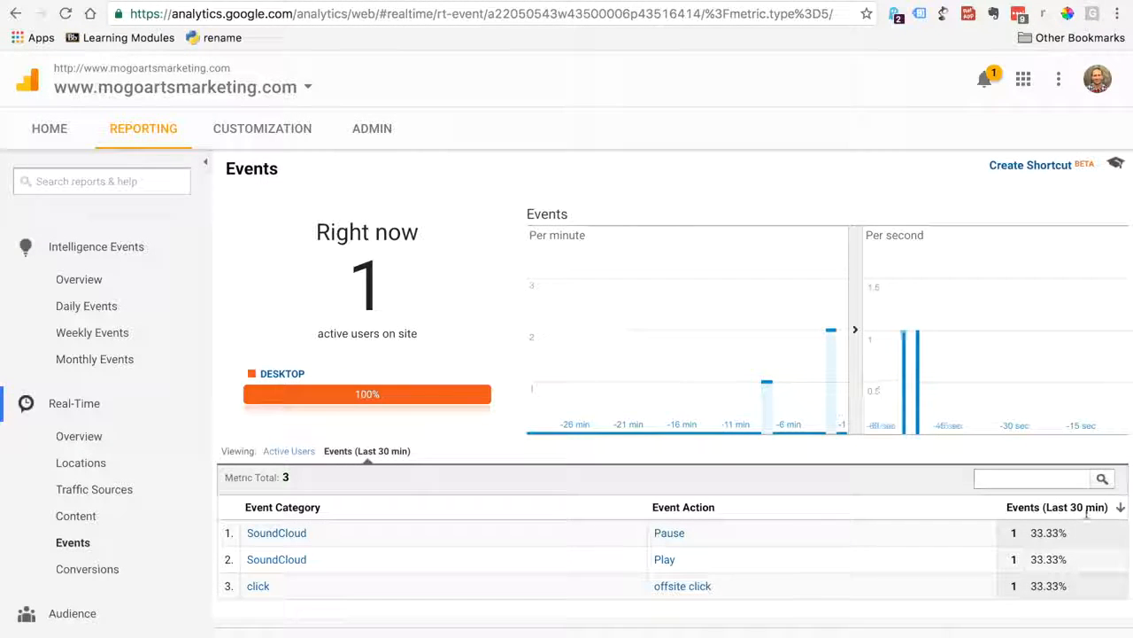